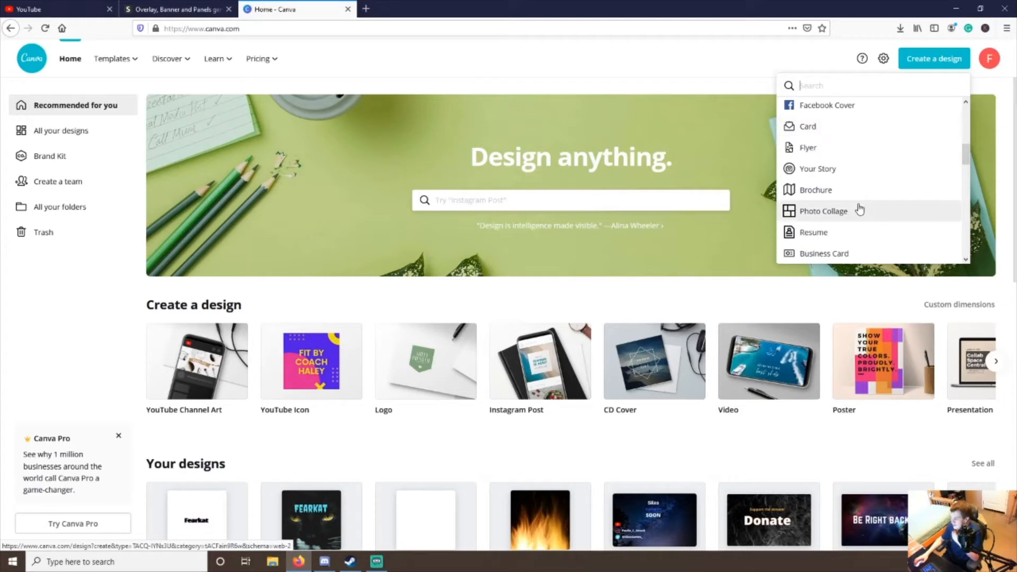
Step: Look through the available design types and create a new blank YouTube Channel Art design
{"action": "scroll", "coordinate": [859, 209], "scroll_direction": "down", "scroll_amount": 5}
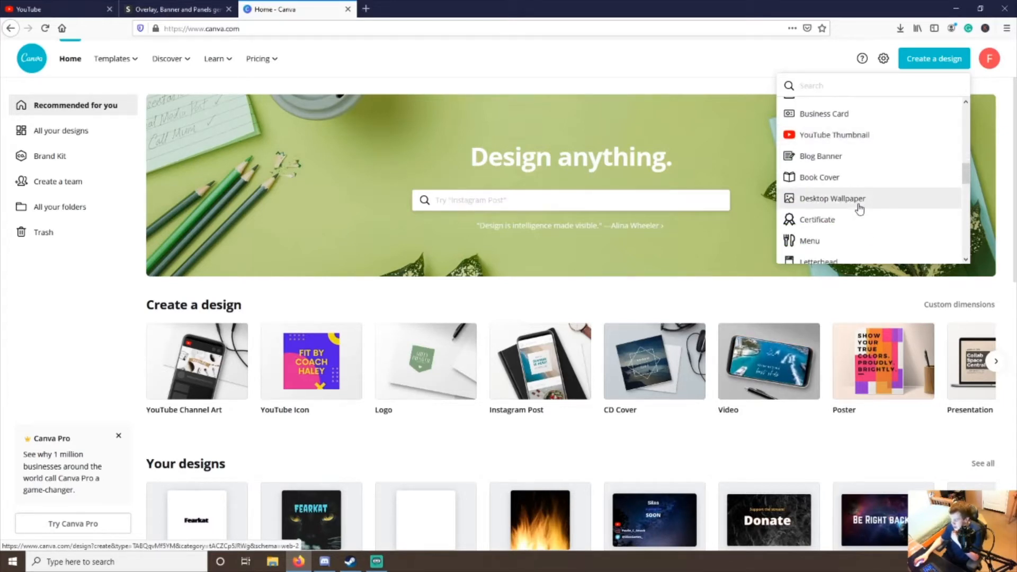
{"action": "scroll", "coordinate": [859, 209], "scroll_direction": "down", "scroll_amount": 1}
{"action": "scroll", "coordinate": [859, 208], "scroll_direction": "down", "scroll_amount": 3}
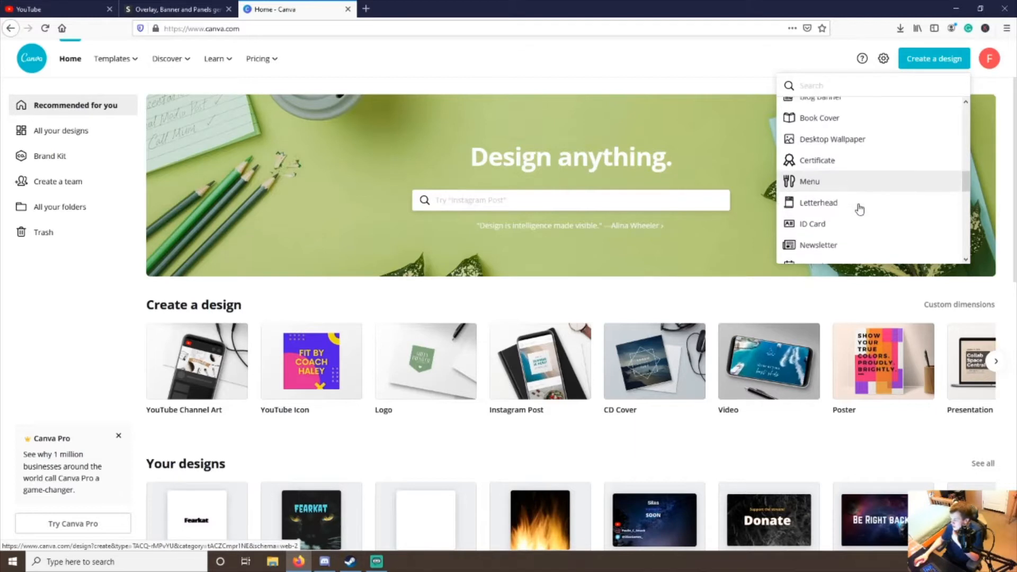
{"action": "scroll", "coordinate": [859, 207], "scroll_direction": "up", "scroll_amount": 15}
{"action": "scroll", "coordinate": [859, 206], "scroll_direction": "up", "scroll_amount": 1}
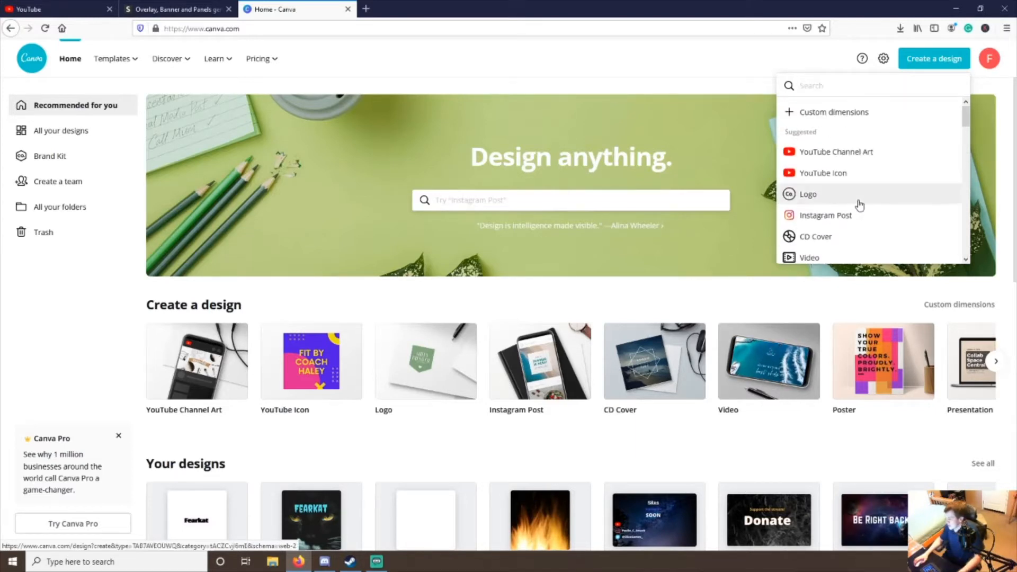
{"action": "left_click", "coordinate": [730, 78]}
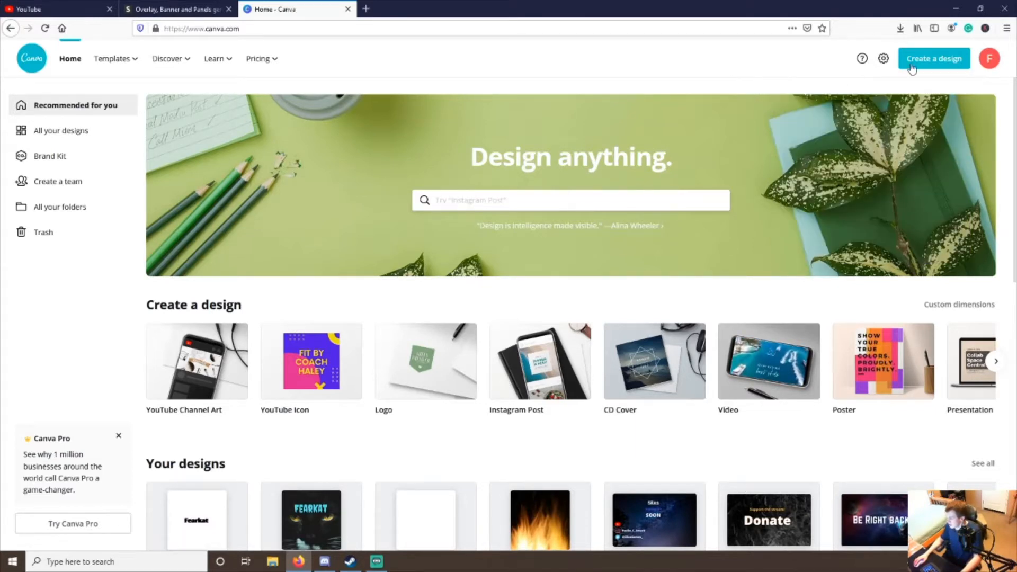
{"action": "left_click", "coordinate": [931, 65]}
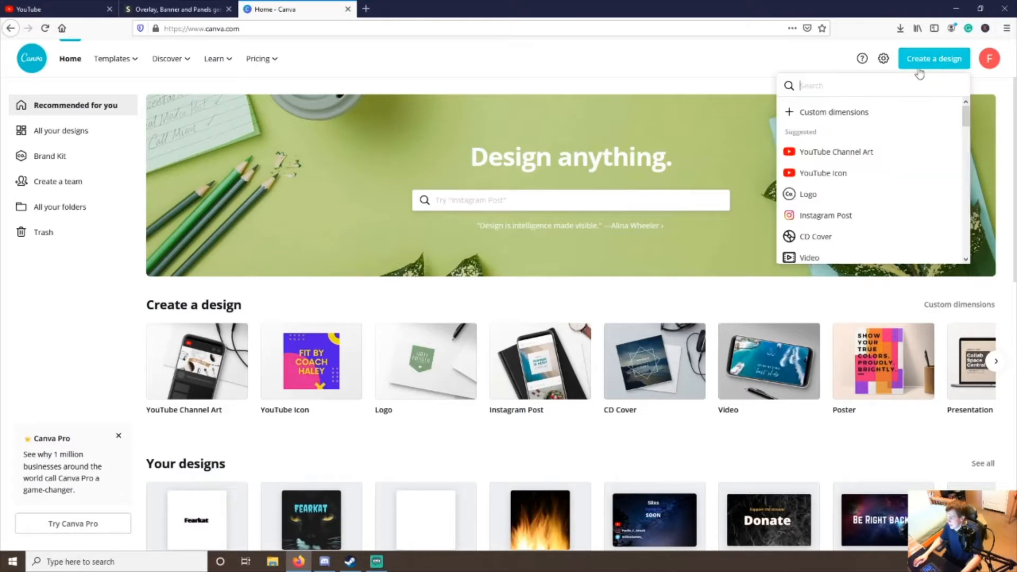
{"action": "left_click", "coordinate": [853, 153]}
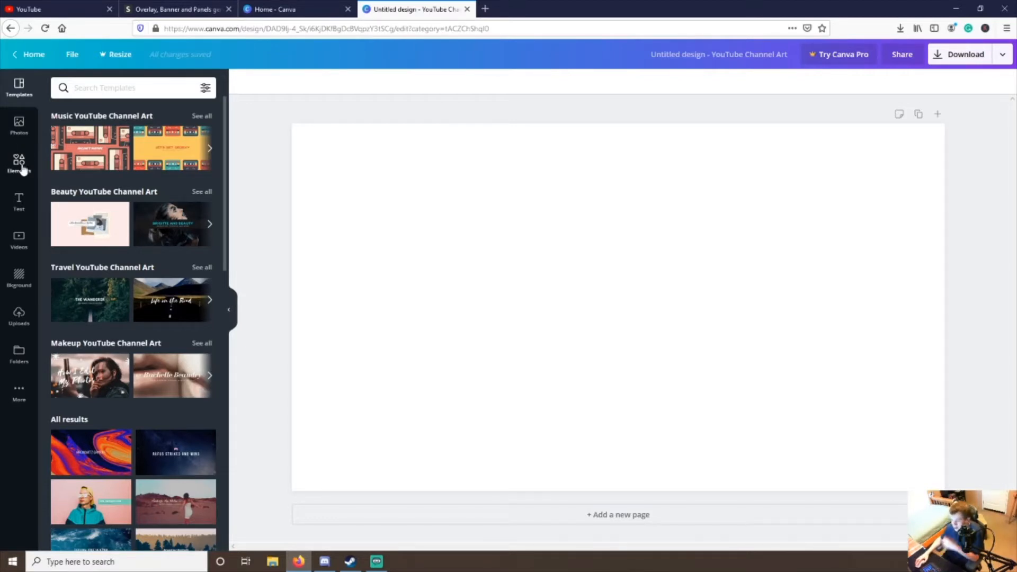
Step: Browse the background gallery for a suitable channel art background, and return to the start of the collection
{"action": "left_click", "coordinate": [25, 288]}
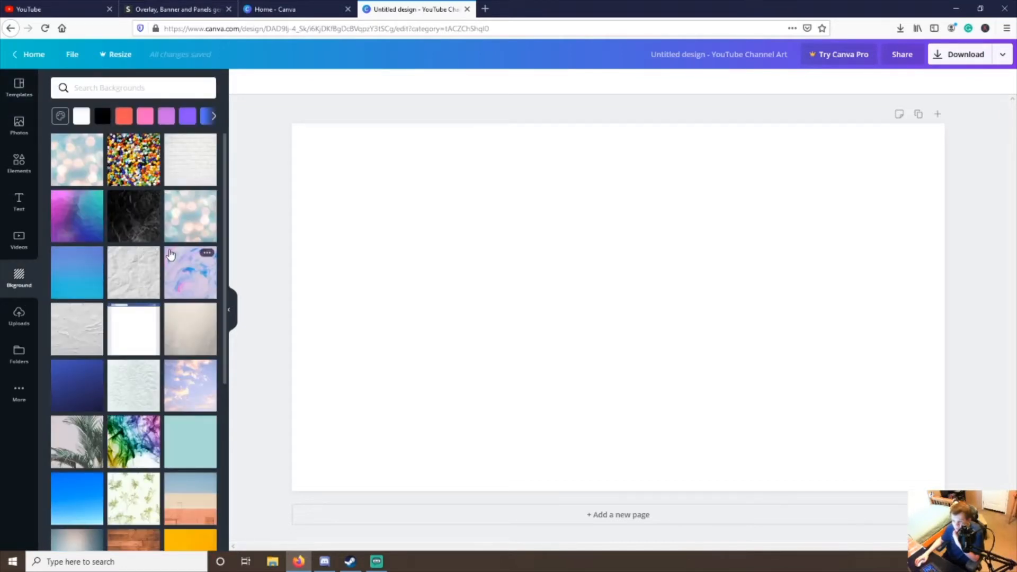
{"action": "scroll", "coordinate": [168, 270], "scroll_direction": "down", "scroll_amount": 10}
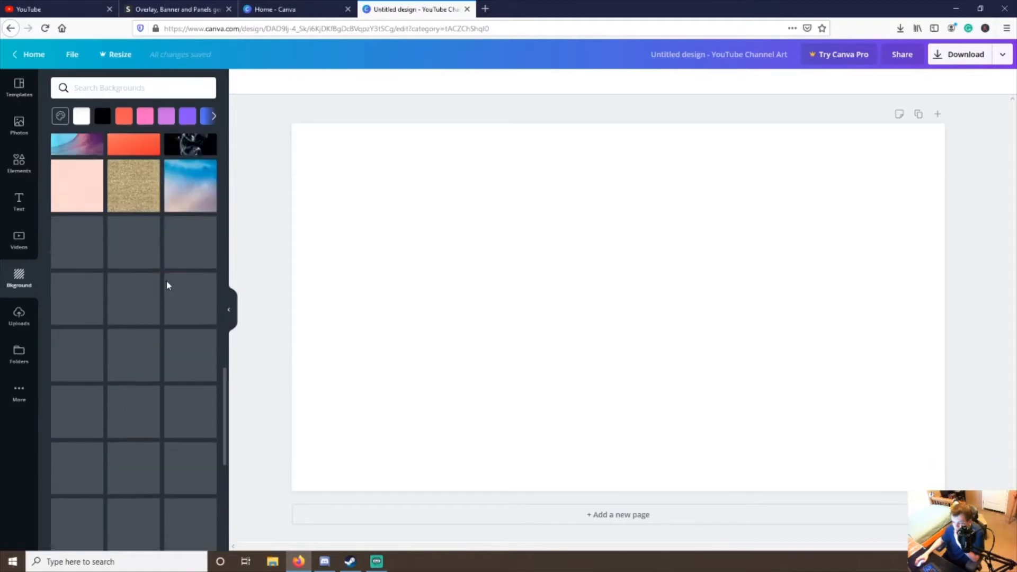
{"action": "scroll", "coordinate": [169, 286], "scroll_direction": "down", "scroll_amount": 10}
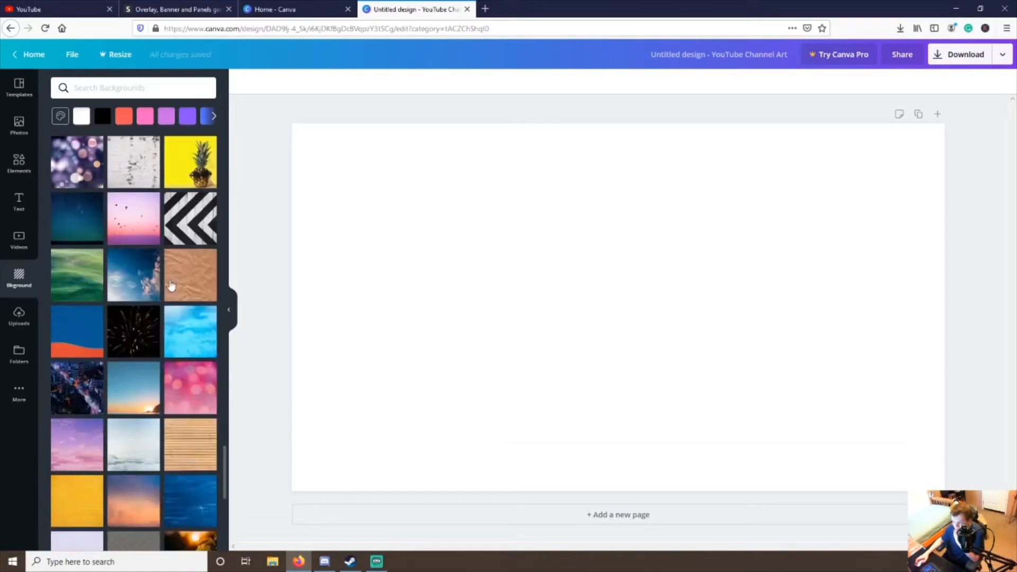
{"action": "scroll", "coordinate": [170, 284], "scroll_direction": "down", "scroll_amount": 12}
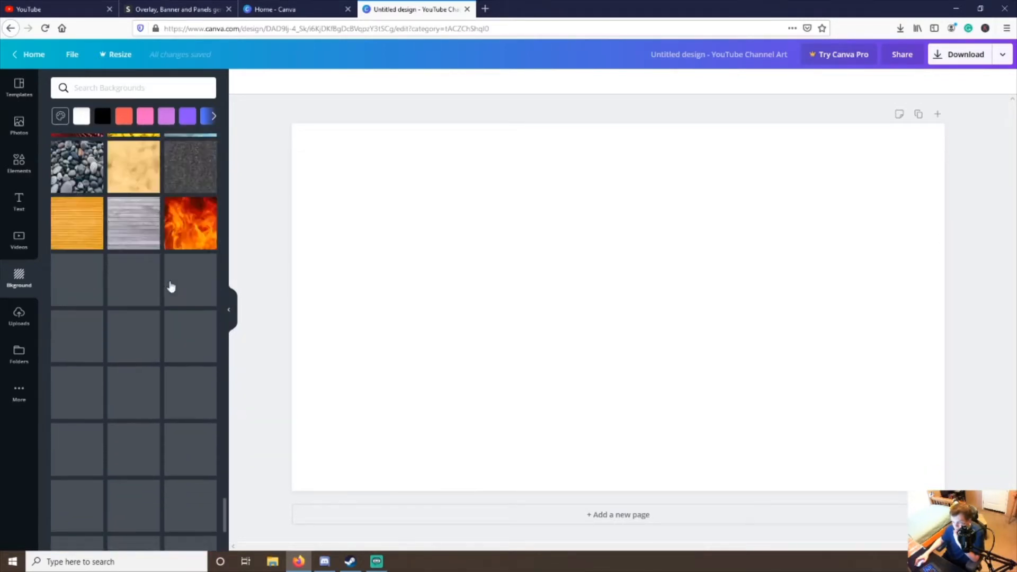
{"action": "scroll", "coordinate": [171, 285], "scroll_direction": "down", "scroll_amount": 10}
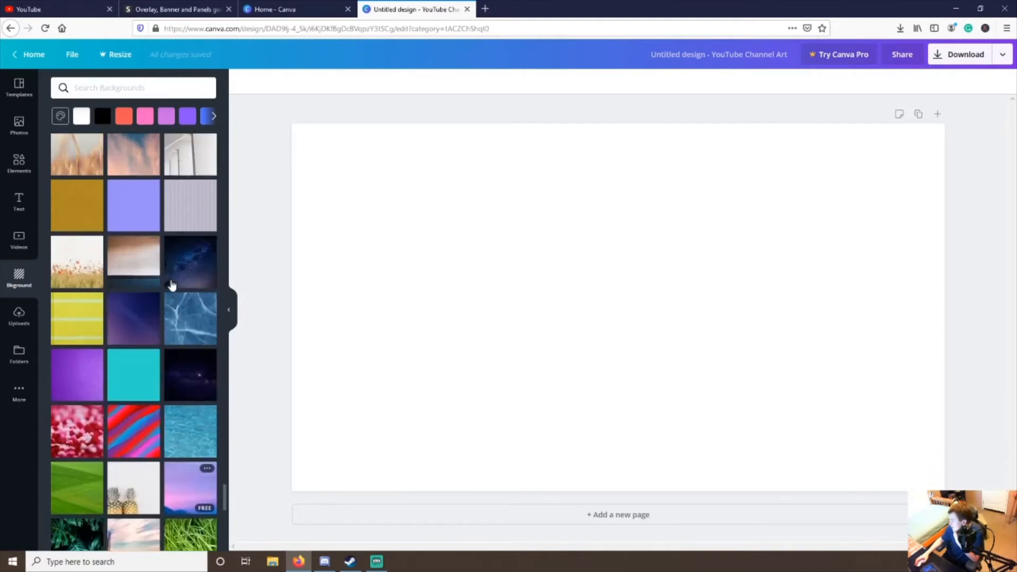
{"action": "scroll", "coordinate": [171, 285], "scroll_direction": "down", "scroll_amount": 10}
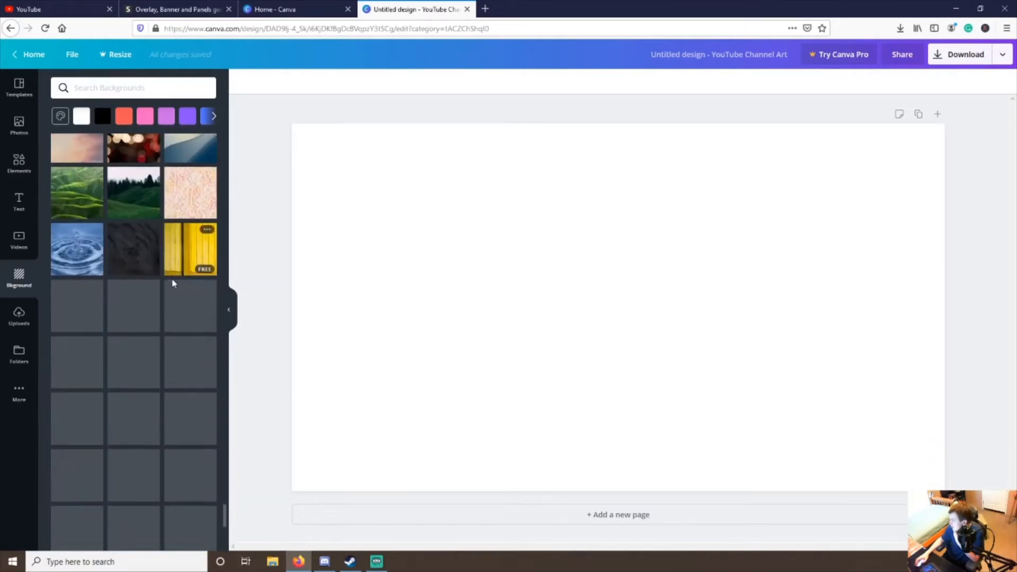
{"action": "scroll", "coordinate": [172, 284], "scroll_direction": "down", "scroll_amount": 10}
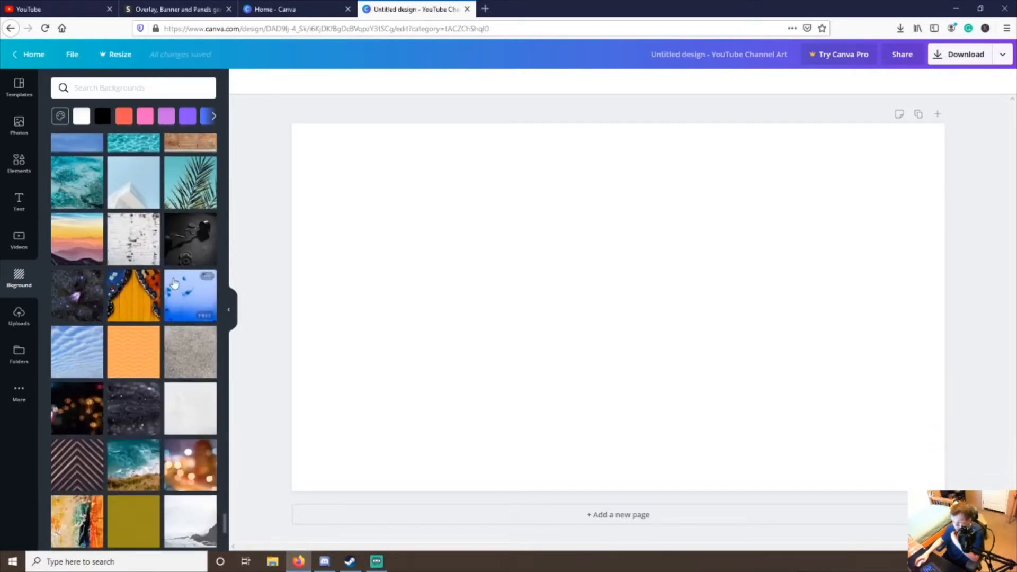
{"action": "scroll", "coordinate": [174, 284], "scroll_direction": "up", "scroll_amount": 2}
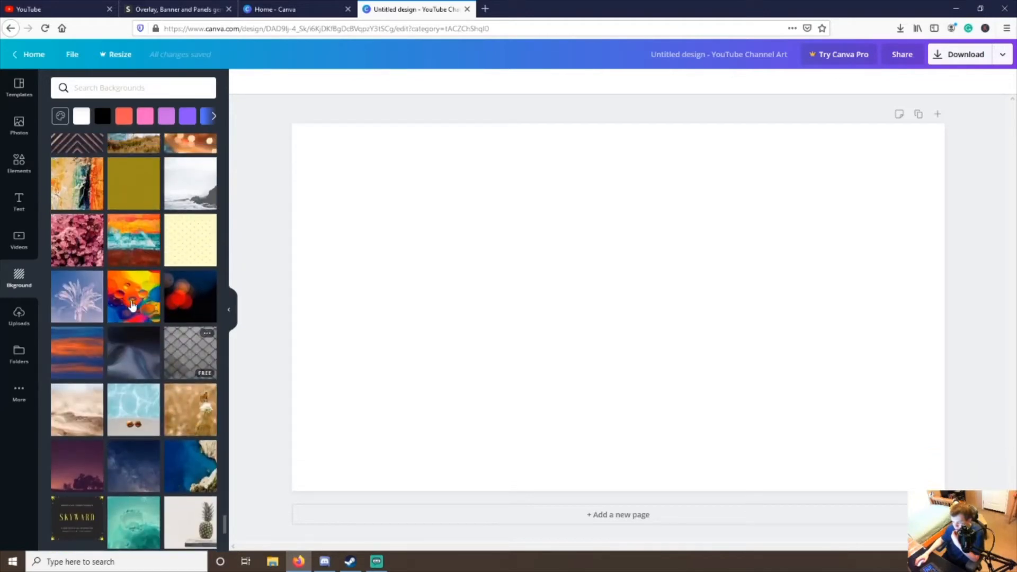
{"action": "left_click_drag", "start_coordinate": [226, 532], "coordinate": [225, 112]}
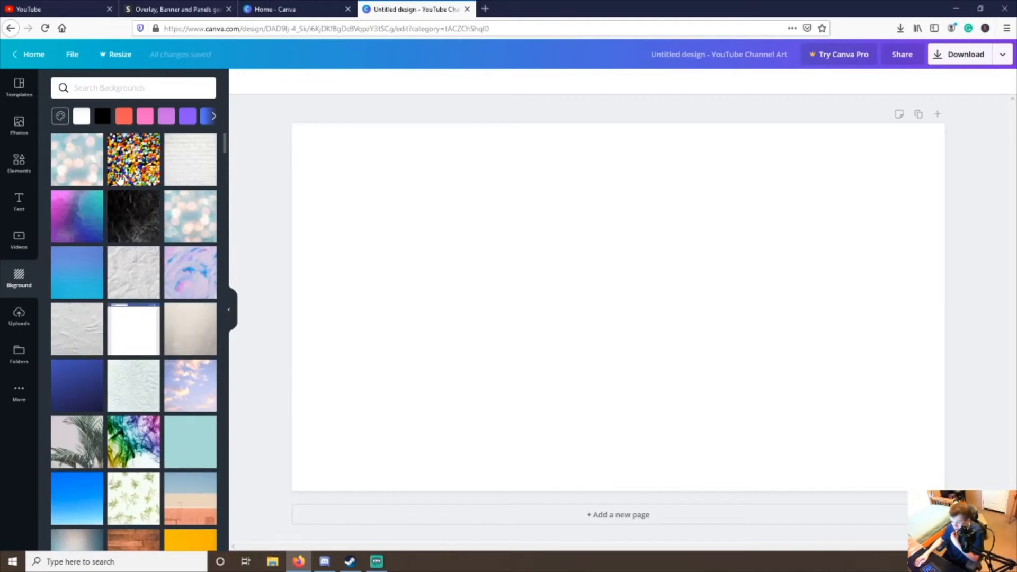
Step: Apply the free background photo of multicoloured laser beams on a dark stage to the page
{"action": "scroll", "coordinate": [123, 281], "scroll_direction": "down", "scroll_amount": 3}
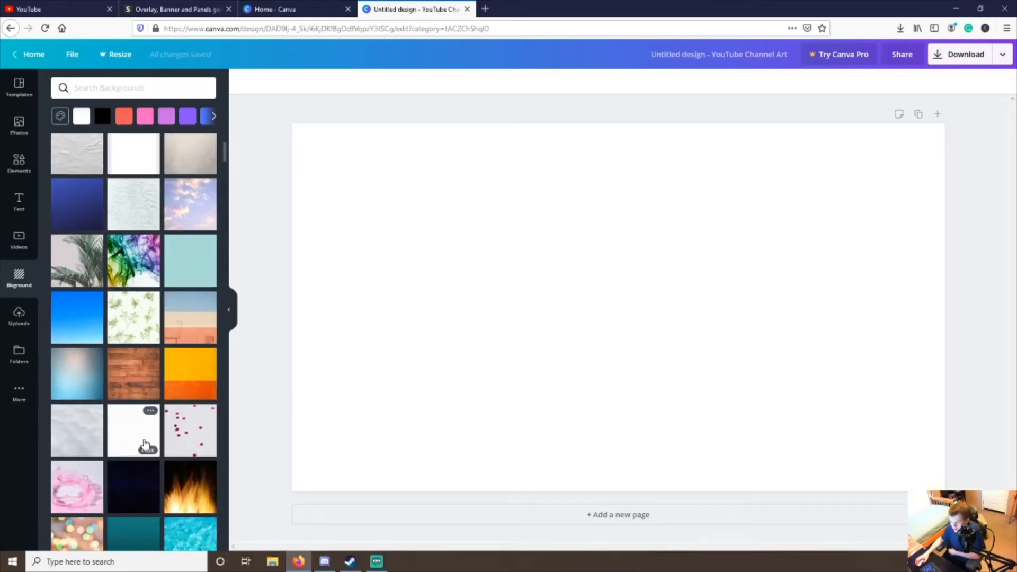
{"action": "scroll", "coordinate": [146, 444], "scroll_direction": "up", "scroll_amount": 3}
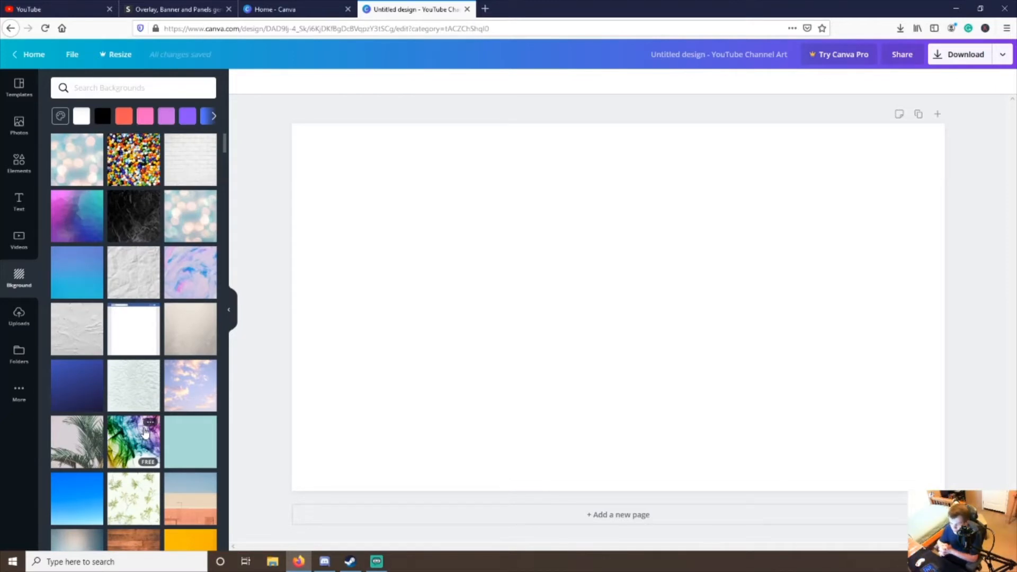
{"action": "scroll", "coordinate": [146, 430], "scroll_direction": "down", "scroll_amount": 4}
{"action": "scroll", "coordinate": [156, 420], "scroll_direction": "down", "scroll_amount": 6}
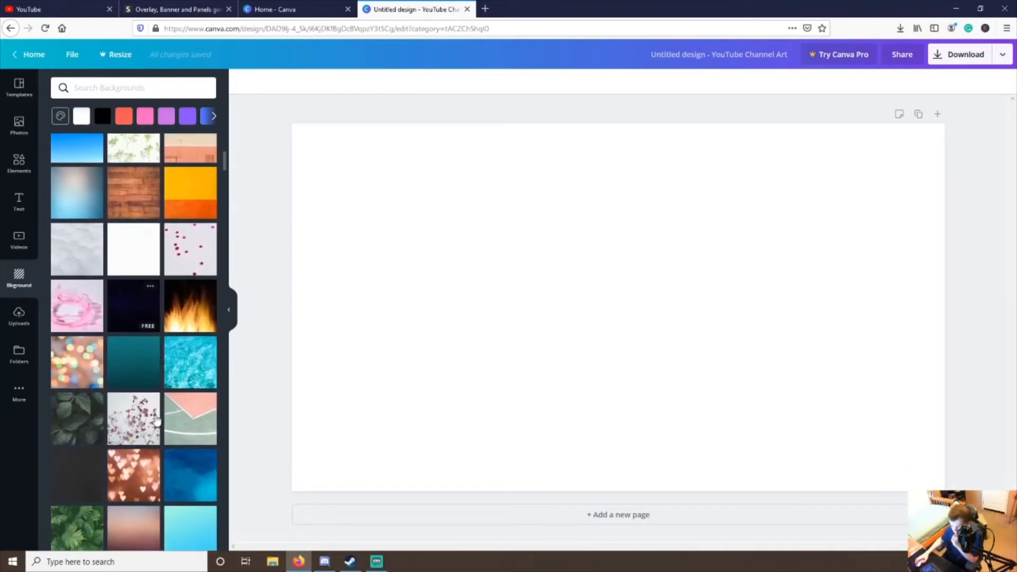
{"action": "scroll", "coordinate": [157, 419], "scroll_direction": "down", "scroll_amount": 4}
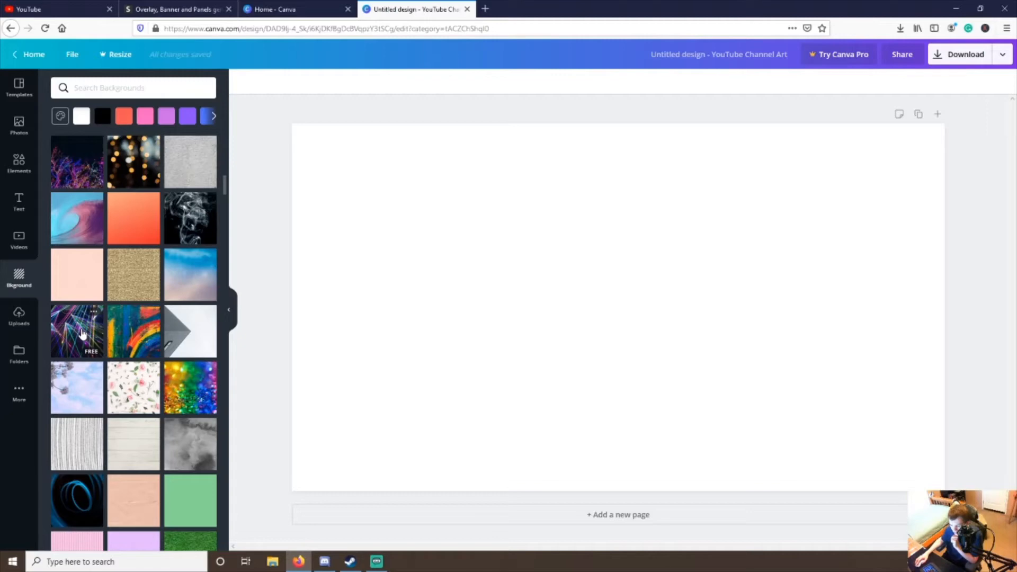
{"action": "left_click", "coordinate": [81, 332]}
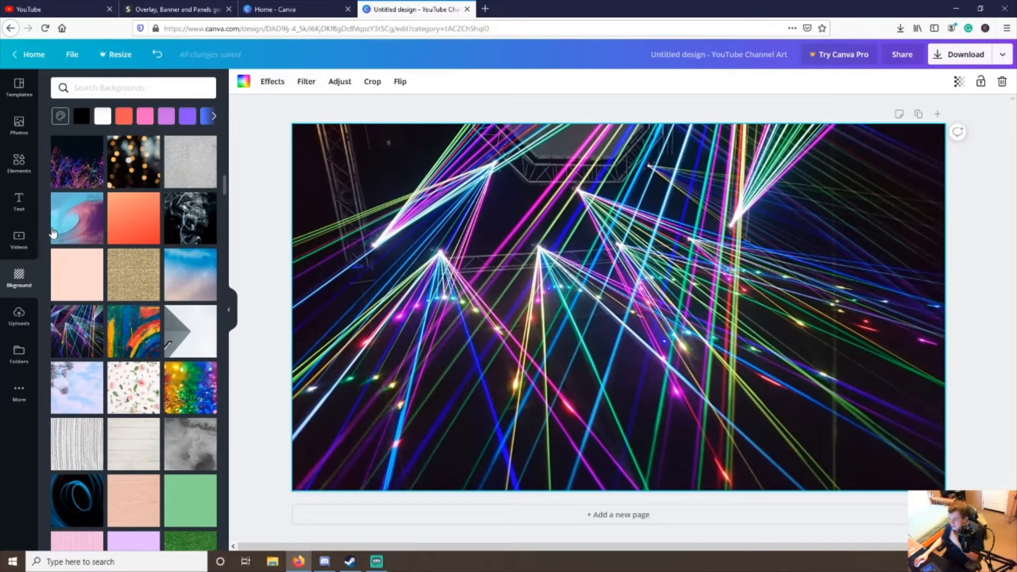
Step: Add a heading to the page and replace its placeholder text with "Fearkat"
{"action": "left_click", "coordinate": [24, 208]}
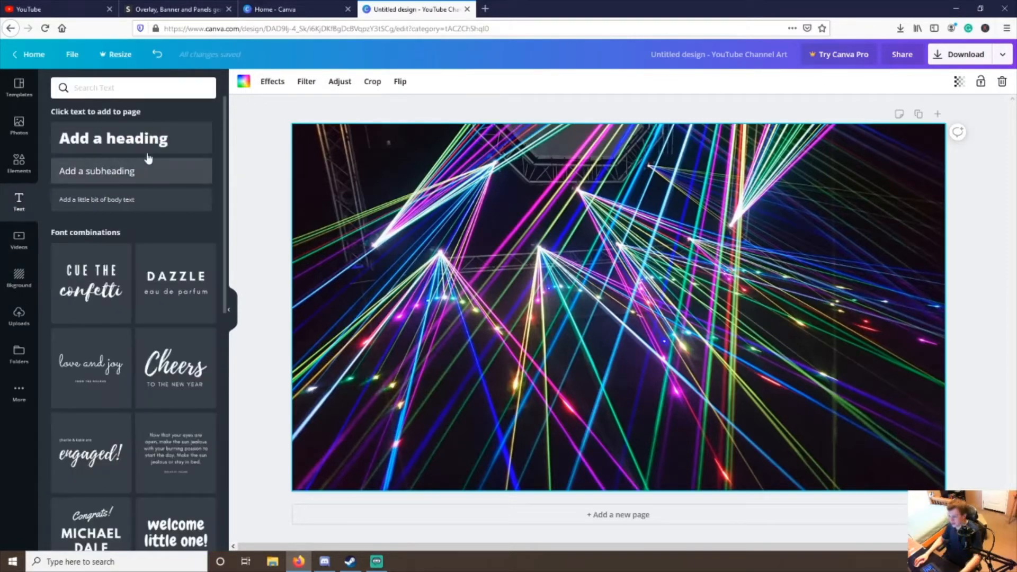
{"action": "left_click", "coordinate": [133, 138]}
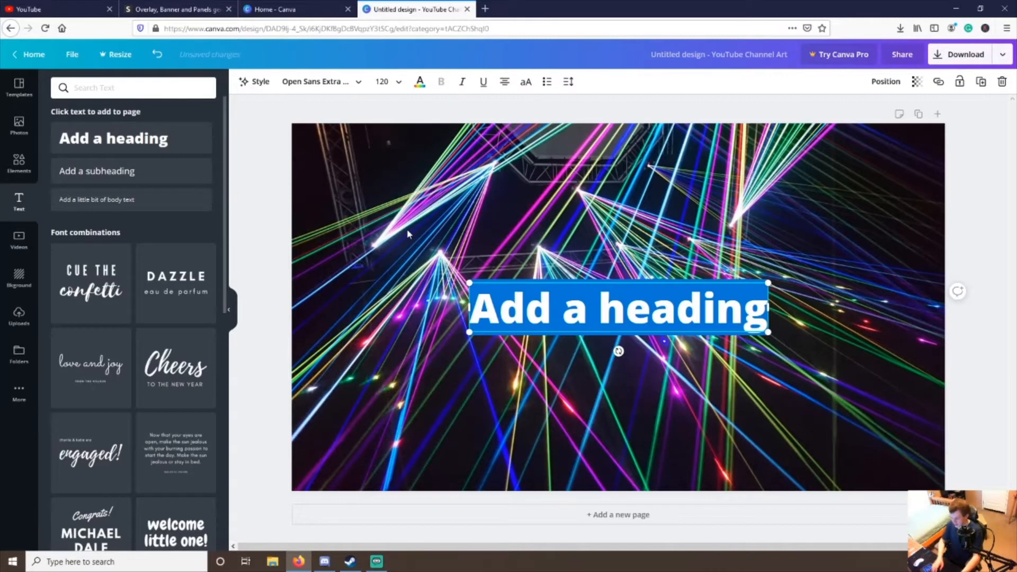
{"action": "key", "text": "BackSpace"}
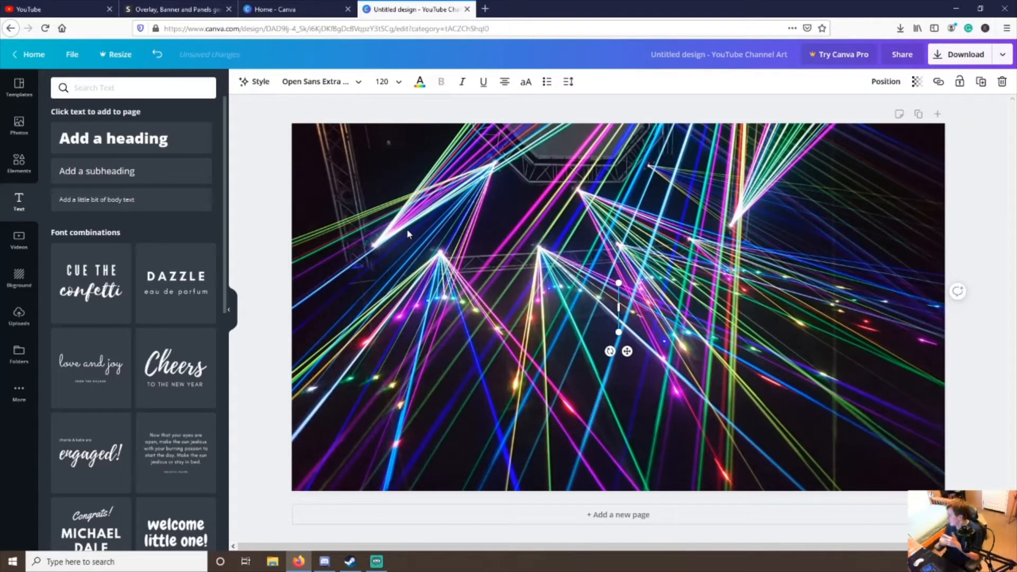
{"action": "type", "text": "F"}
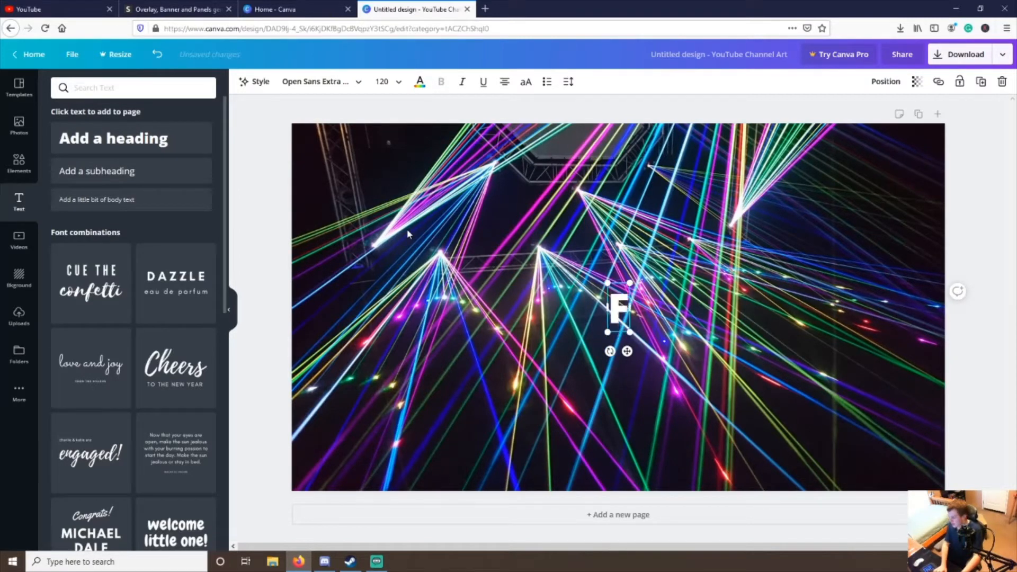
{"action": "type", "text": "earkat"}
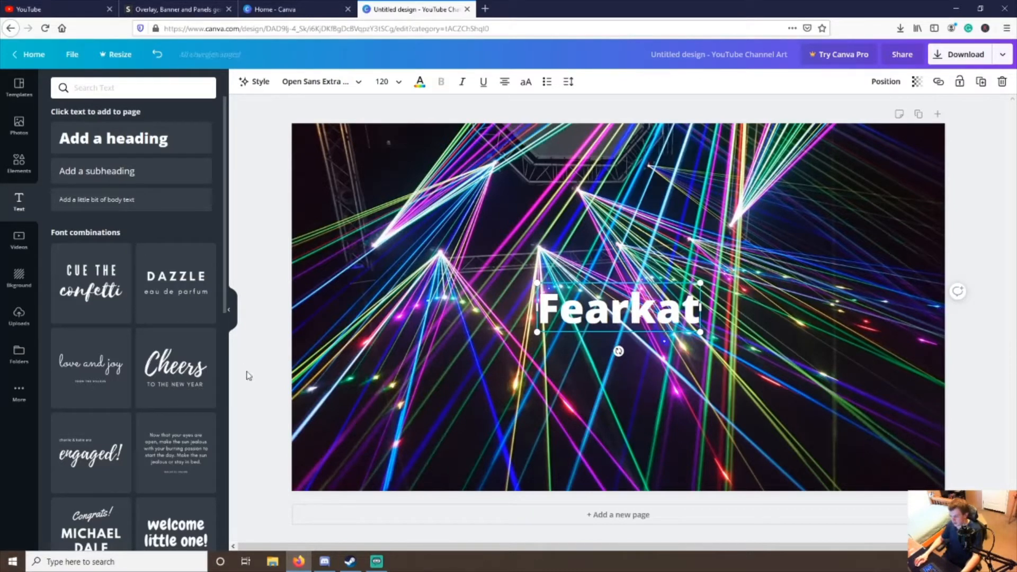
Step: Try font sizes 144 and 160 on the "Fearkat" heading
{"action": "left_click", "coordinate": [385, 82]}
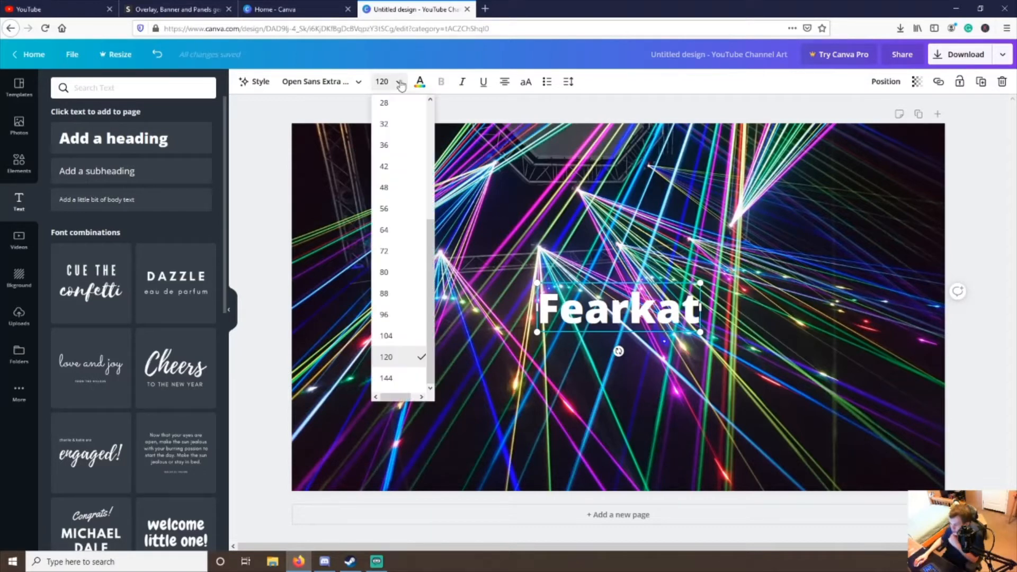
{"action": "left_click", "coordinate": [390, 378]}
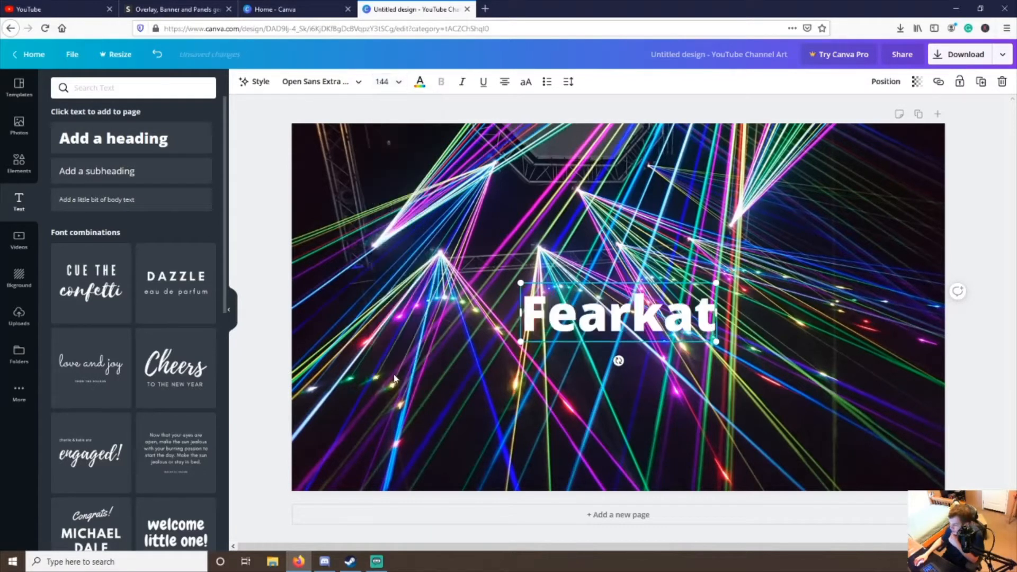
{"action": "left_click", "coordinate": [390, 81]}
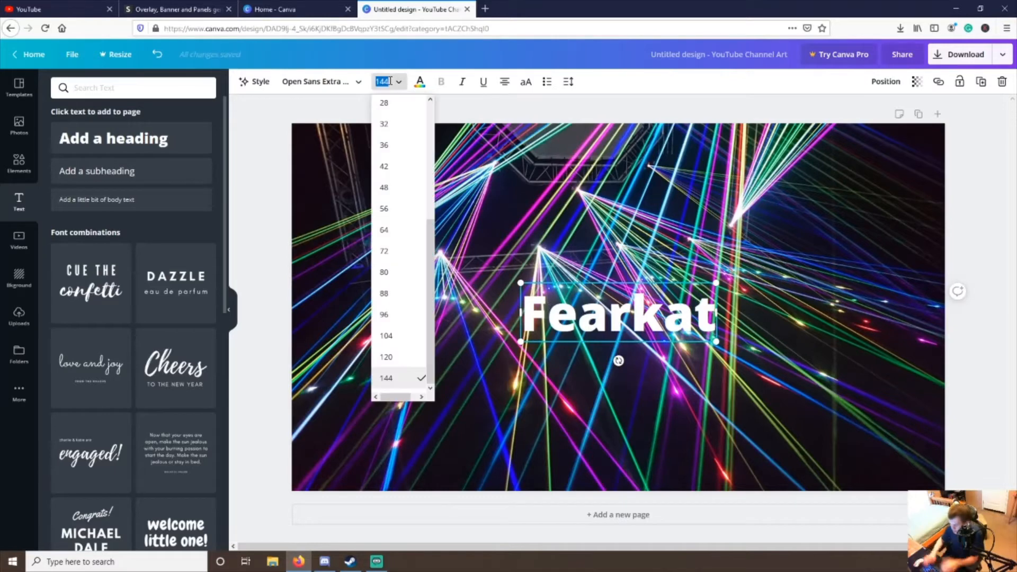
{"action": "type", "text": "160"}
{"action": "key", "text": "Return"}
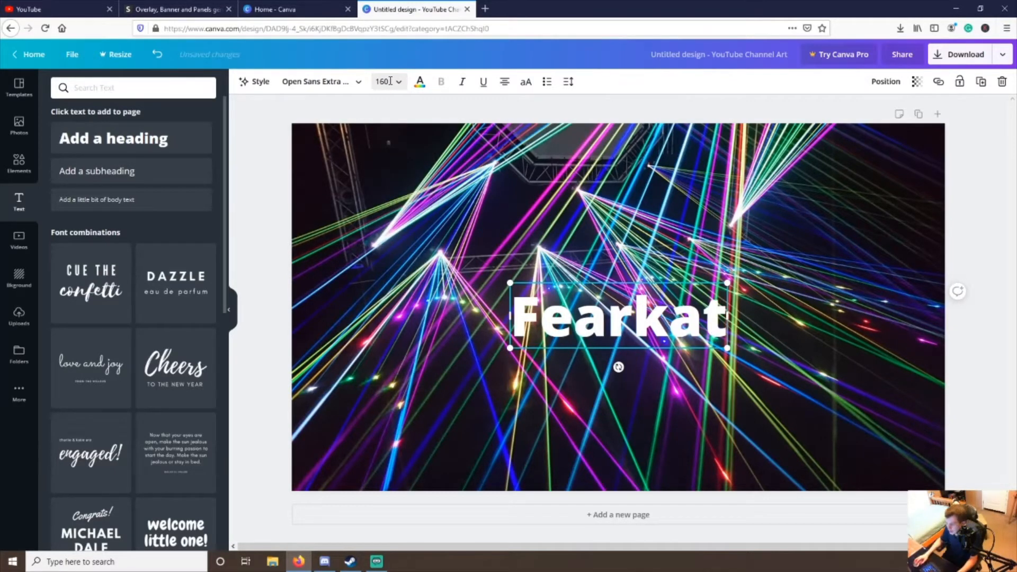
Step: Set the "Fearkat" heading's font size to 220
{"action": "left_click", "coordinate": [389, 81]}
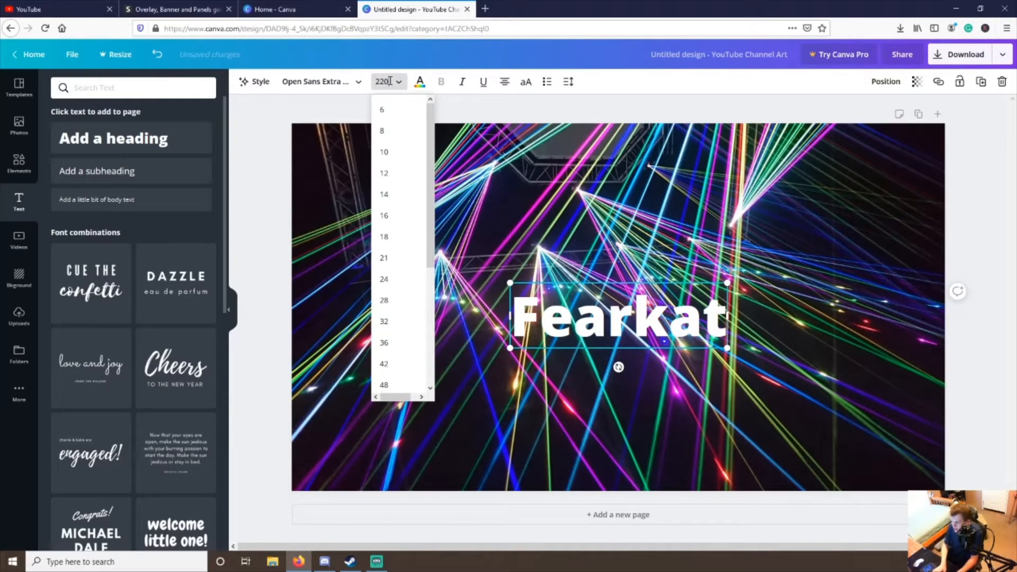
{"action": "type", "text": "220"}
{"action": "key", "text": "Return"}
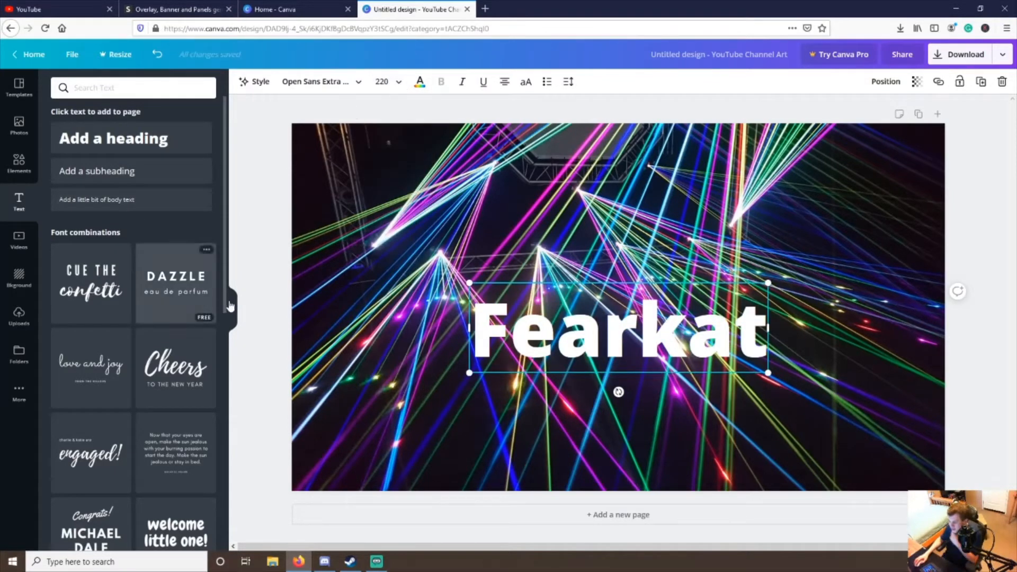
Step: Move the "Fearkat" heading up into the upper middle of the banner and deselect it
{"action": "left_click", "coordinate": [275, 277]}
{"action": "left_click_drag", "start_coordinate": [618, 324], "coordinate": [605, 200]}
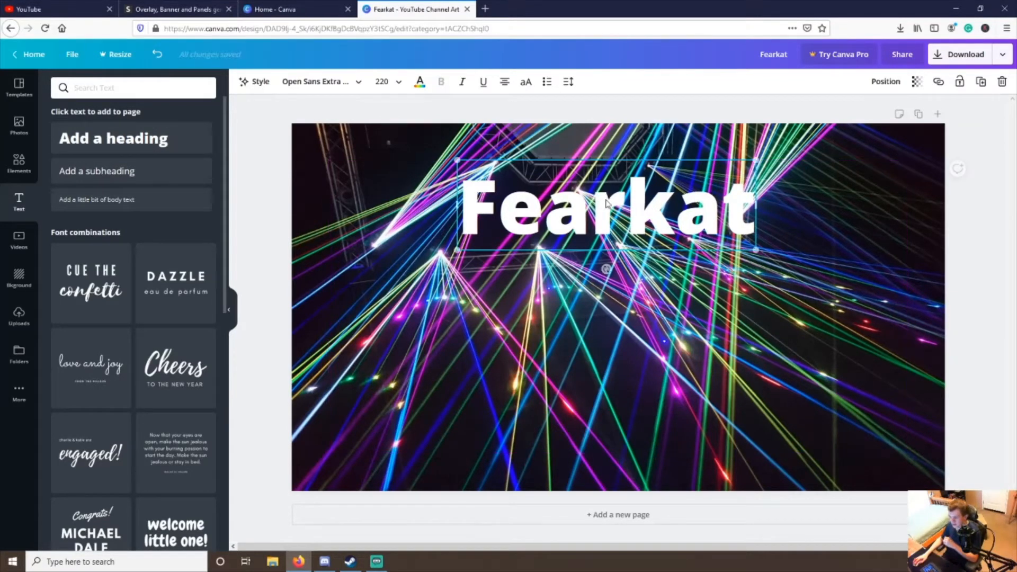
{"action": "left_click", "coordinate": [268, 296]}
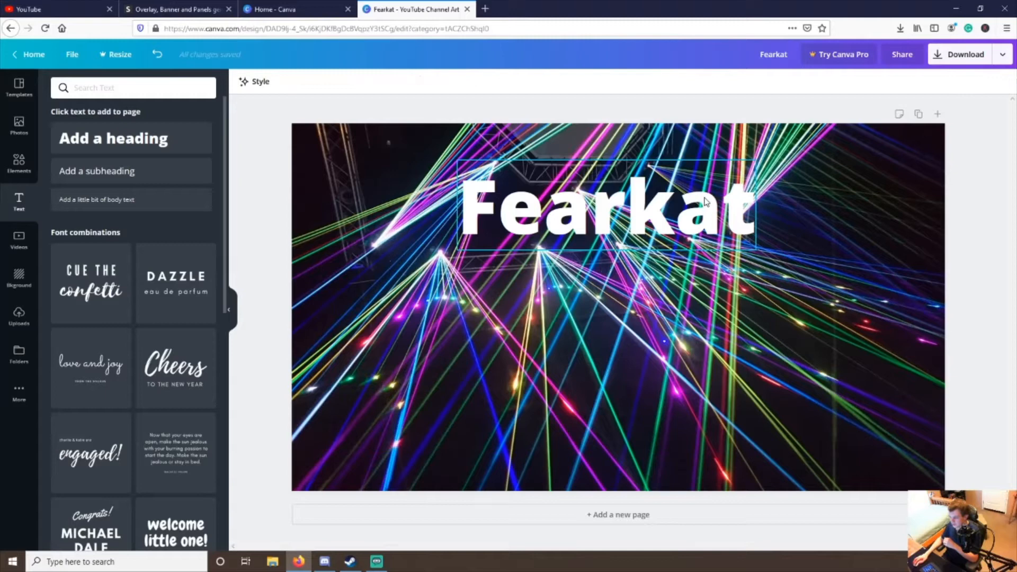
Step: Clear the heading's text and re-enter it as "Fearkat"
{"action": "left_click", "coordinate": [746, 212]}
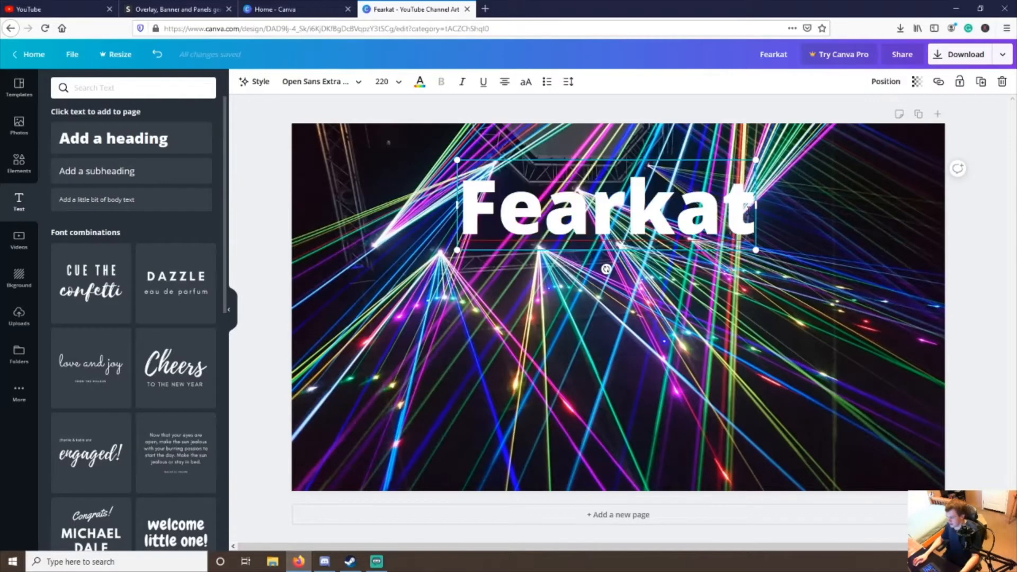
{"action": "key", "text": "BackSpace"}
{"action": "key", "text": "BackSpace"}
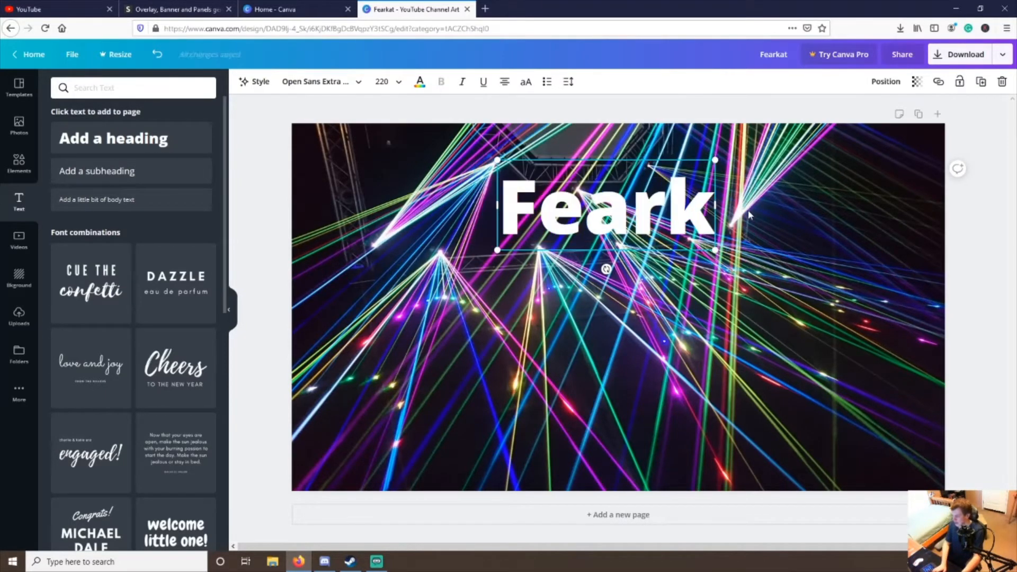
{"action": "key", "text": "BackSpace"}
{"action": "key", "text": "BackSpace"}
{"action": "key", "text": "BackSpace"}
{"action": "key", "text": "BackSpace"}
{"action": "key", "text": "BackSpace"}
{"action": "type", "text": "Fear"}
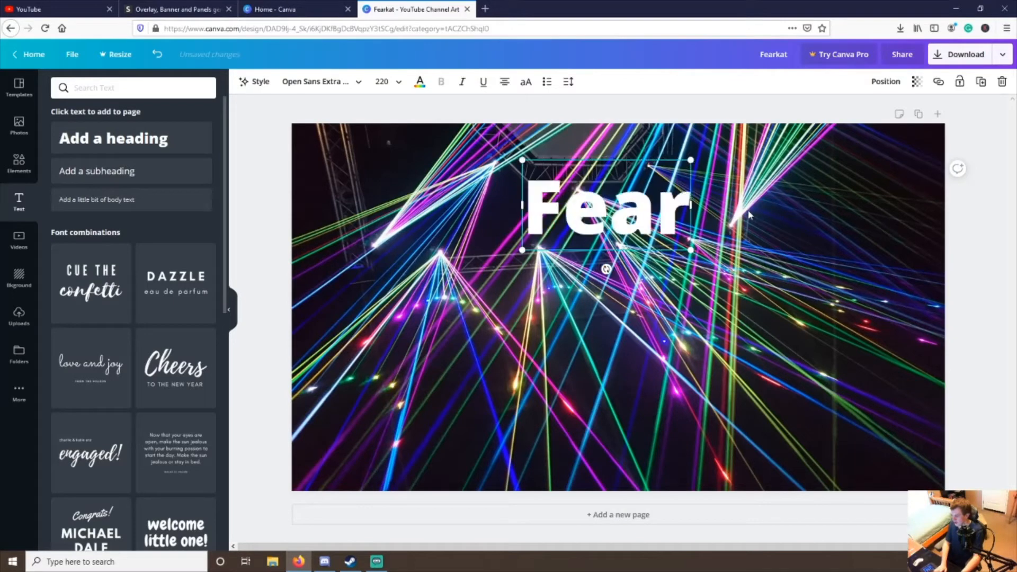
{"action": "type", "text": "kat"}
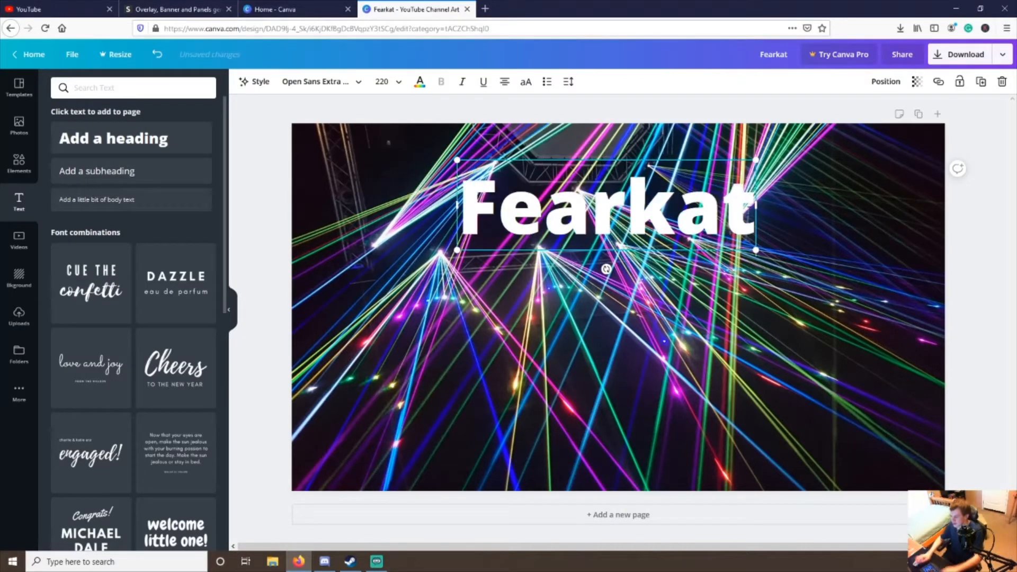
Step: Try the Horizon font on the "Fearkat" heading, then set it to Gagalin
{"action": "left_click", "coordinate": [347, 83]}
{"action": "scroll", "coordinate": [167, 236], "scroll_direction": "down", "scroll_amount": 10}
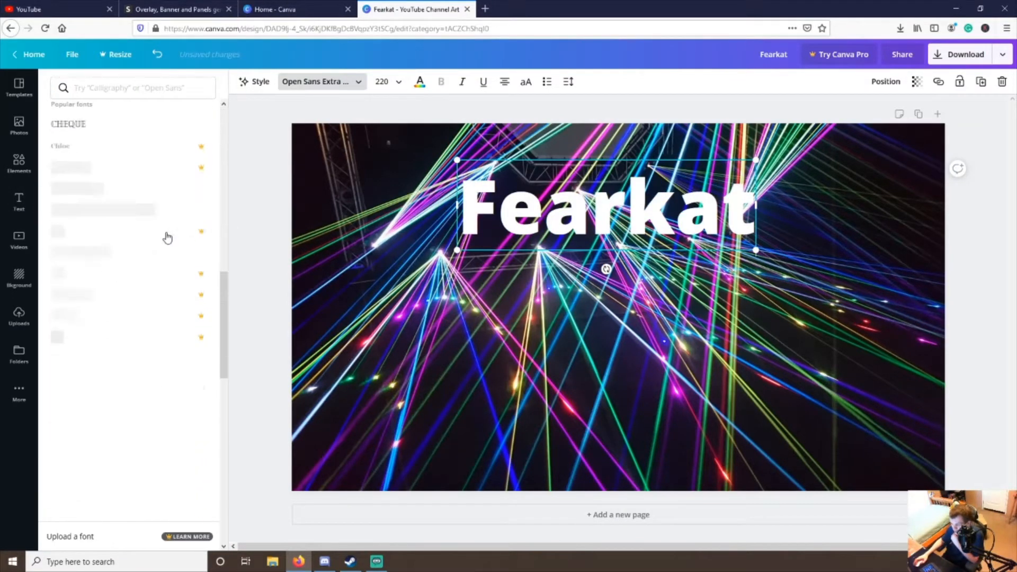
{"action": "scroll", "coordinate": [167, 236], "scroll_direction": "up", "scroll_amount": 10}
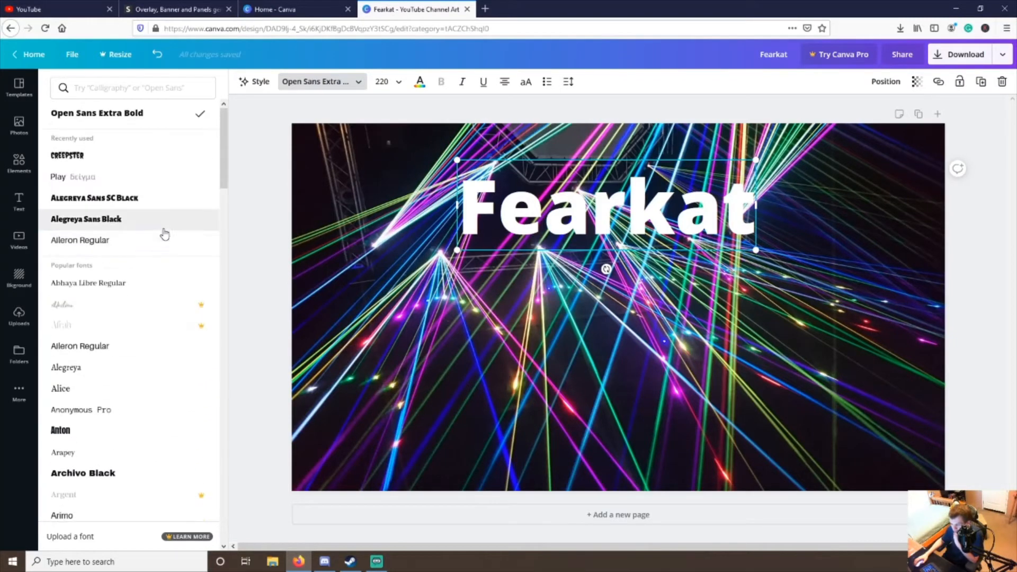
{"action": "scroll", "coordinate": [136, 227], "scroll_direction": "down", "scroll_amount": 9}
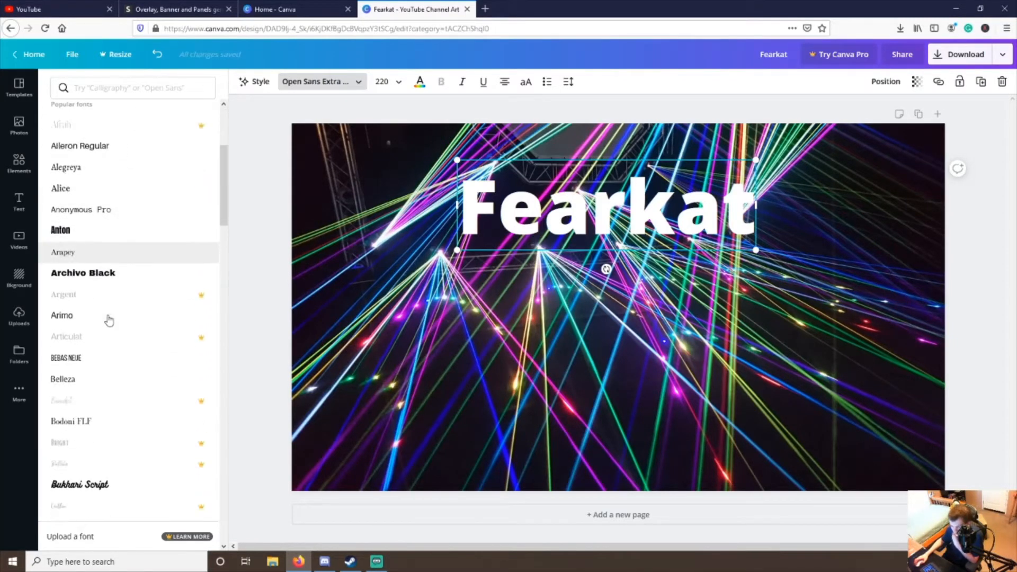
{"action": "scroll", "coordinate": [114, 312], "scroll_direction": "down", "scroll_amount": 5}
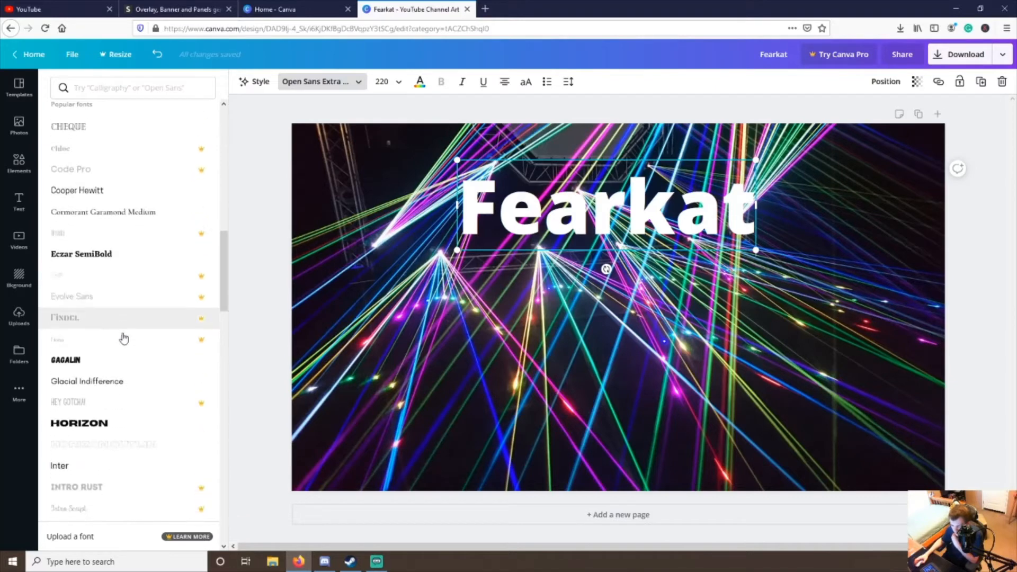
{"action": "left_click", "coordinate": [102, 424]}
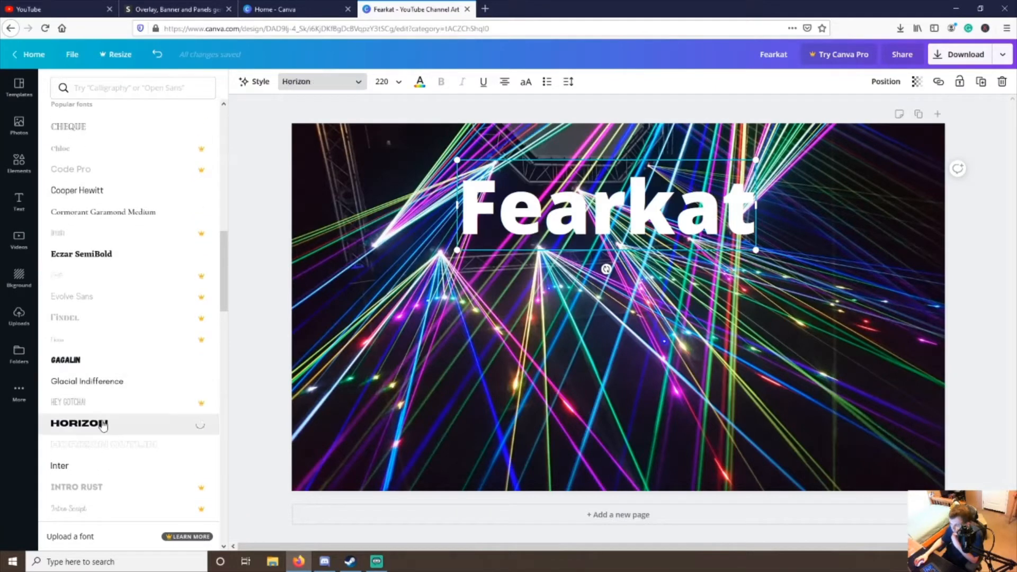
{"action": "left_click", "coordinate": [115, 362]}
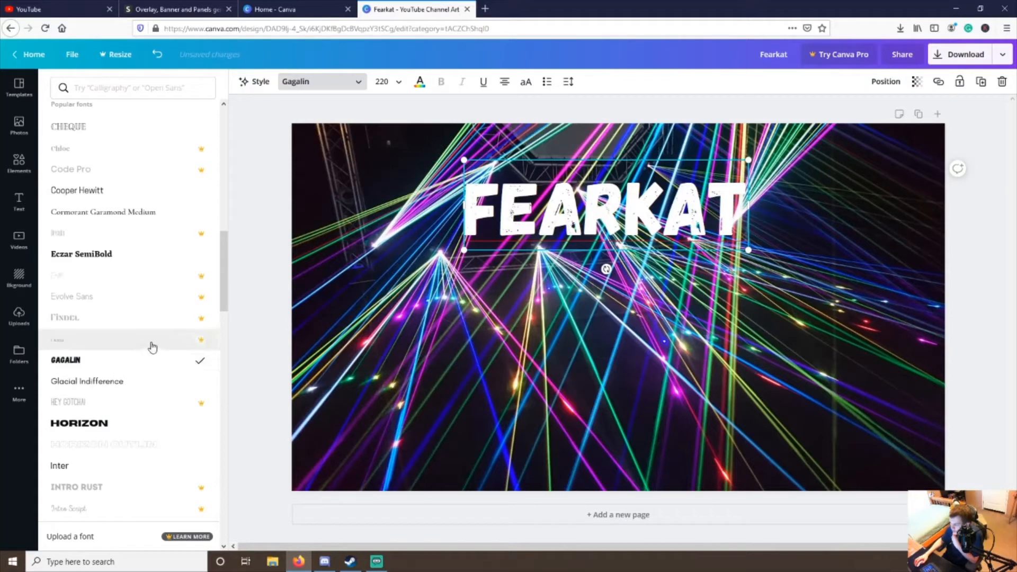
{"action": "left_click", "coordinate": [238, 295]}
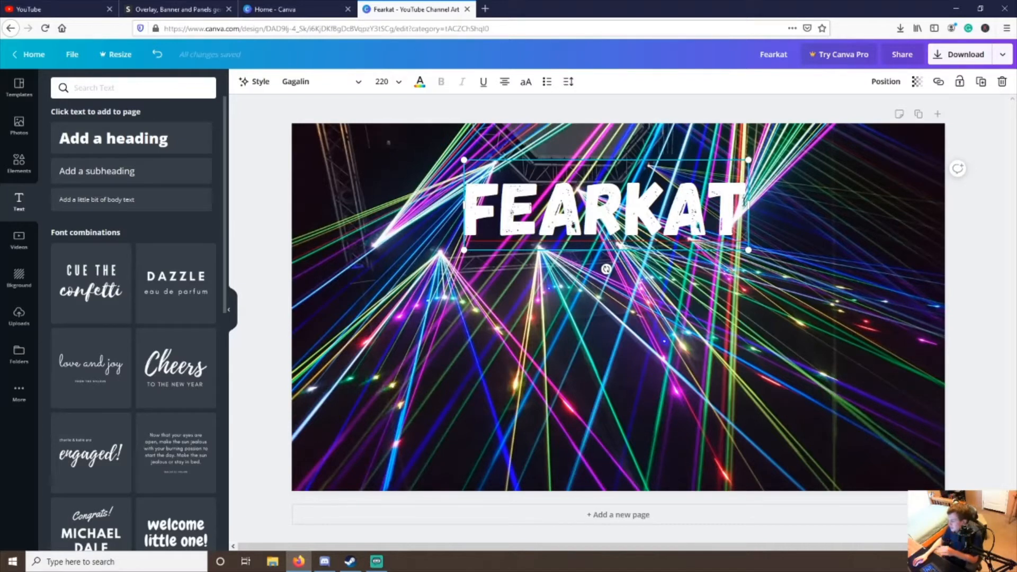
Step: Duplicate the "Fearkat" heading, place the copy below the original and color it pink
{"action": "left_click", "coordinate": [982, 84]}
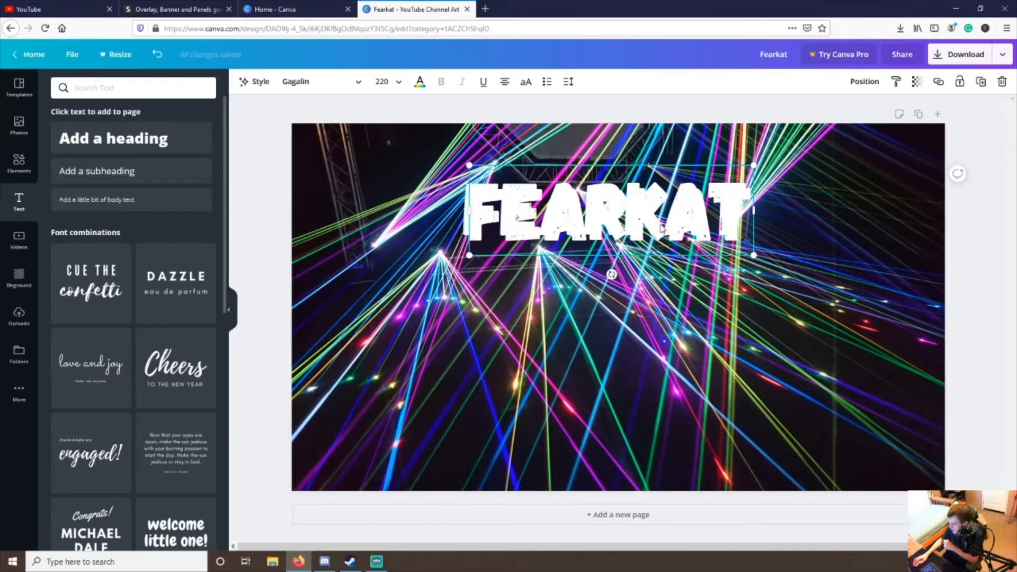
{"action": "left_click_drag", "start_coordinate": [657, 228], "coordinate": [677, 338]}
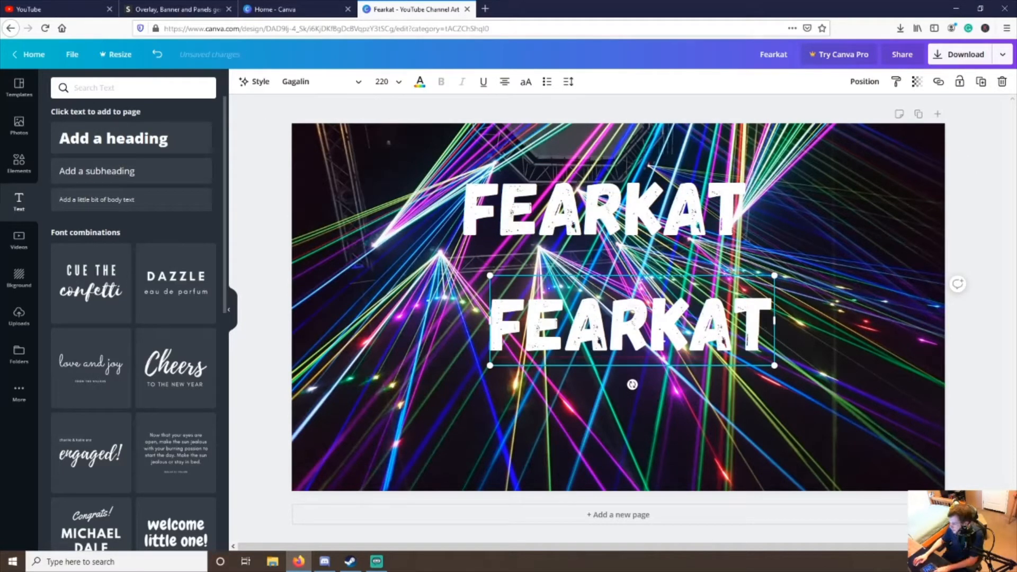
{"action": "left_click", "coordinate": [419, 82]}
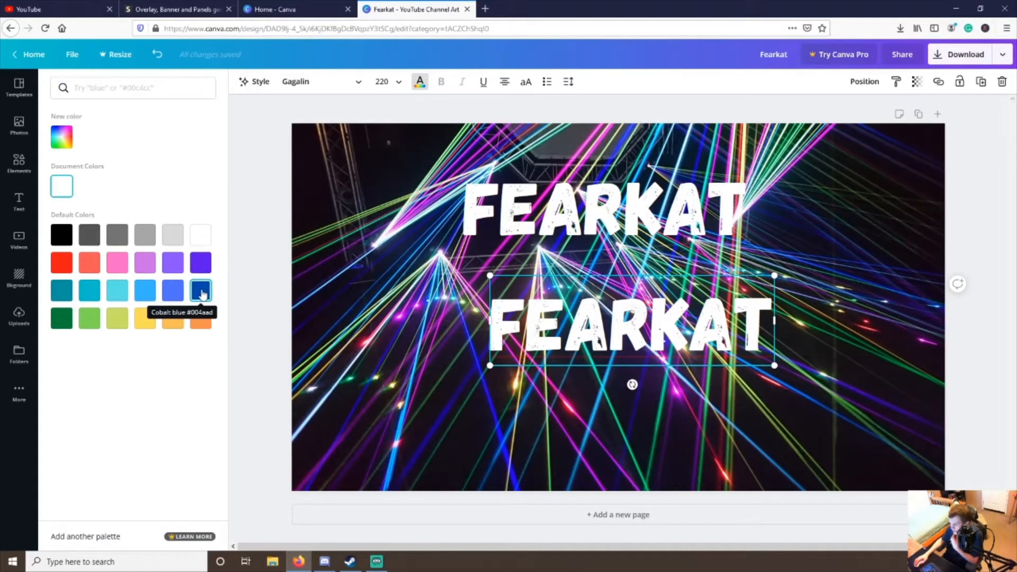
{"action": "left_click", "coordinate": [116, 263]}
{"action": "left_click", "coordinate": [529, 305]}
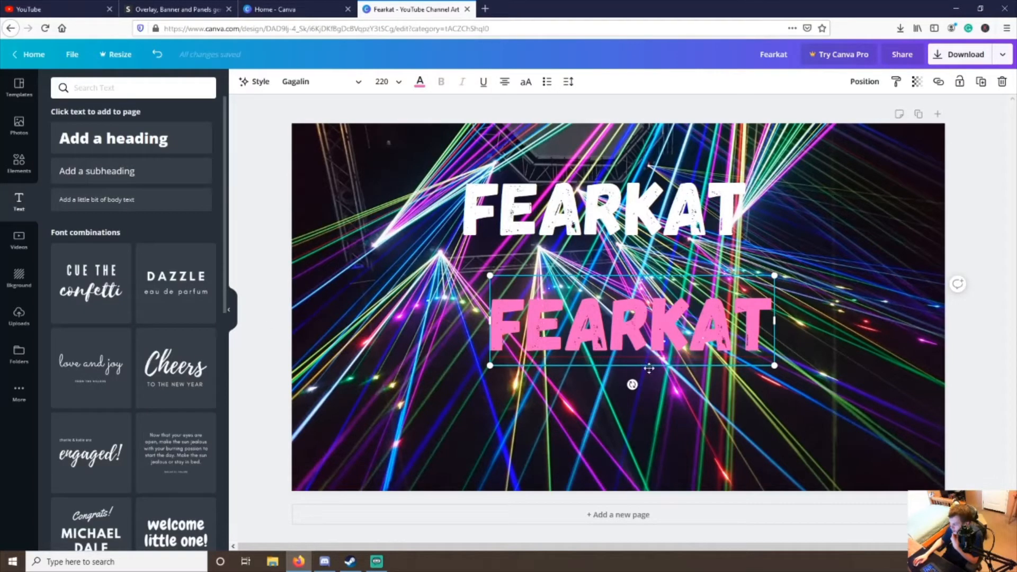
Step: Align the pink copy exactly over the white "Fearkat" heading and send it backward behind the white text
{"action": "left_click_drag", "start_coordinate": [631, 331], "coordinate": [616, 253]}
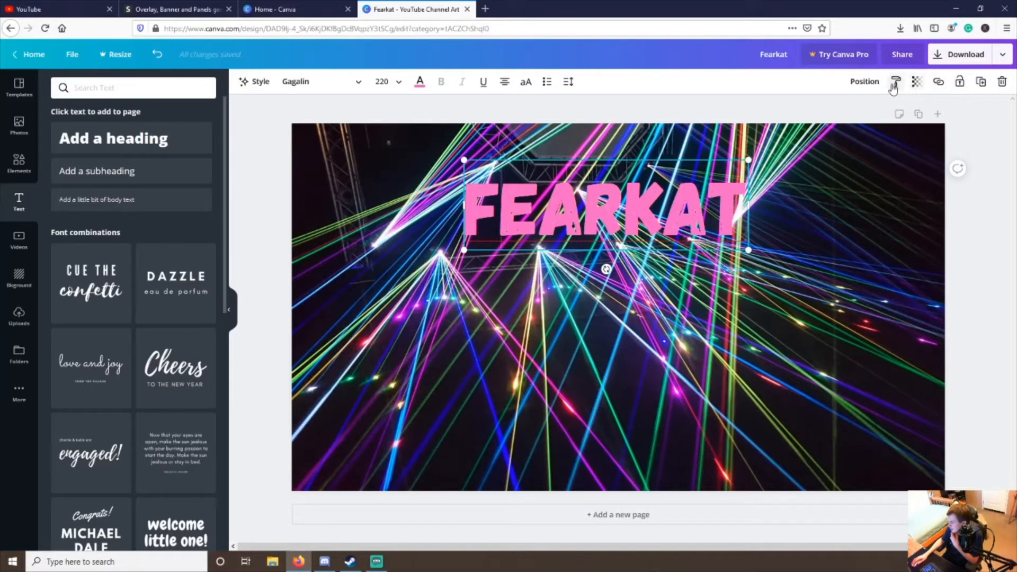
{"action": "left_click", "coordinate": [864, 82]}
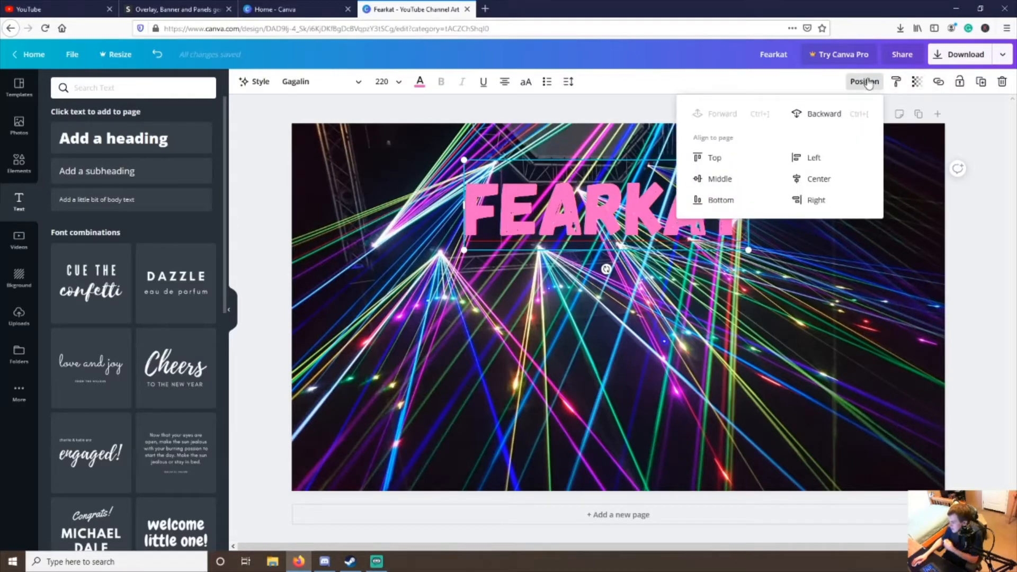
{"action": "left_click", "coordinate": [835, 115]}
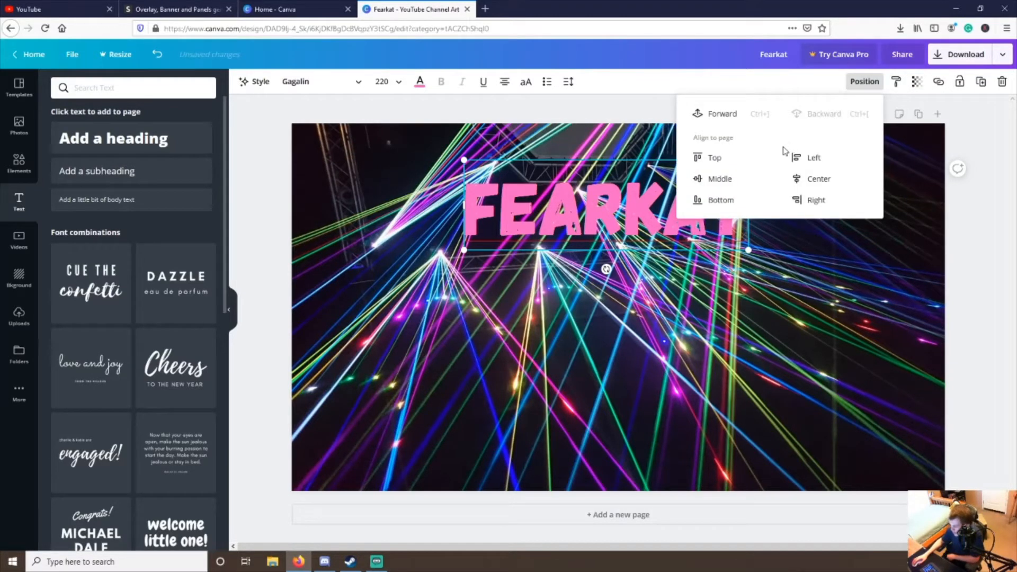
{"action": "left_click", "coordinate": [274, 329]}
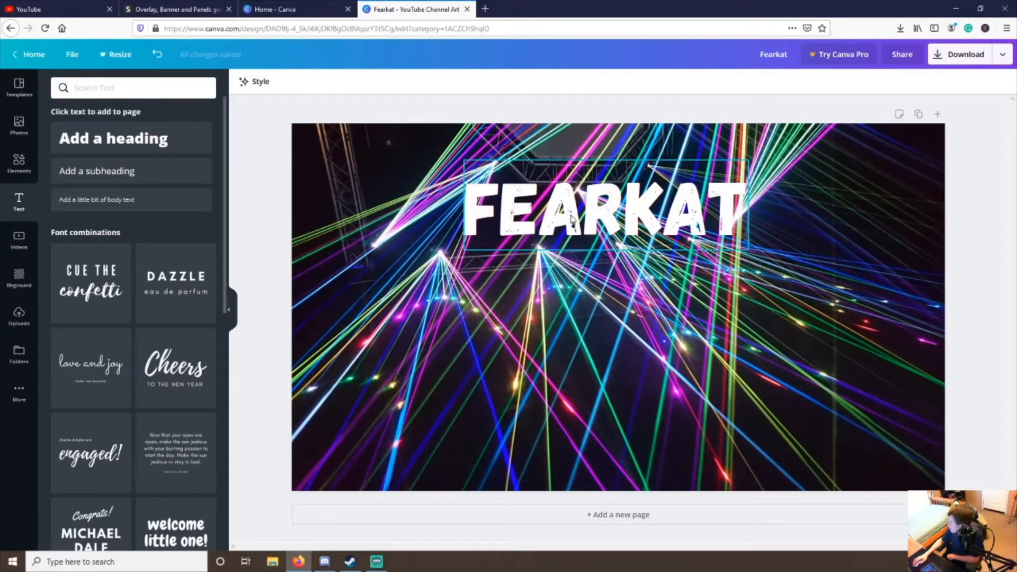
Step: Shift the white "Fearkat" heading slightly up and to the left so the pink copy forms a drop shadow
{"action": "left_click", "coordinate": [572, 219]}
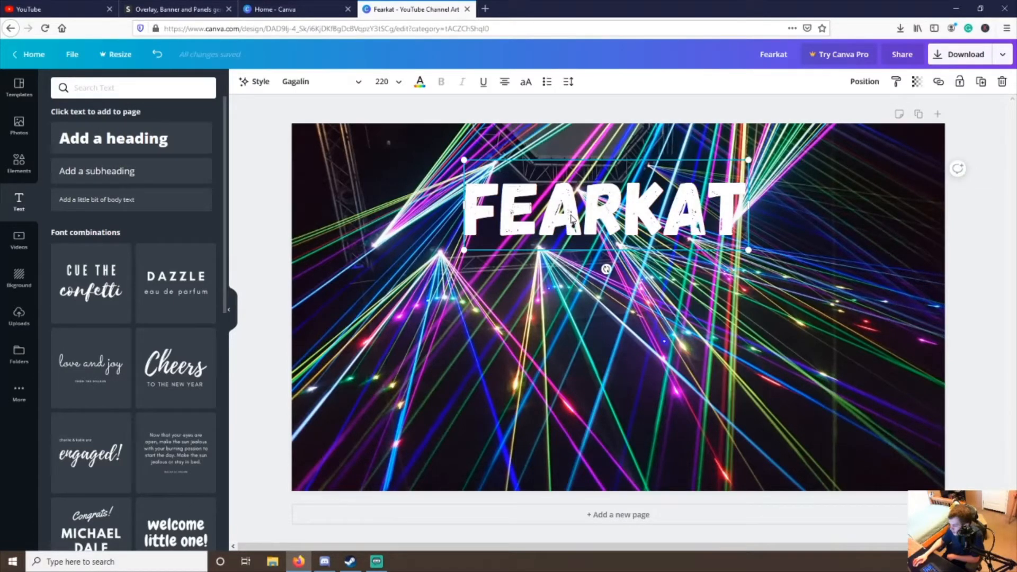
{"action": "left_click_drag", "start_coordinate": [570, 218], "coordinate": [566, 215]}
{"action": "left_click", "coordinate": [270, 355]}
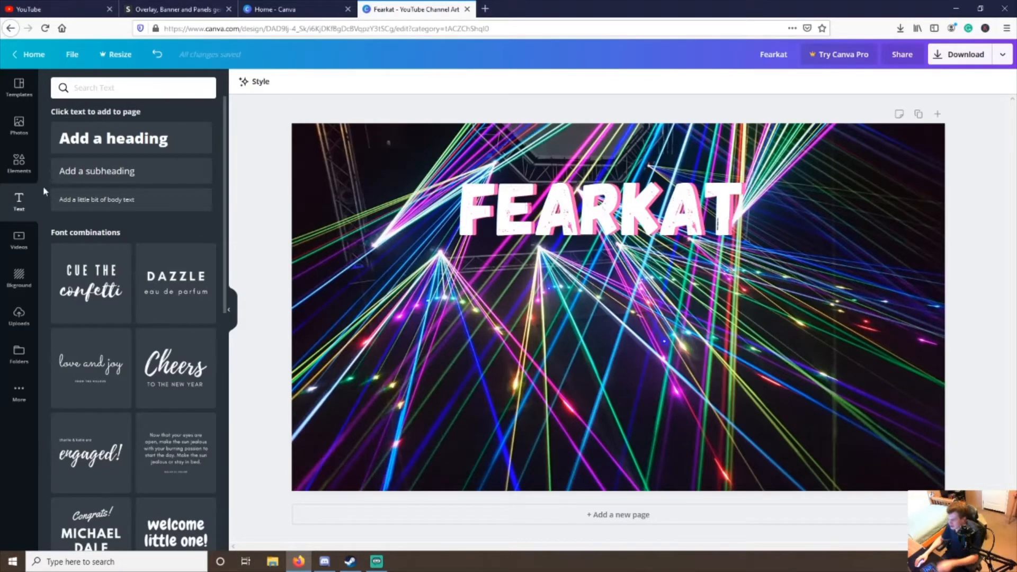
Step: Search the elements library for "twitter"
{"action": "left_click", "coordinate": [21, 171]}
{"action": "left_click", "coordinate": [126, 91]}
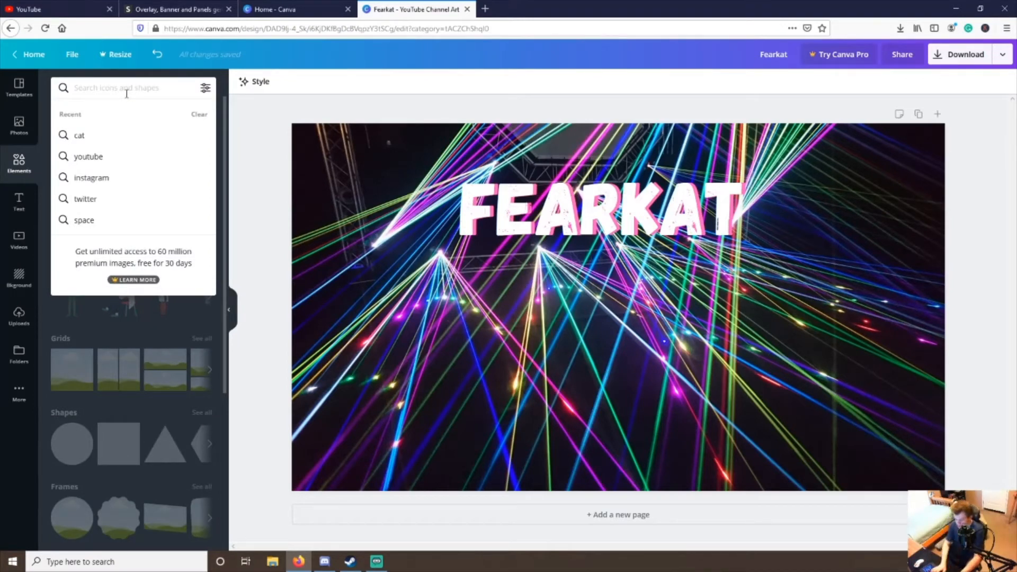
{"action": "type", "text": "t"}
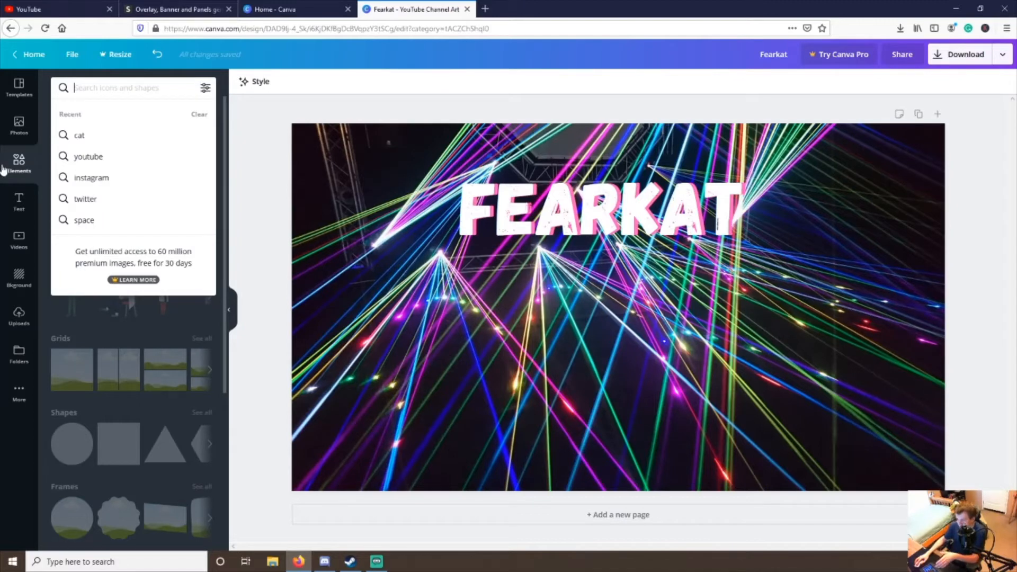
{"action": "left_click", "coordinate": [15, 217]}
{"action": "left_click", "coordinate": [19, 163]}
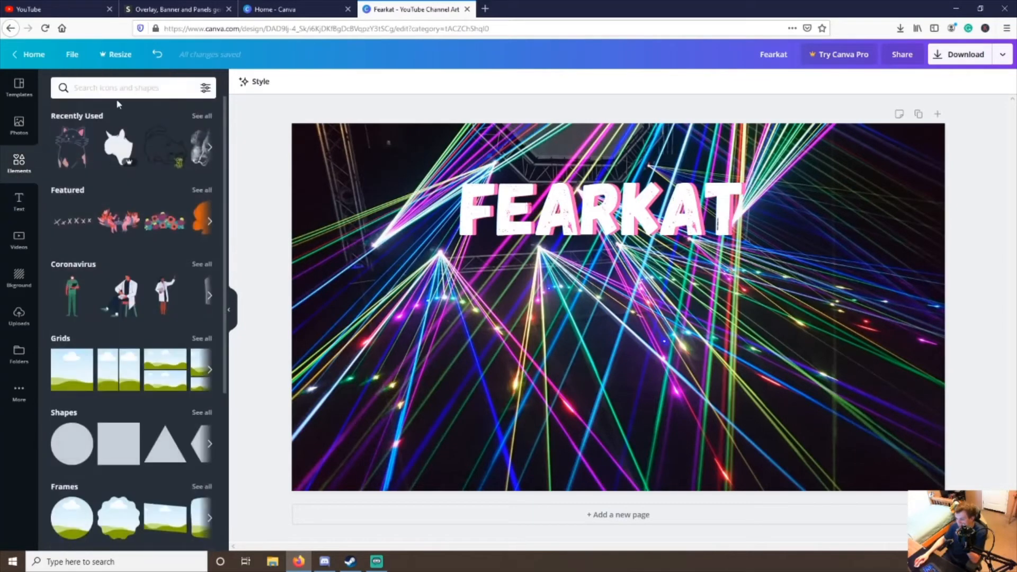
{"action": "left_click", "coordinate": [118, 90]}
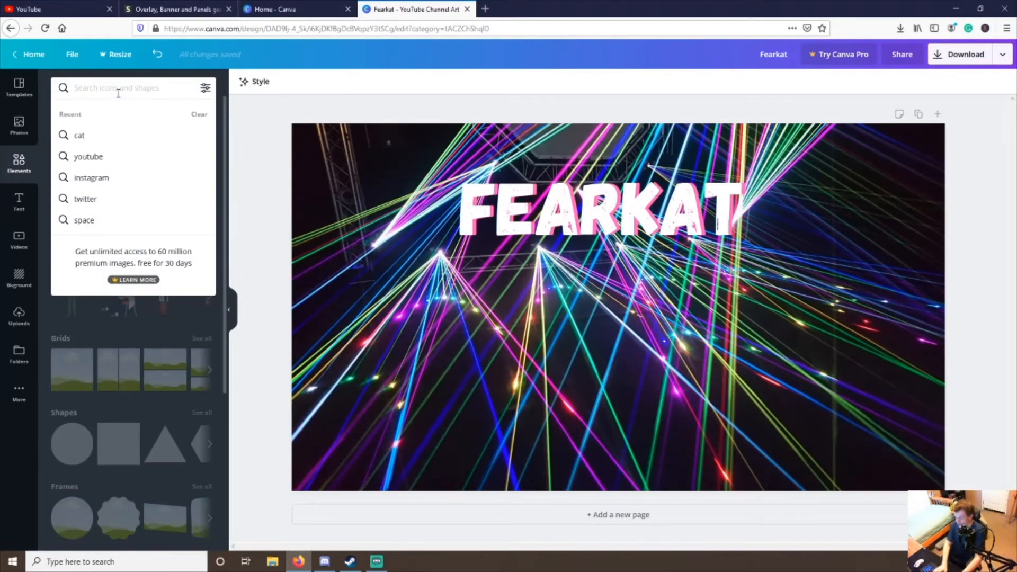
{"action": "type", "text": "tqwi"}
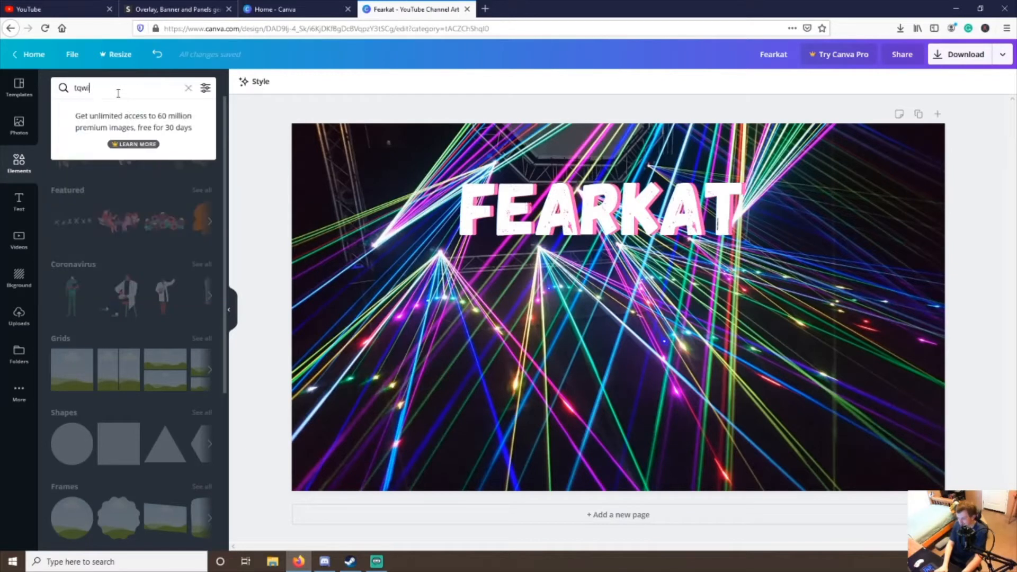
{"action": "type", "text": "twitter"}
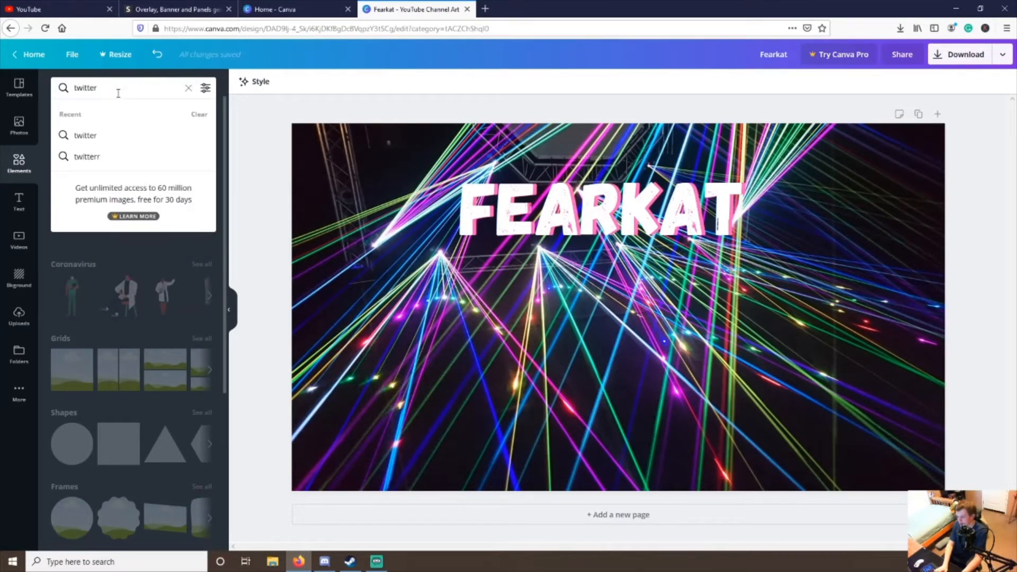
{"action": "key", "text": "Return"}
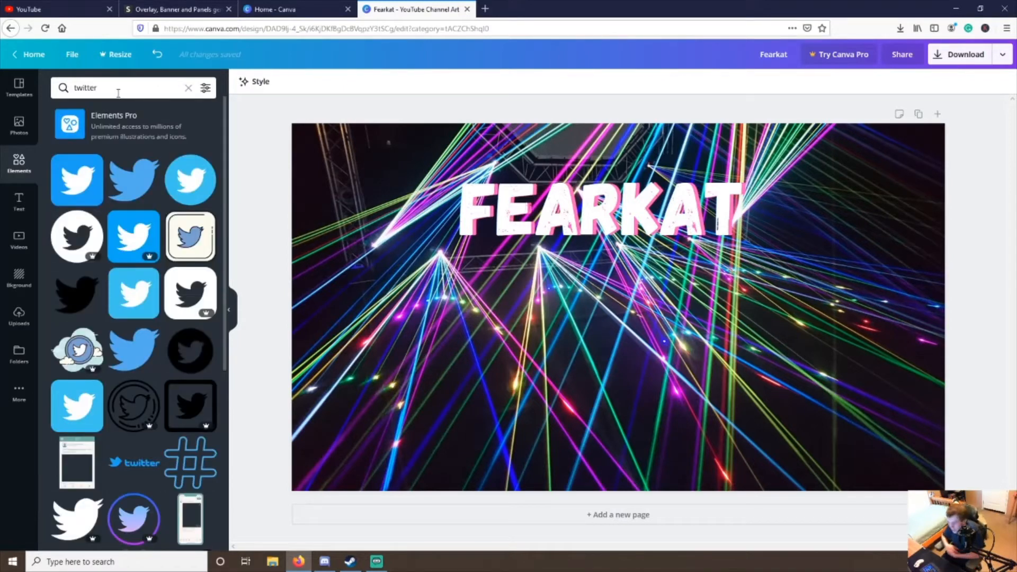
Step: Add the plain blue Twitter bird to the banner, shrink it and place it in the banner's lower-left corner
{"action": "left_click", "coordinate": [137, 187]}
{"action": "left_click_drag", "start_coordinate": [614, 318], "coordinate": [512, 374]}
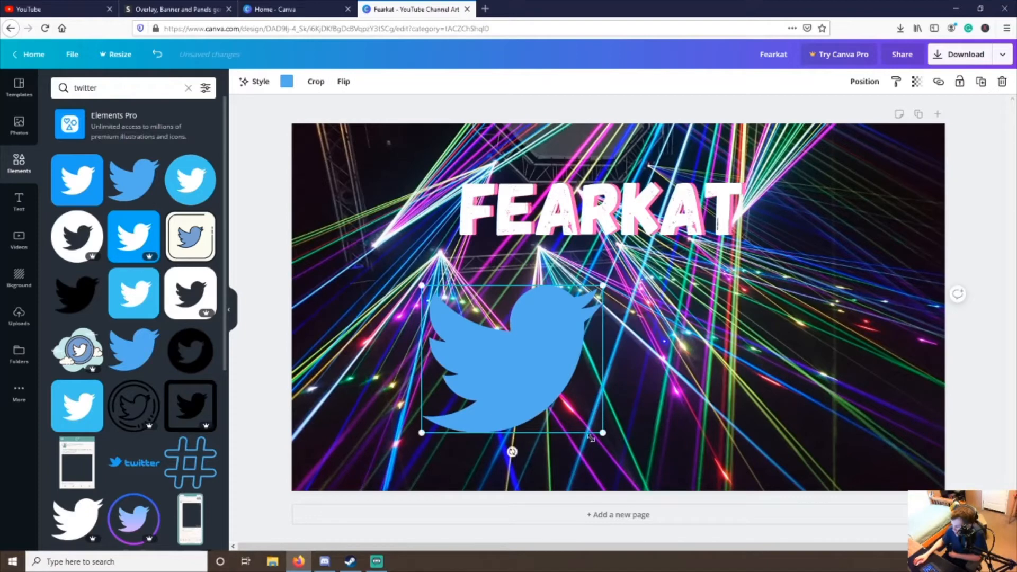
{"action": "left_click_drag", "start_coordinate": [603, 432], "coordinate": [506, 360]}
{"action": "left_click_drag", "start_coordinate": [461, 326], "coordinate": [336, 467]}
{"action": "left_click", "coordinate": [250, 456]}
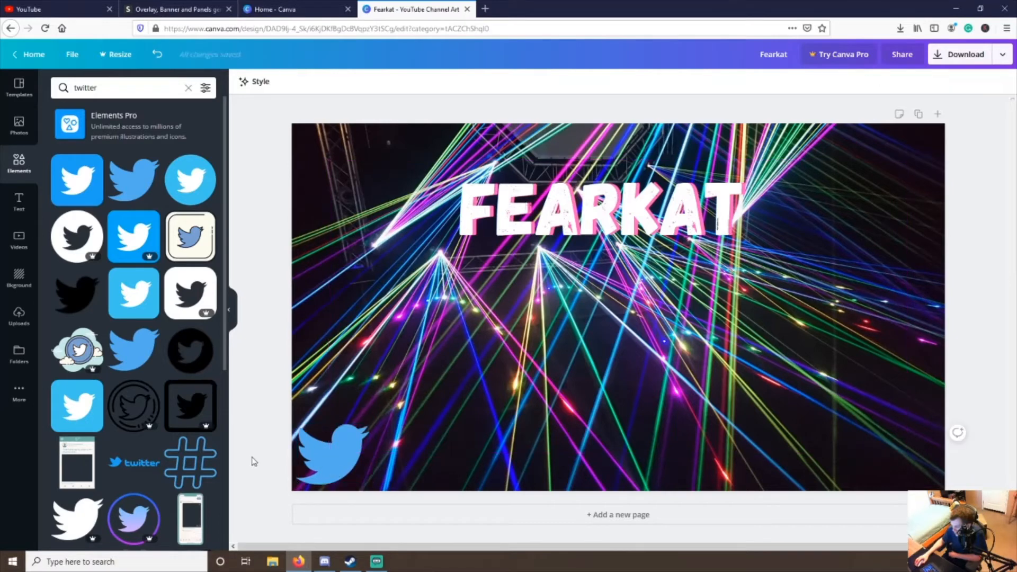
{"action": "left_click", "coordinate": [19, 202]}
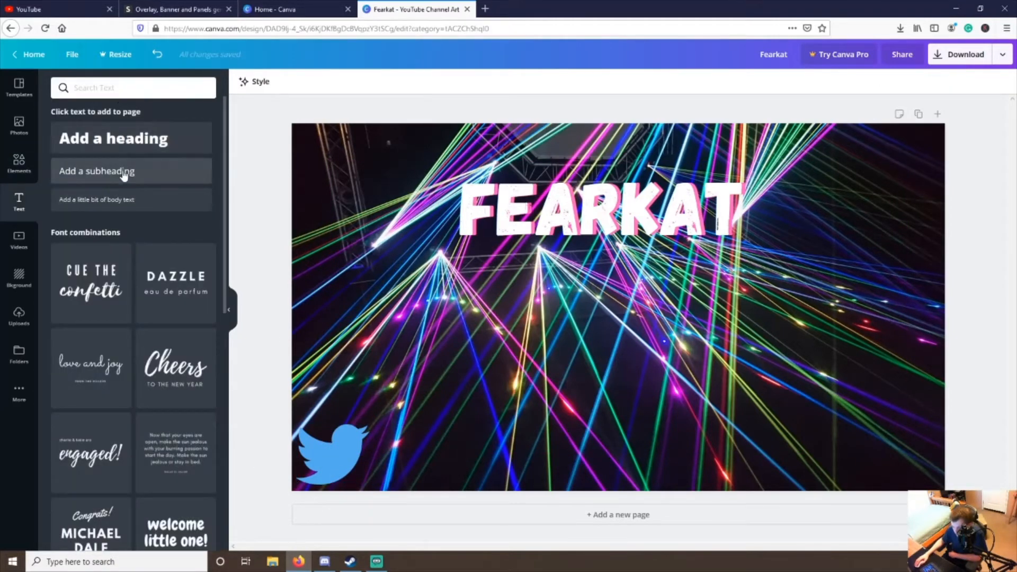
{"action": "left_click", "coordinate": [132, 138]}
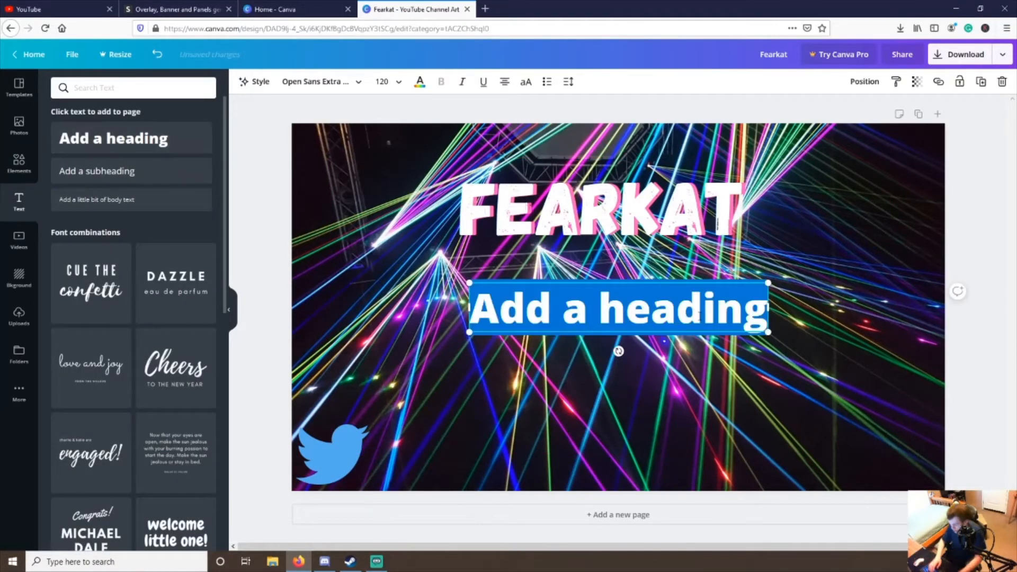
{"action": "key", "text": "BackSpace"}
{"action": "type", "text": "@Feka"}
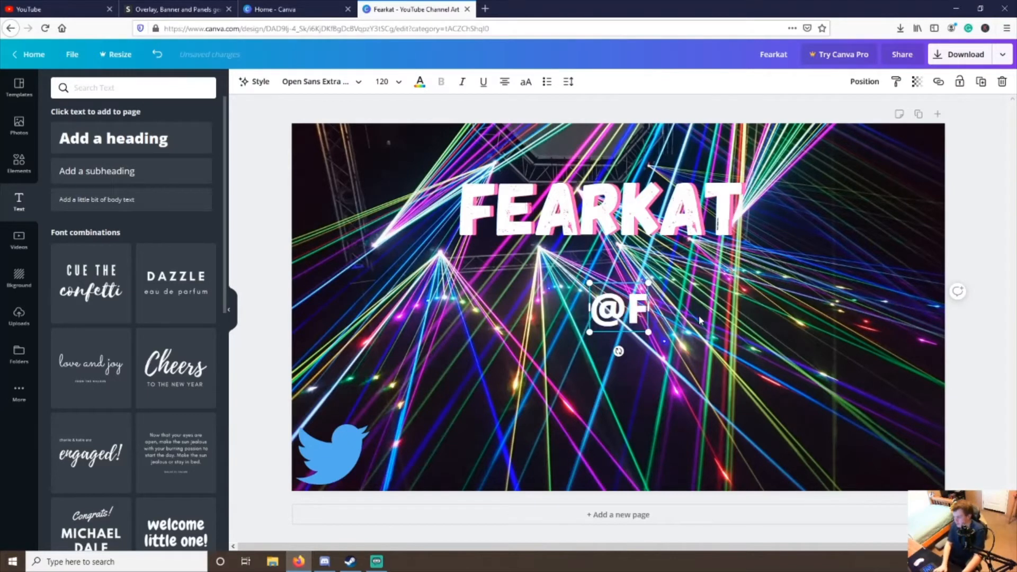
{"action": "key", "text": "BackSpace"}
{"action": "key", "text": "BackSpace"}
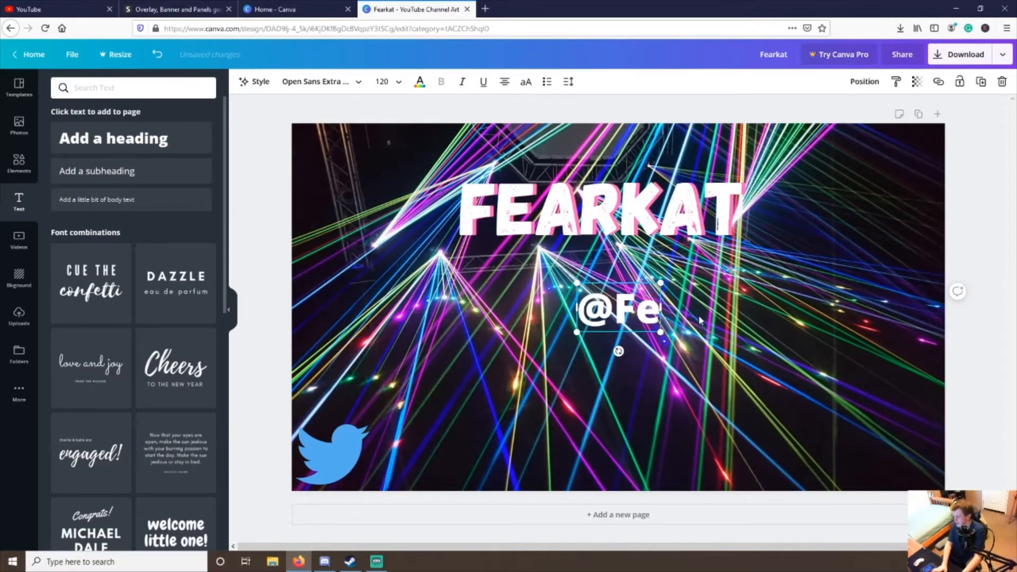
{"action": "type", "text": "arkatmusic"}
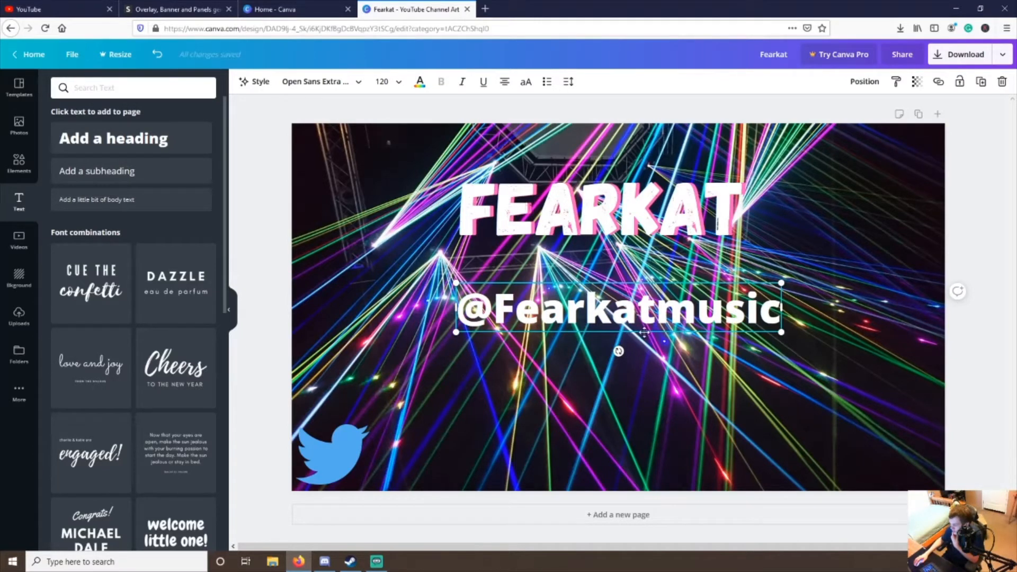
{"action": "left_click_drag", "start_coordinate": [644, 332], "coordinate": [565, 478]}
{"action": "left_click", "coordinate": [382, 81]}
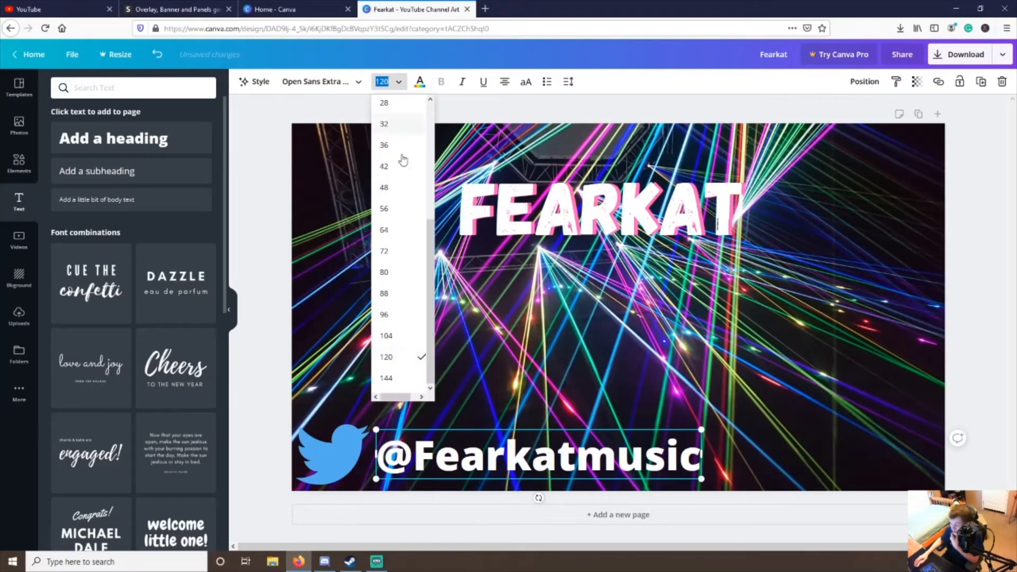
{"action": "left_click", "coordinate": [403, 166]}
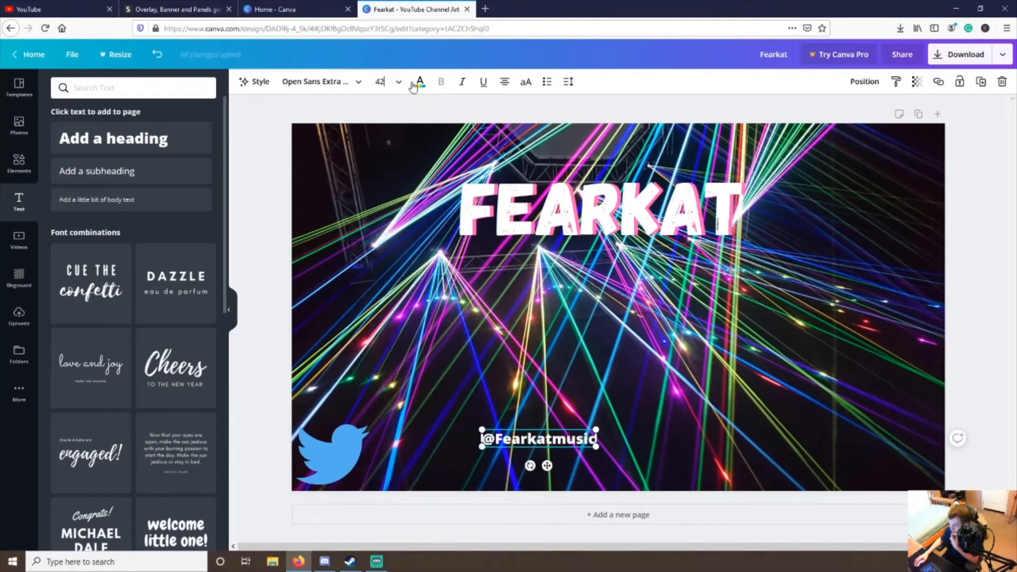
{"action": "left_click", "coordinate": [391, 83]}
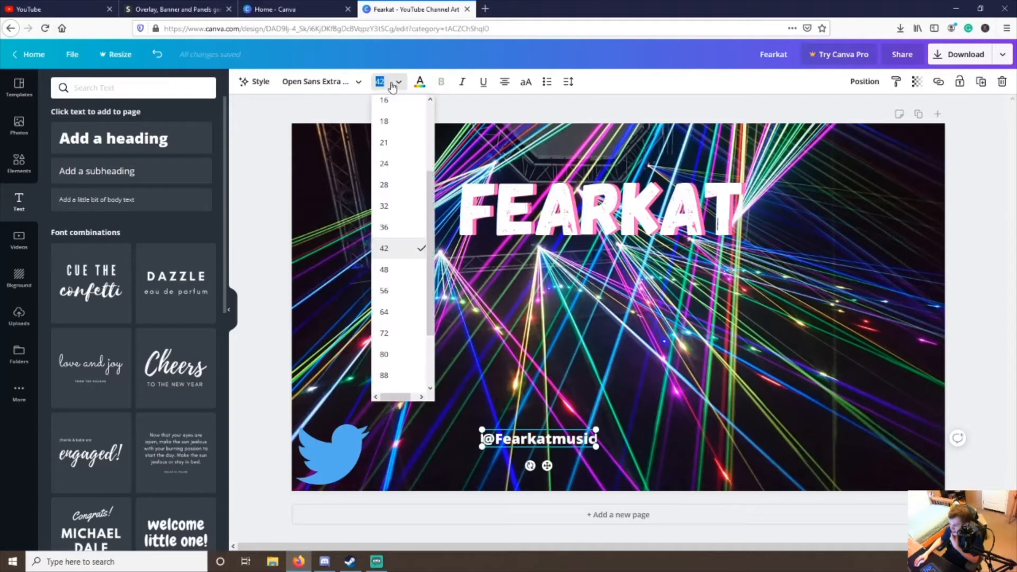
{"action": "left_click", "coordinate": [385, 291]}
{"action": "left_click_drag", "start_coordinate": [587, 457], "coordinate": [494, 473]}
{"action": "left_click", "coordinate": [270, 454]}
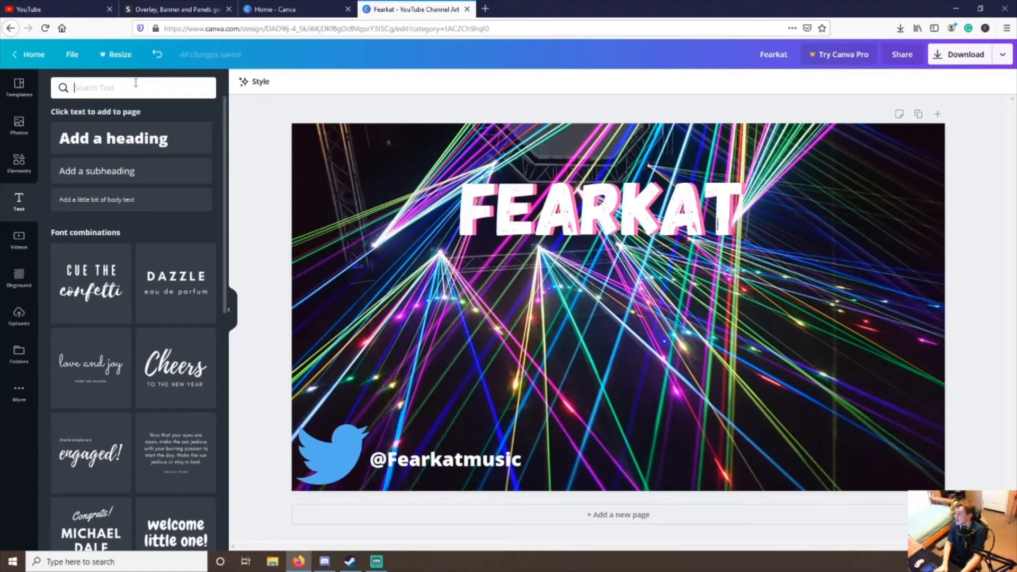
Step: Search the elements library for "twitch"
{"action": "key", "text": "Return"}
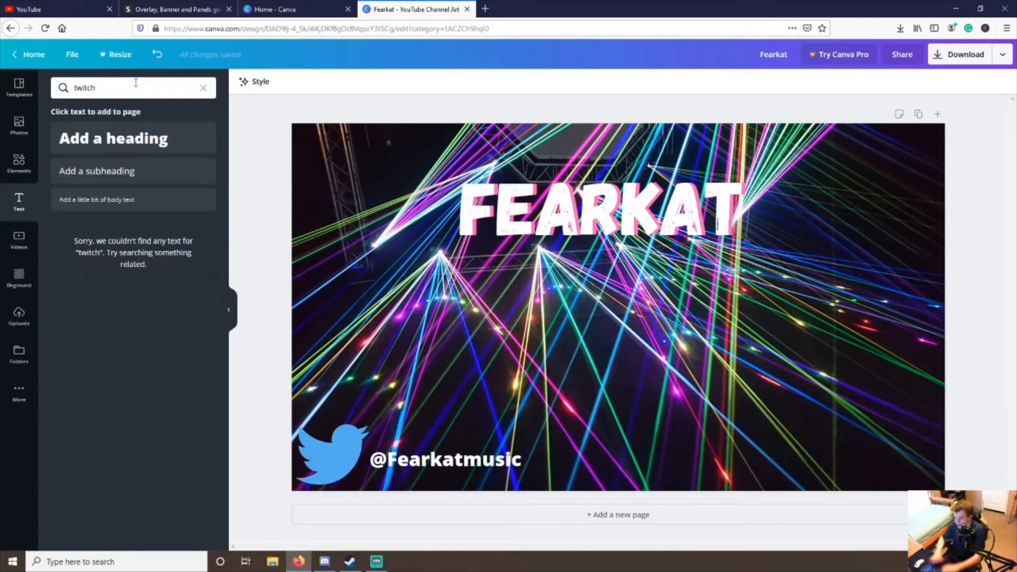
{"action": "left_click", "coordinate": [19, 161]}
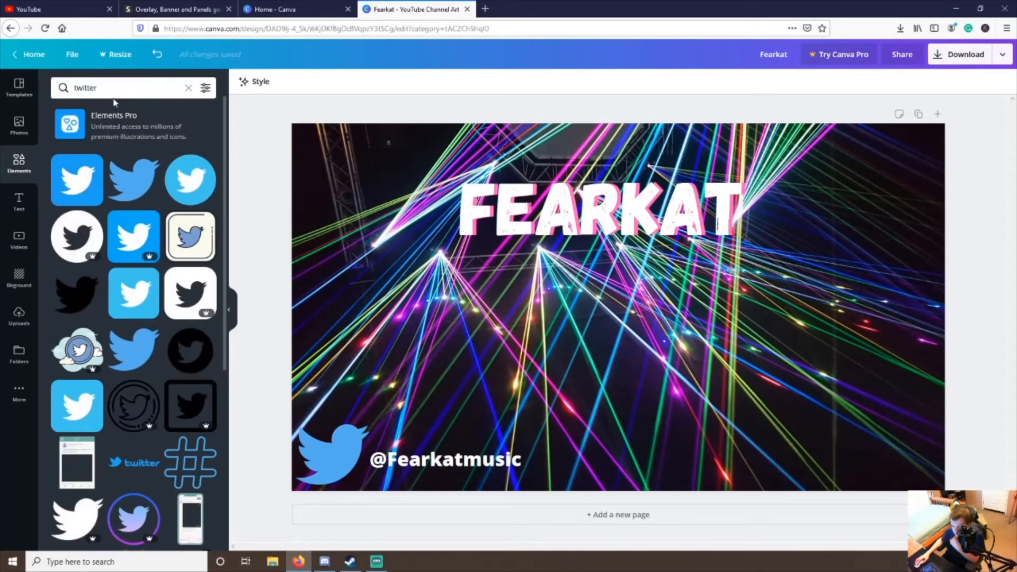
{"action": "left_click", "coordinate": [114, 95]}
{"action": "key", "text": "BackSpace"}
{"action": "key", "text": "BackSpace"}
{"action": "key", "text": "BackSpace"}
{"action": "type", "text": "ch"}
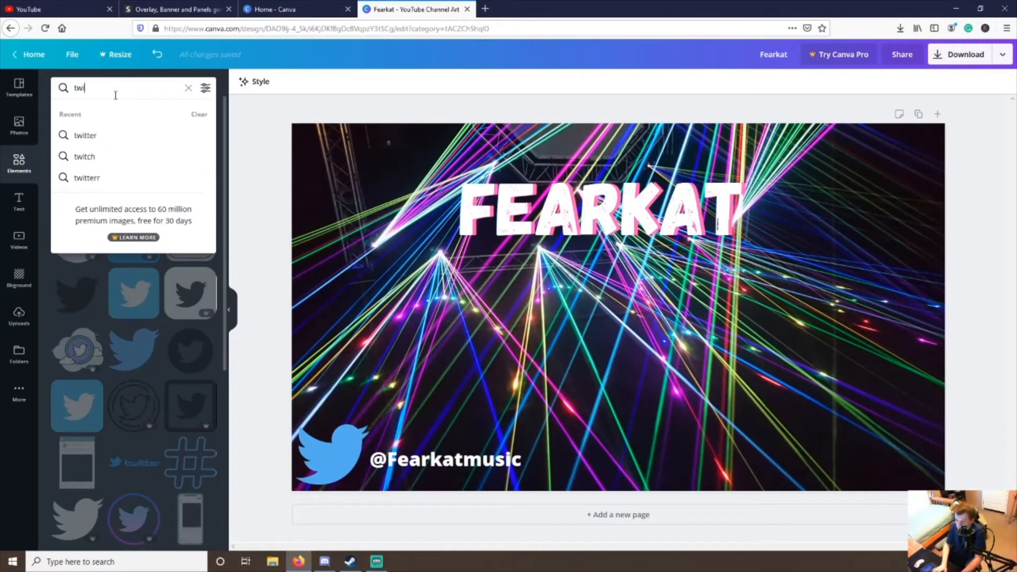
{"action": "key", "text": "Return"}
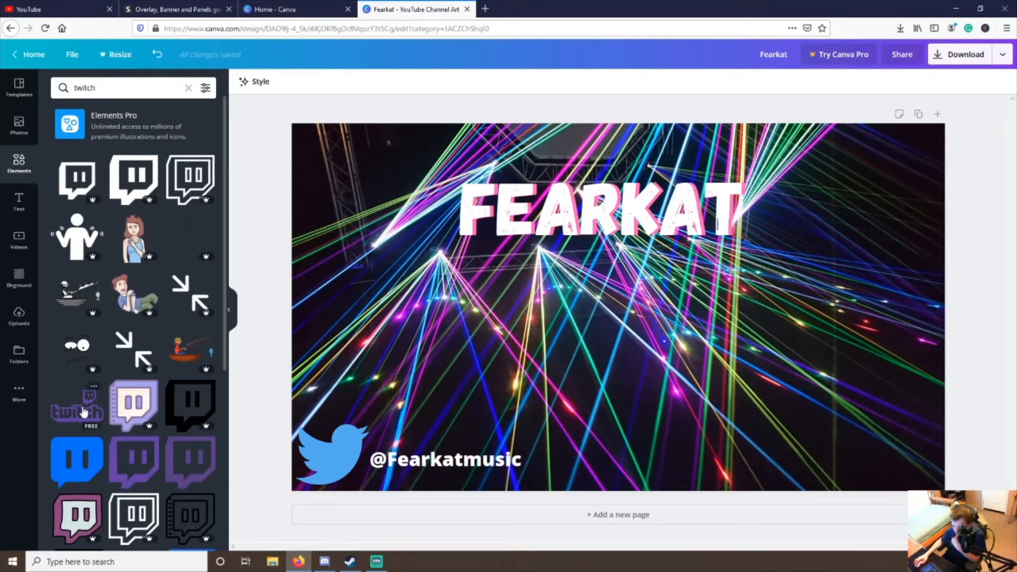
{"action": "left_click", "coordinate": [135, 460]}
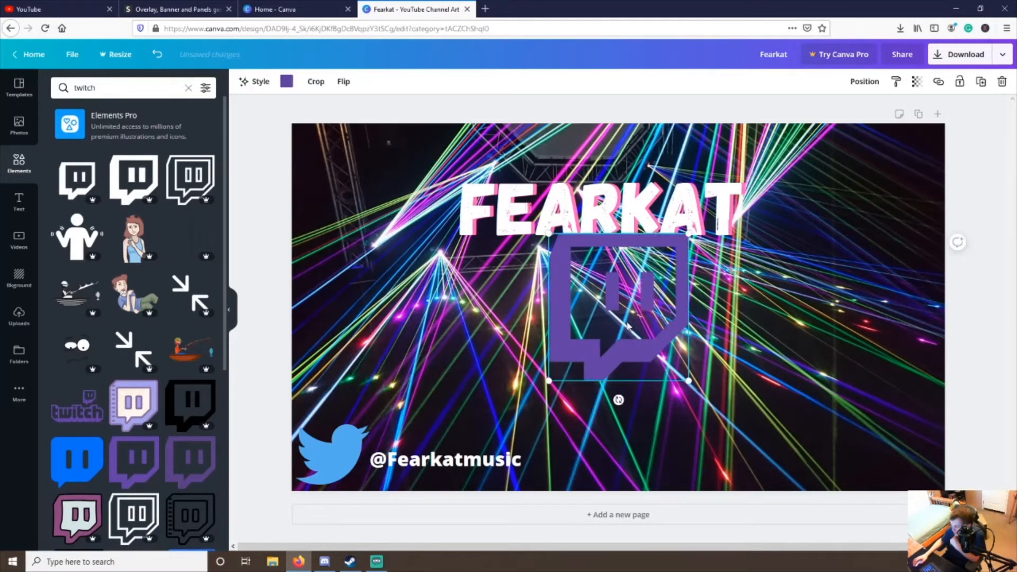
{"action": "left_click_drag", "start_coordinate": [630, 312], "coordinate": [627, 390]}
{"action": "left_click_drag", "start_coordinate": [691, 460], "coordinate": [592, 479]}
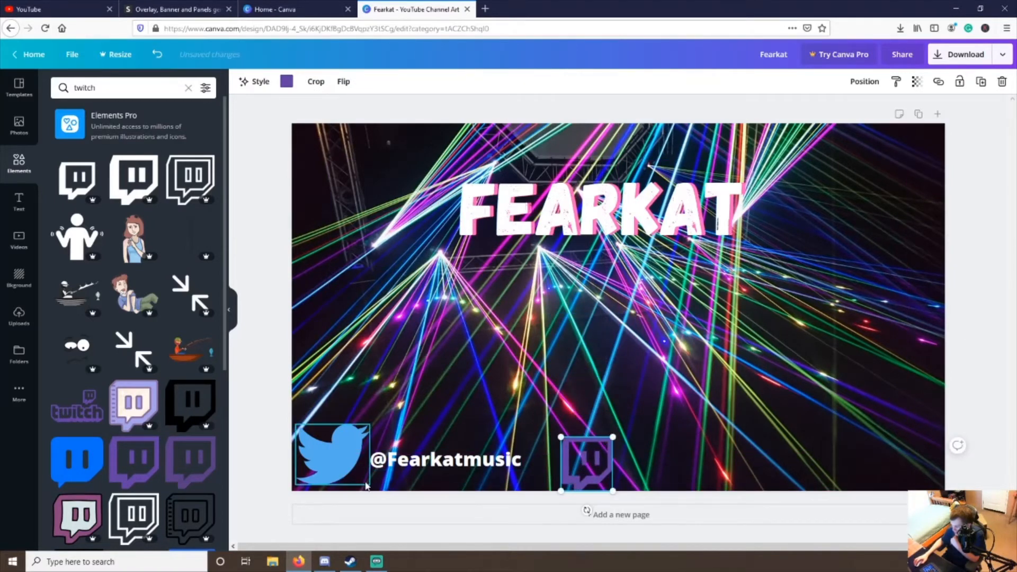
{"action": "left_click", "coordinate": [350, 464]}
{"action": "left_click_drag", "start_coordinate": [370, 483], "coordinate": [332, 471]}
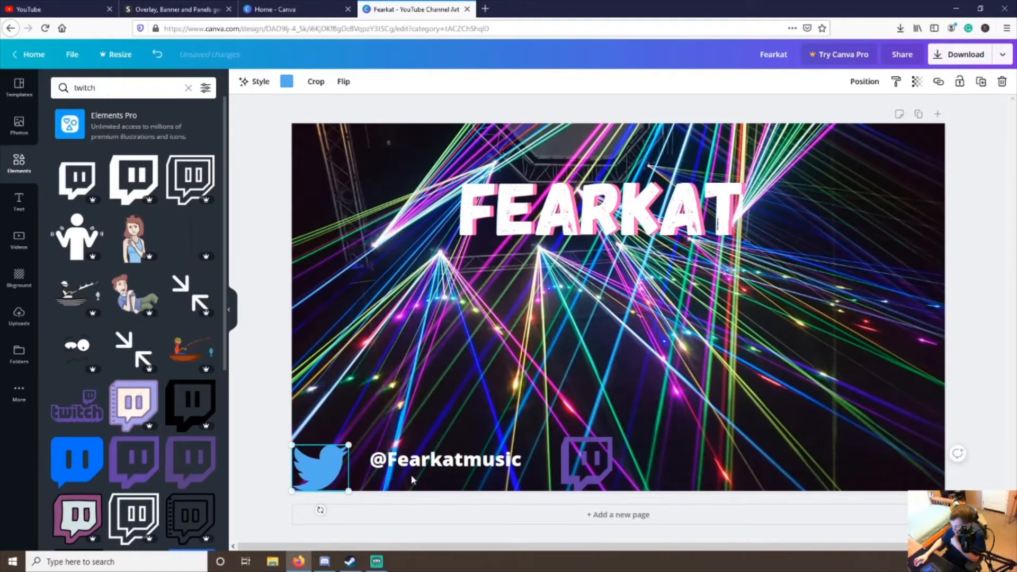
{"action": "left_click_drag", "start_coordinate": [418, 470], "coordinate": [396, 478]}
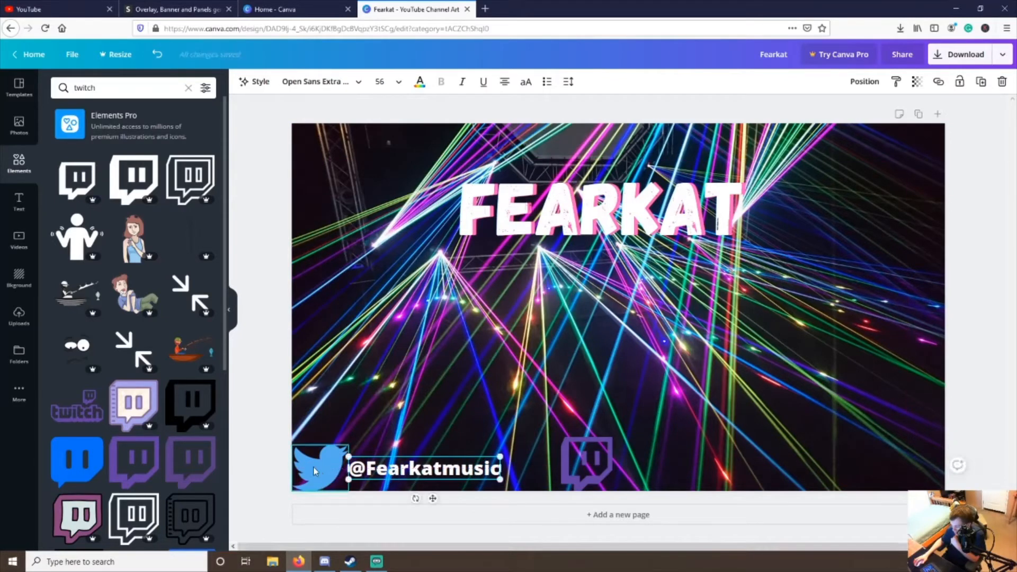
{"action": "left_click", "coordinate": [276, 465]}
{"action": "left_click_drag", "start_coordinate": [580, 481], "coordinate": [553, 481]}
{"action": "left_click", "coordinate": [268, 476]}
{"action": "left_click", "coordinate": [545, 468]}
{"action": "left_click", "coordinate": [329, 463]}
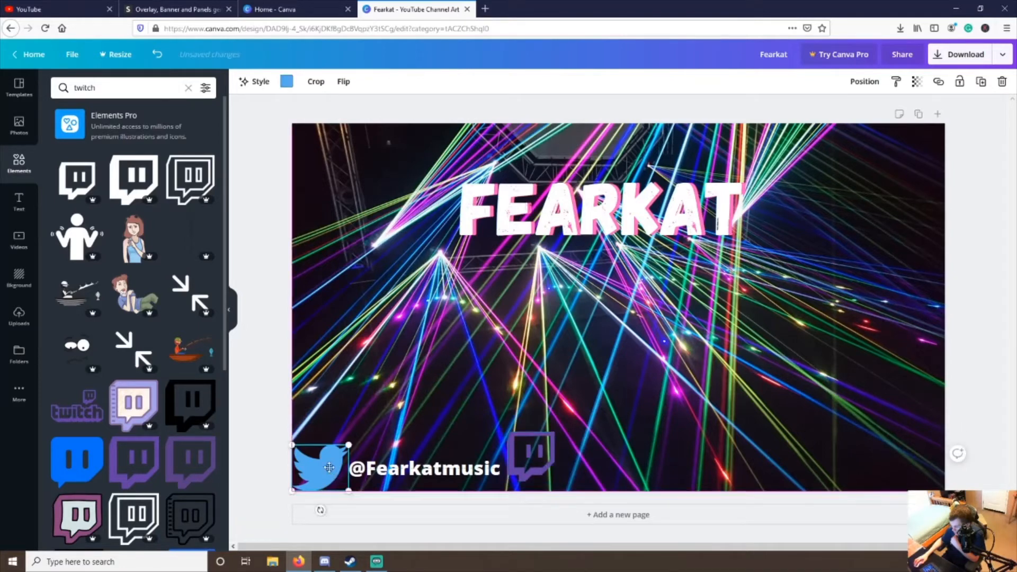
{"action": "left_click_drag", "start_coordinate": [329, 463], "coordinate": [333, 464]}
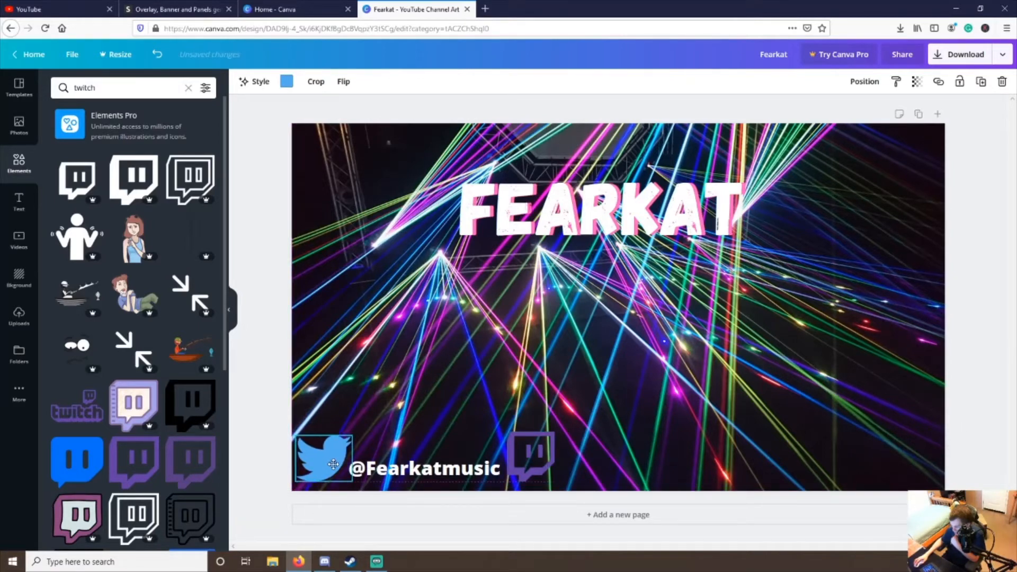
{"action": "left_click", "coordinate": [279, 472]}
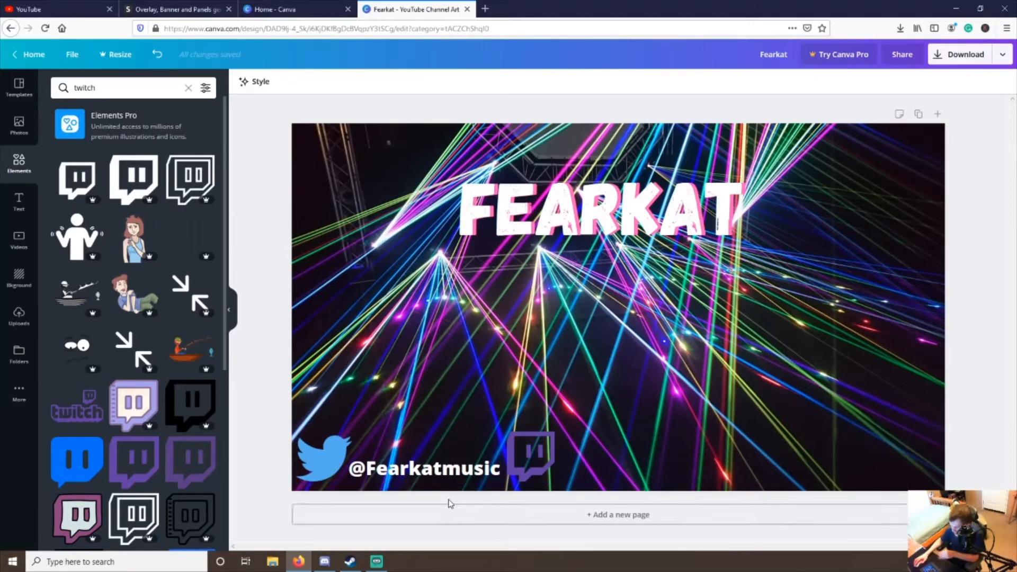
Step: Clear the text search and add a new heading that reads "Fearkat1"
{"action": "left_click", "coordinate": [19, 207]}
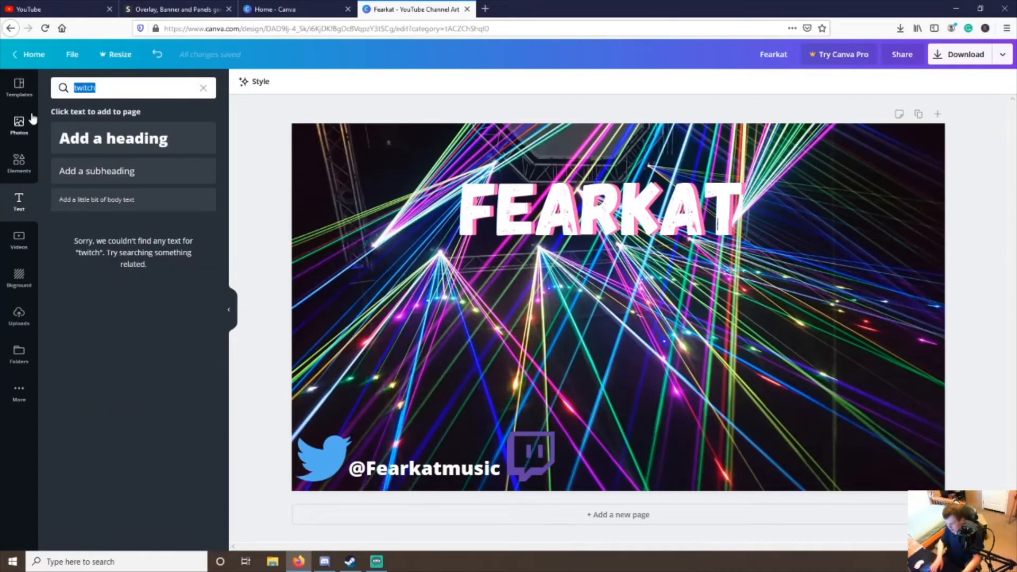
{"action": "key", "text": "BackSpace"}
{"action": "type", "text": "fea"}
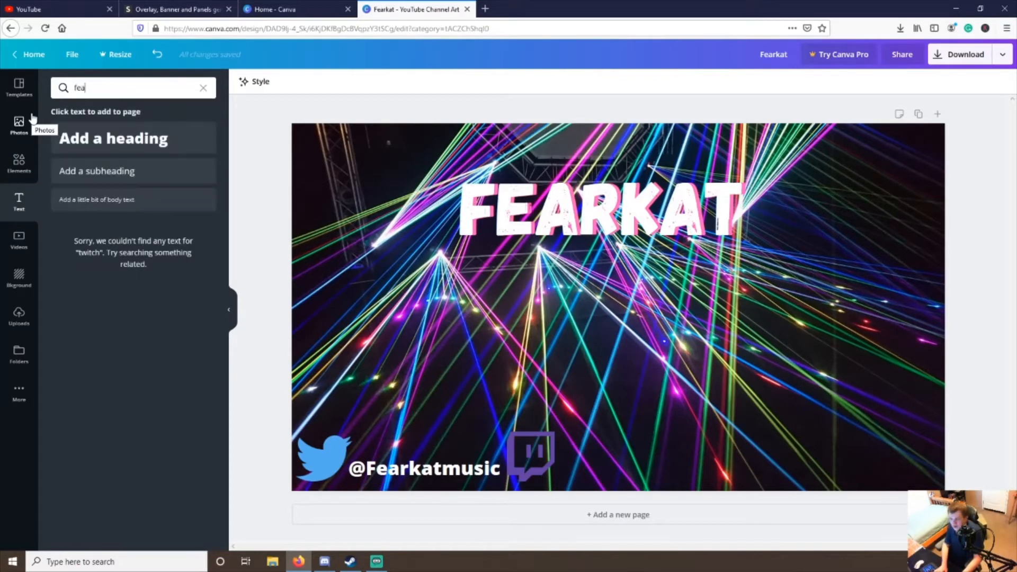
{"action": "type", "text": "rk"}
{"action": "key", "text": "BackSpace"}
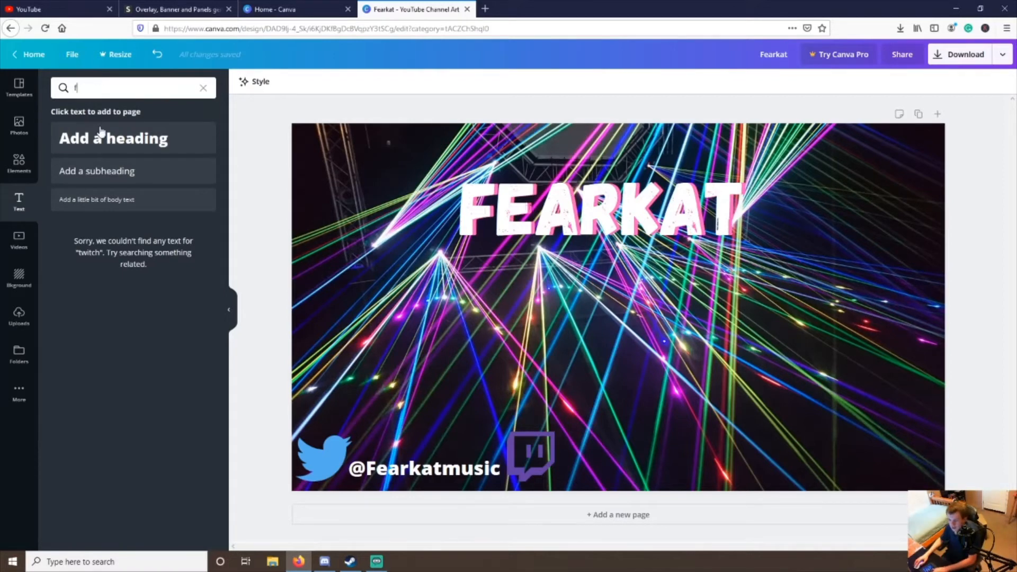
{"action": "key", "text": "BackSpace"}
{"action": "left_click", "coordinate": [91, 290]}
{"action": "left_click", "coordinate": [100, 139]}
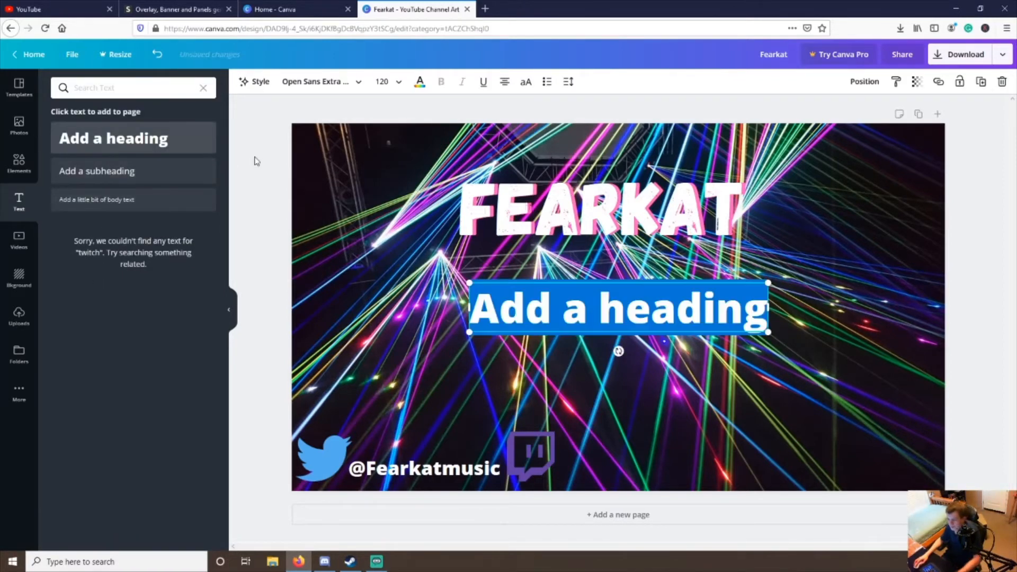
{"action": "key", "text": "BackSpace"}
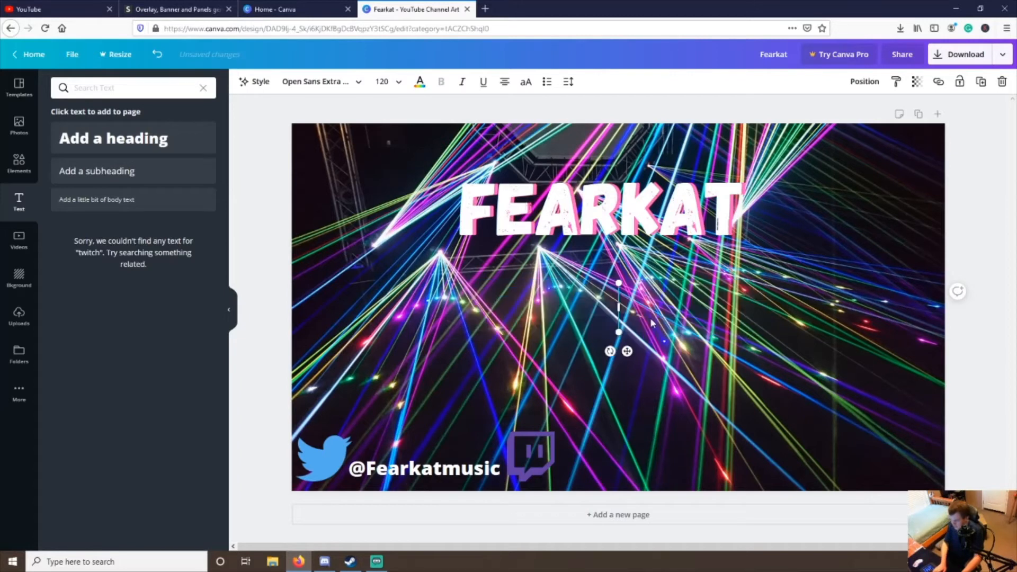
{"action": "type", "text": "Fearkat1"}
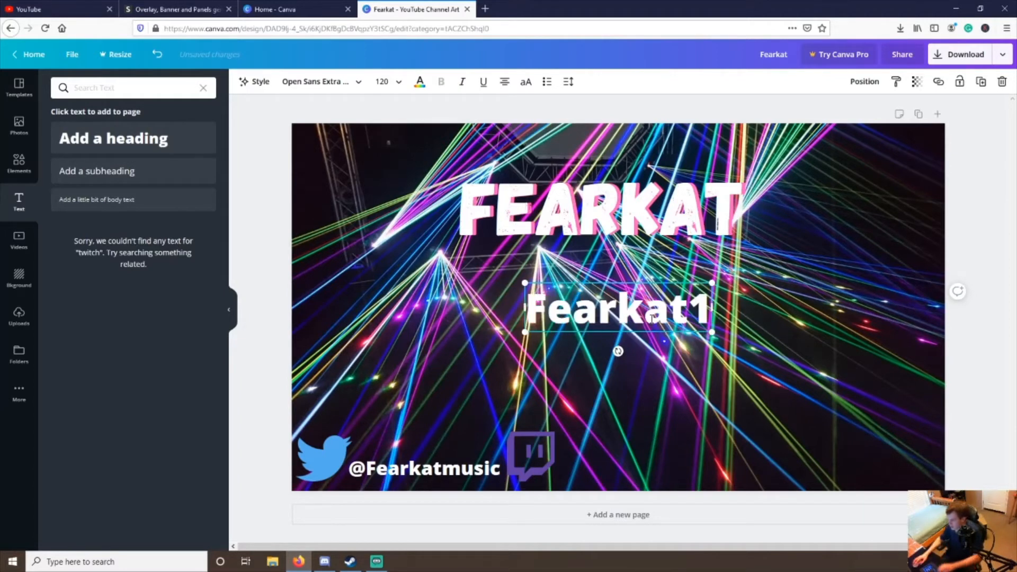
Step: Set the "Fearkat1" text's font size to 56 and place it directly to the right of the Twitch logo
{"action": "left_click_drag", "start_coordinate": [680, 333], "coordinate": [662, 456]}
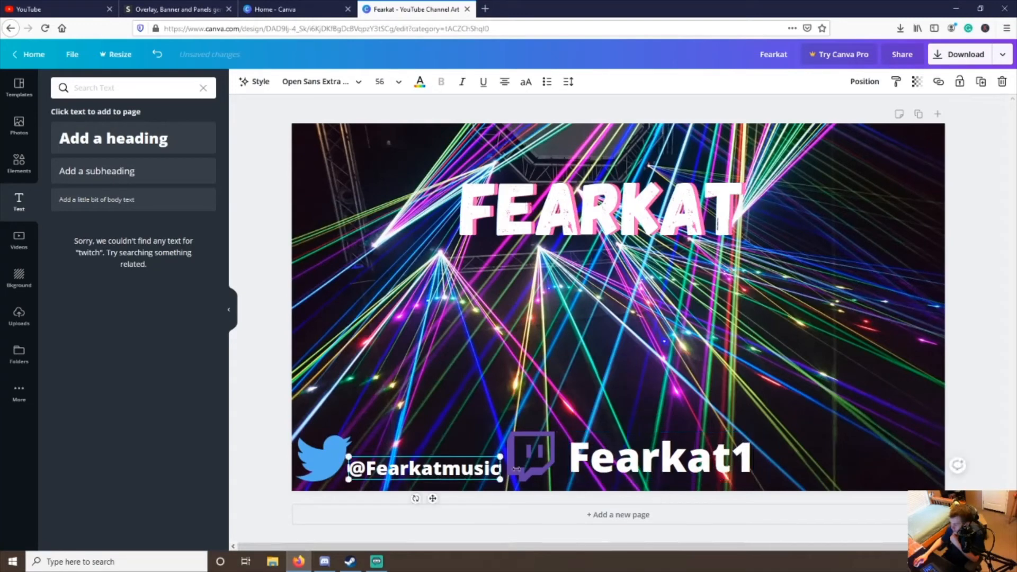
{"action": "left_click", "coordinate": [383, 81]}
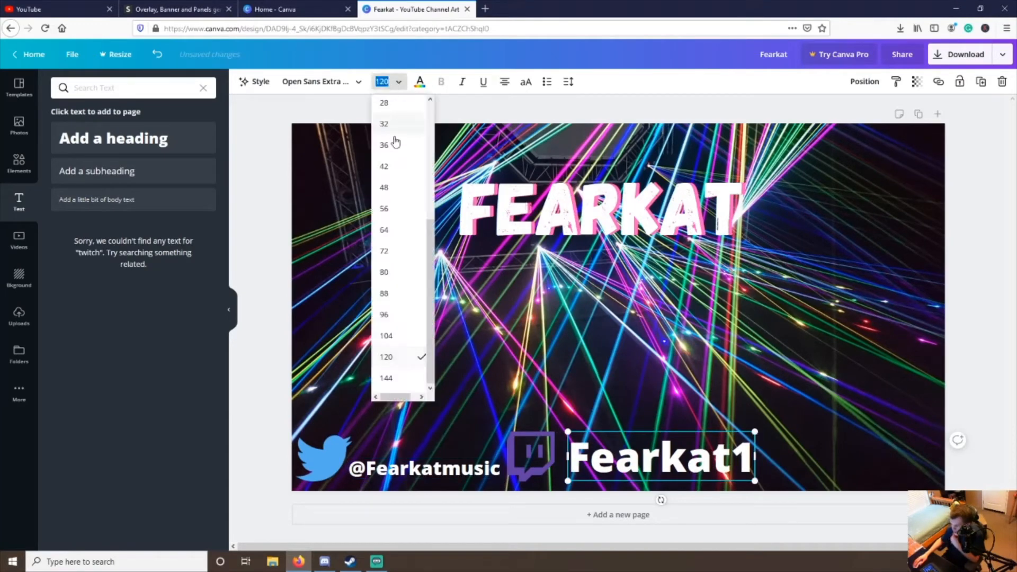
{"action": "left_click", "coordinate": [394, 209]}
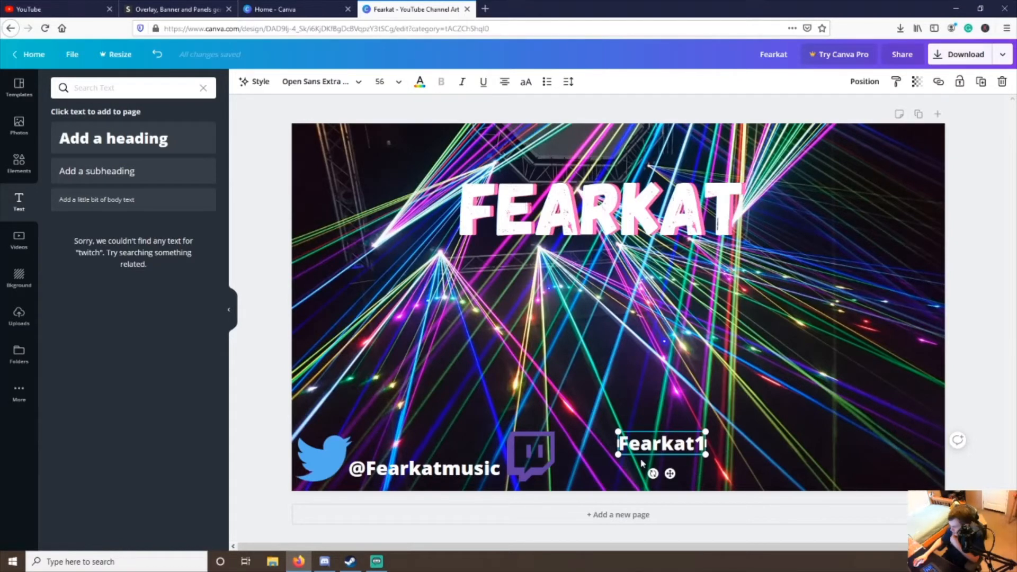
{"action": "left_click_drag", "start_coordinate": [670, 472], "coordinate": [619, 491]}
{"action": "left_click", "coordinate": [582, 505]}
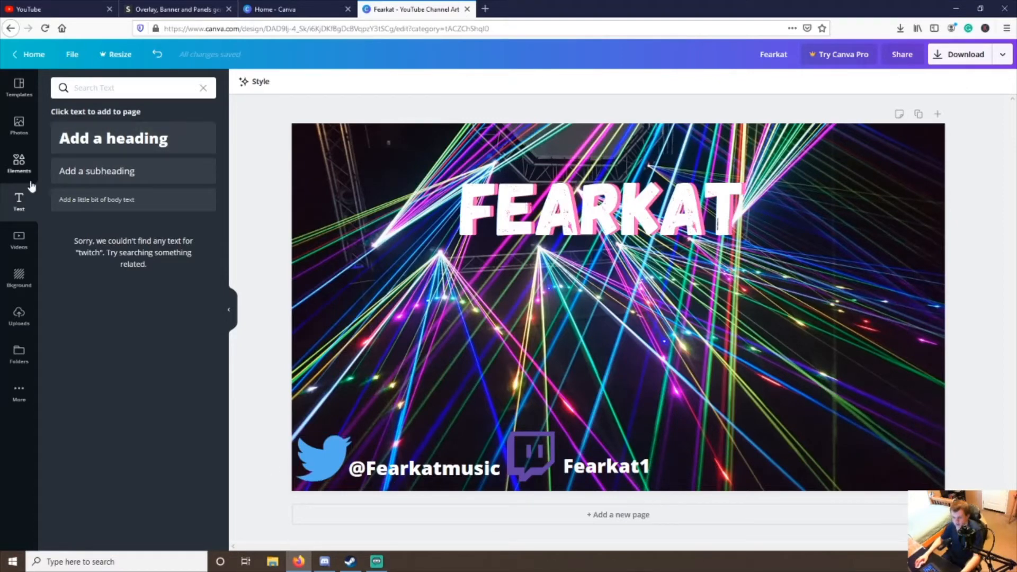
Step: Search the elements library for "instagram"
{"action": "left_click", "coordinate": [22, 164]}
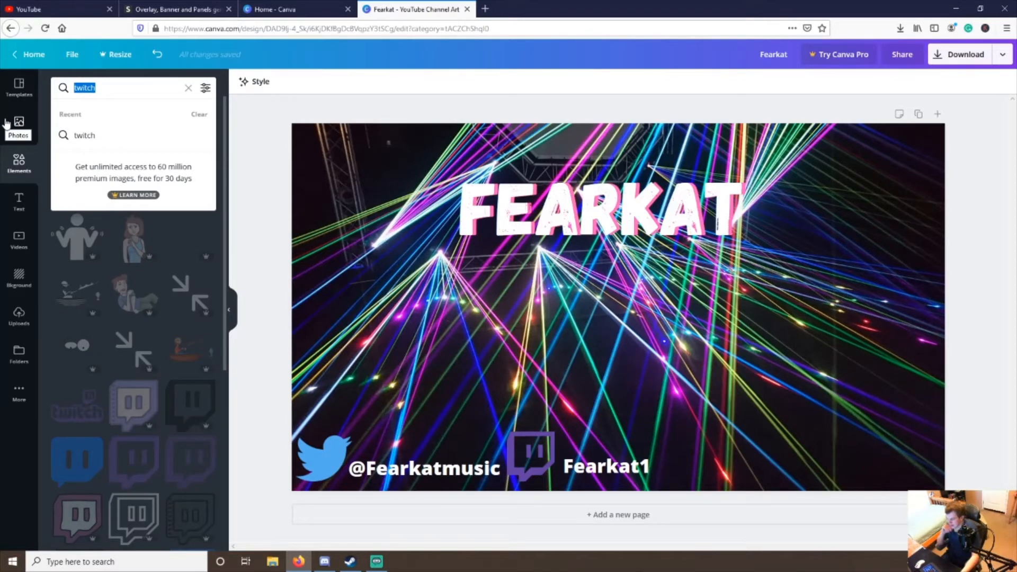
{"action": "key", "text": "BackSpace"}
{"action": "type", "text": "t"}
{"action": "key", "text": "BackSpace"}
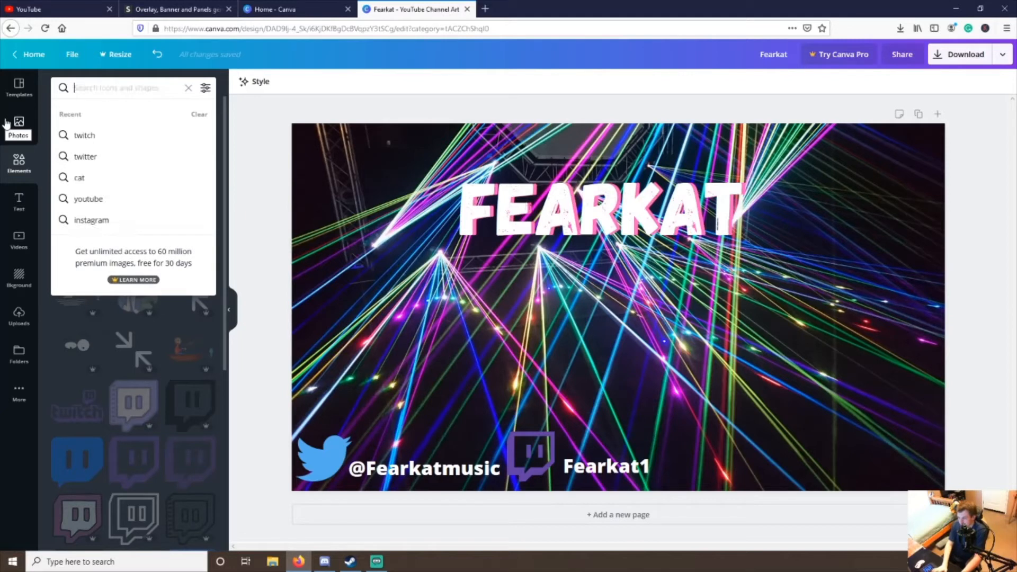
{"action": "type", "text": "instagfr"}
{"action": "key", "text": "BackSpace"}
{"action": "key", "text": "BackSpace"}
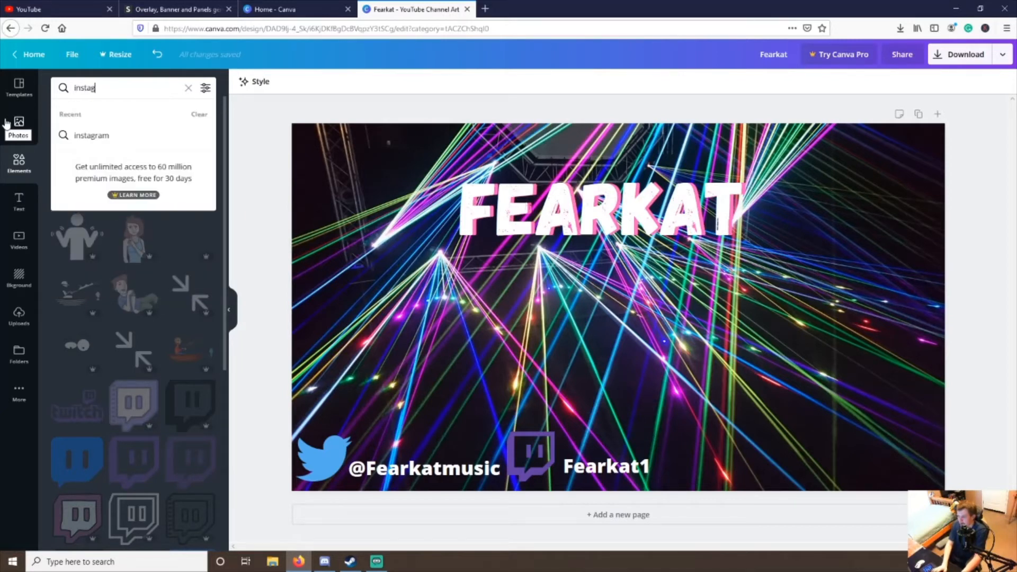
{"action": "key", "text": "Return"}
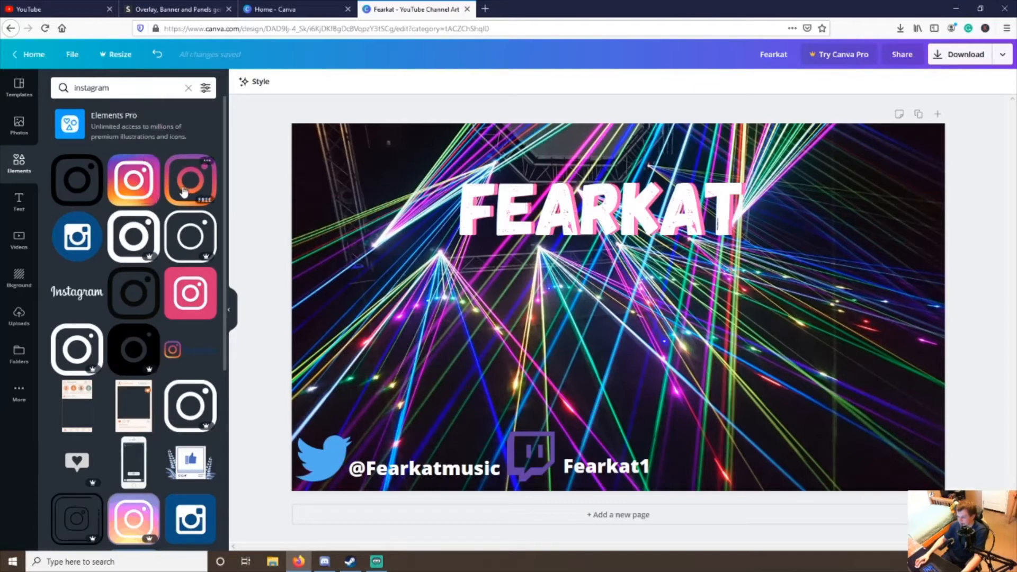
Step: Try the filled gradient Instagram icon at small size beside "Fearkat1" and delete it from the banner
{"action": "left_click_drag", "start_coordinate": [686, 376], "coordinate": [716, 380]}
{"action": "left_click_drag", "start_coordinate": [698, 369], "coordinate": [696, 460]}
{"action": "left_click", "coordinate": [251, 409]}
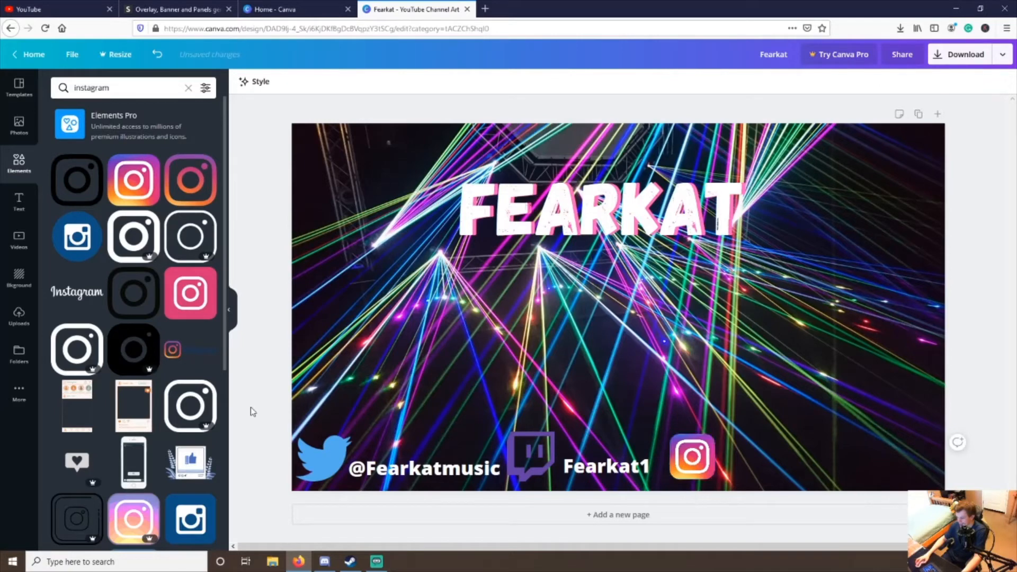
{"action": "right_click", "coordinate": [704, 458]}
{"action": "left_click", "coordinate": [715, 448]}
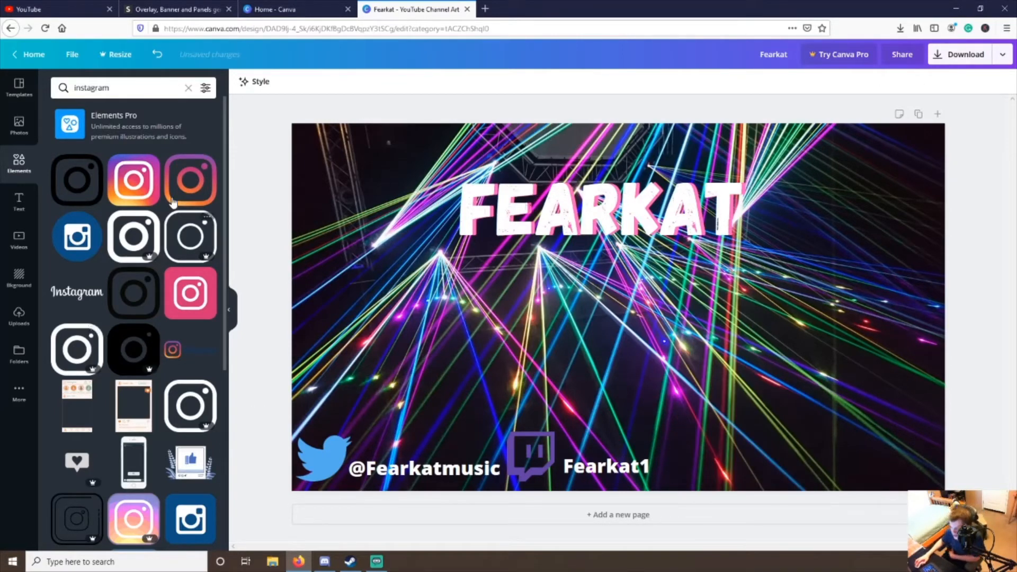
Step: Add the outlined gradient Instagram icon, shrink it to match the other icons and place it to the right of "Fearkat1"
{"action": "left_click", "coordinate": [190, 183]}
{"action": "left_click_drag", "start_coordinate": [608, 380], "coordinate": [698, 442]}
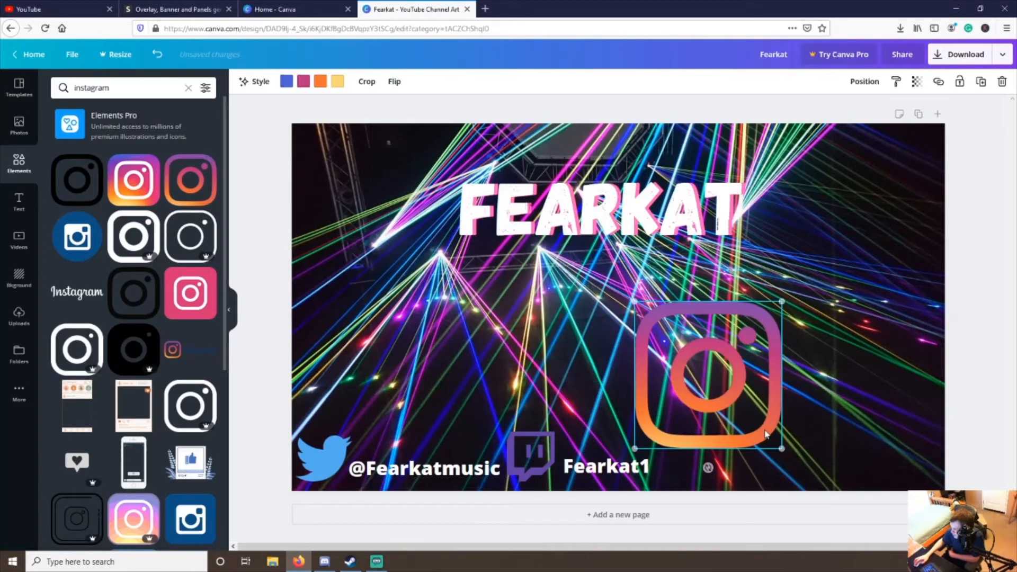
{"action": "left_click_drag", "start_coordinate": [783, 442], "coordinate": [693, 467]}
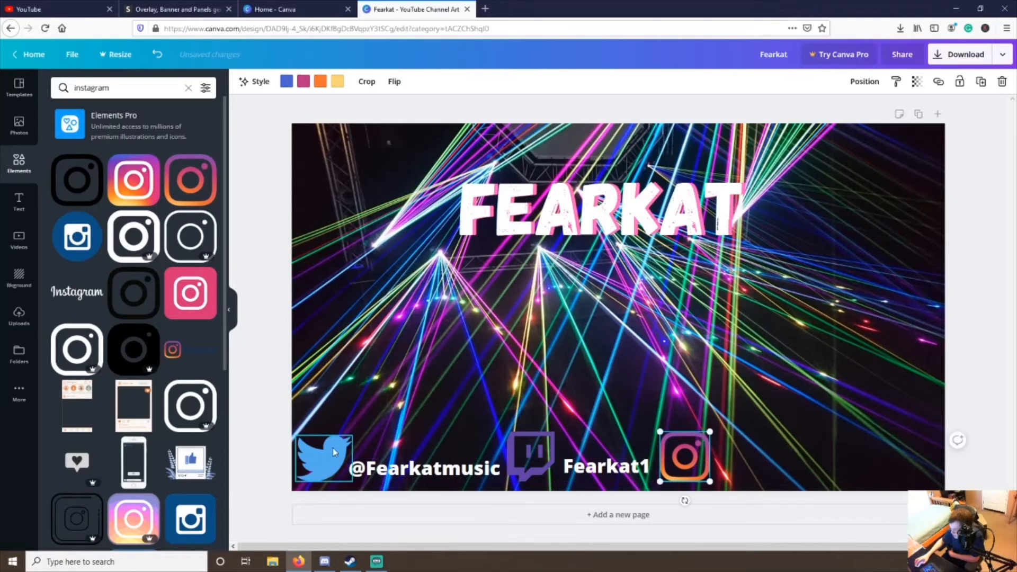
{"action": "left_click", "coordinate": [283, 435]}
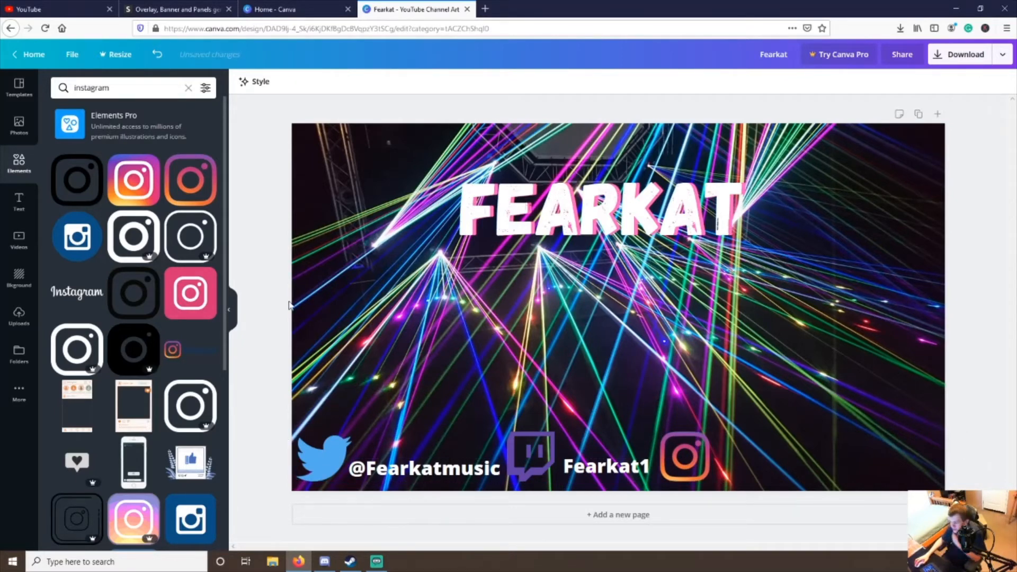
Step: Add a "Fearkat" heading text and place it directly to the right of the Instagram icon
{"action": "left_click", "coordinate": [19, 201]}
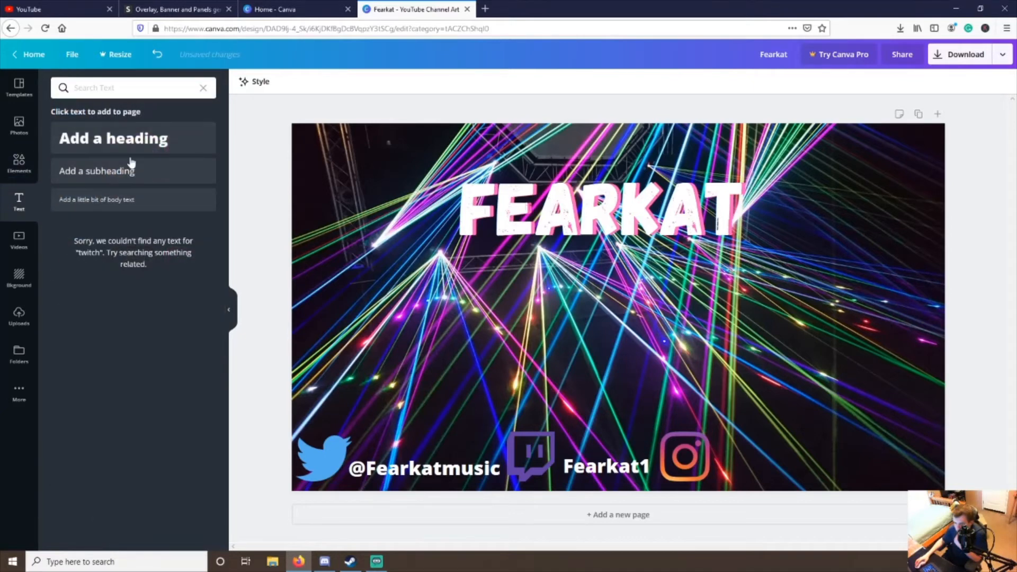
{"action": "left_click", "coordinate": [152, 141]}
{"action": "key", "text": "BackSpace"}
{"action": "type", "text": "F"}
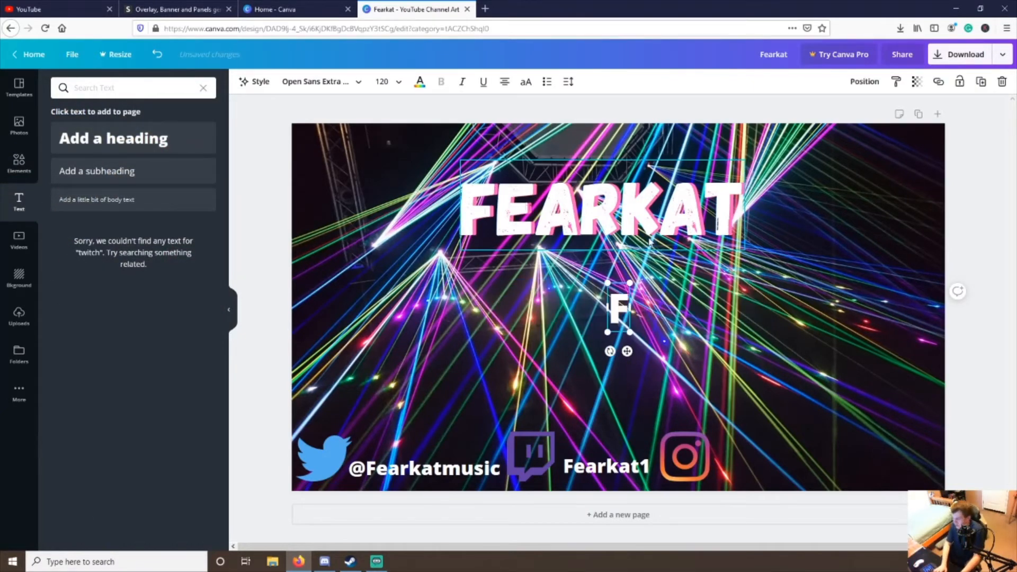
{"action": "type", "text": "earkat"}
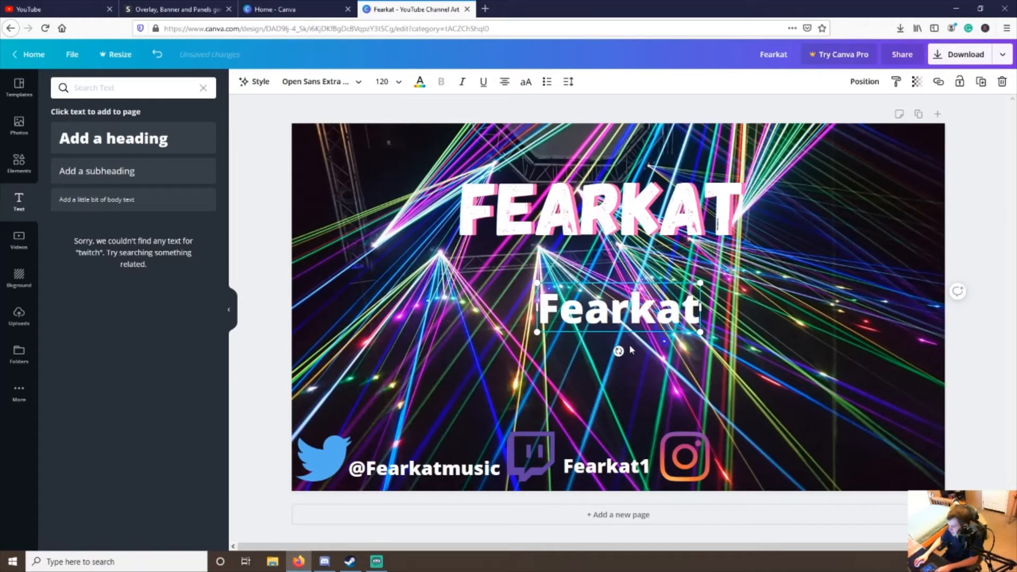
{"action": "left_click_drag", "start_coordinate": [659, 337], "coordinate": [821, 478]}
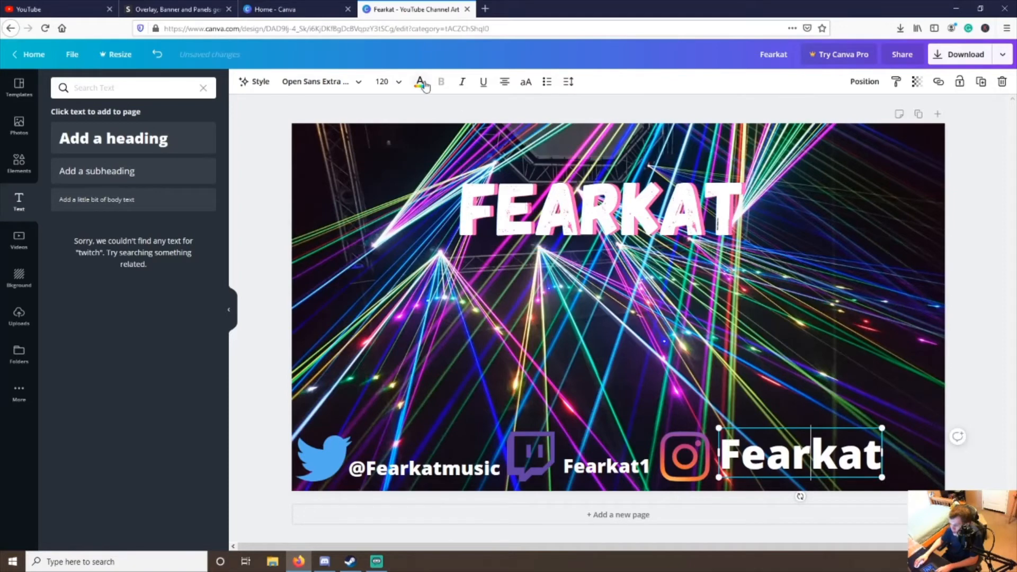
Step: Set the Instagram handle's font size to 56 and move it close beside the Instagram icon
{"action": "left_click", "coordinate": [382, 81]}
{"action": "left_click", "coordinate": [384, 208]}
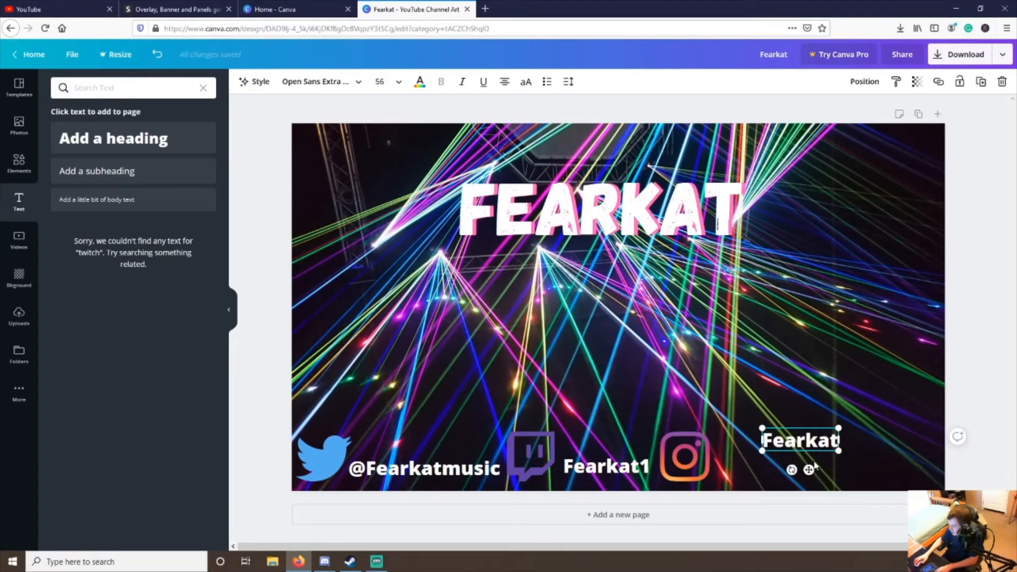
{"action": "left_click_drag", "start_coordinate": [810, 467], "coordinate": [770, 482]}
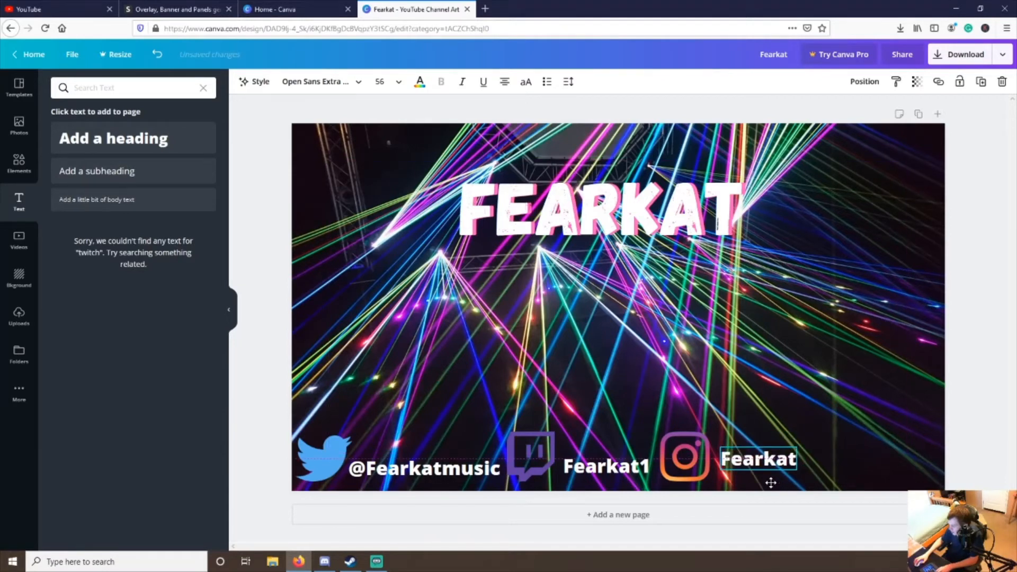
{"action": "left_click", "coordinate": [281, 432]}
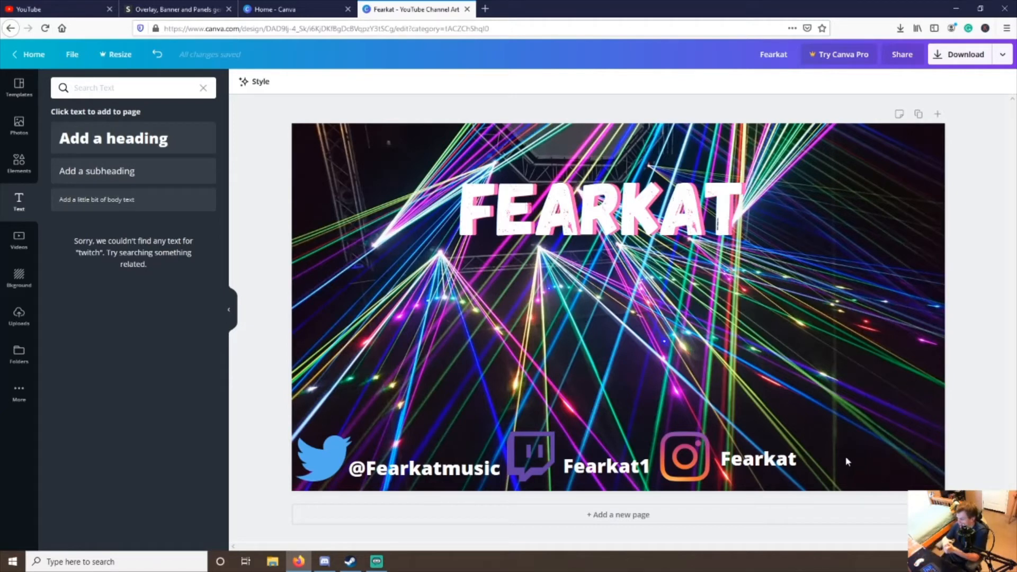
{"action": "left_click", "coordinate": [702, 473]}
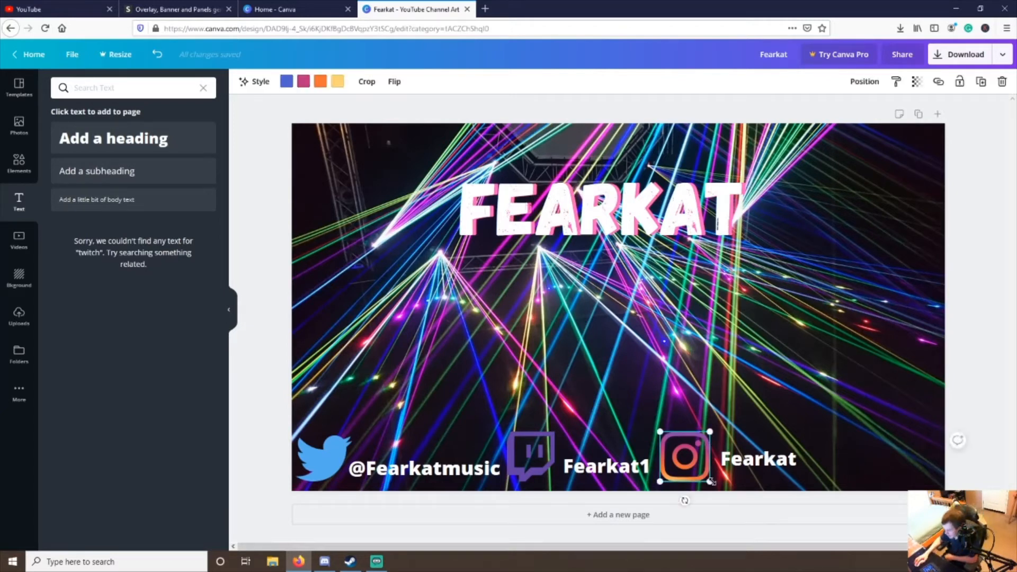
{"action": "left_click", "coordinate": [762, 459]}
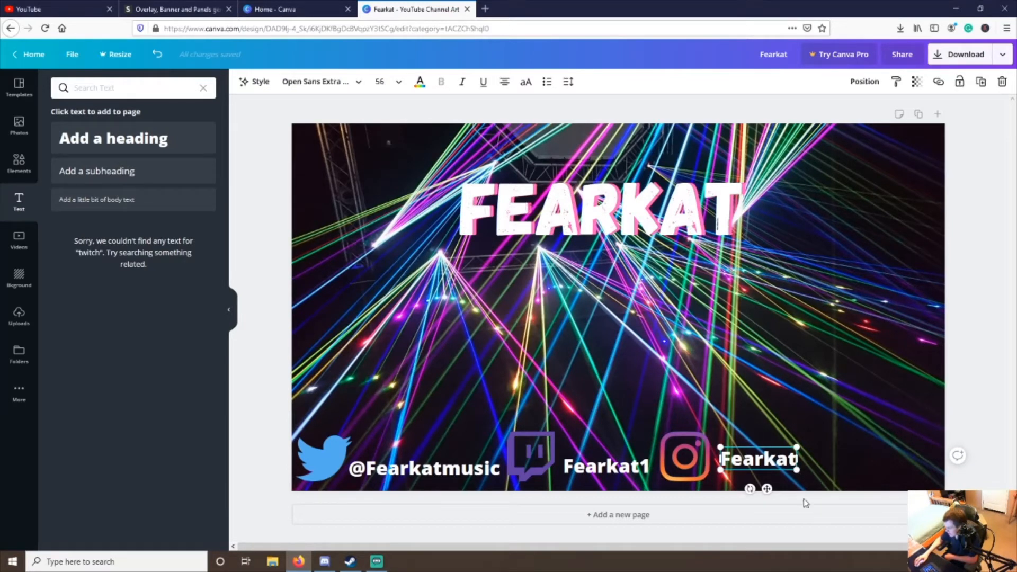
{"action": "left_click", "coordinate": [259, 396]}
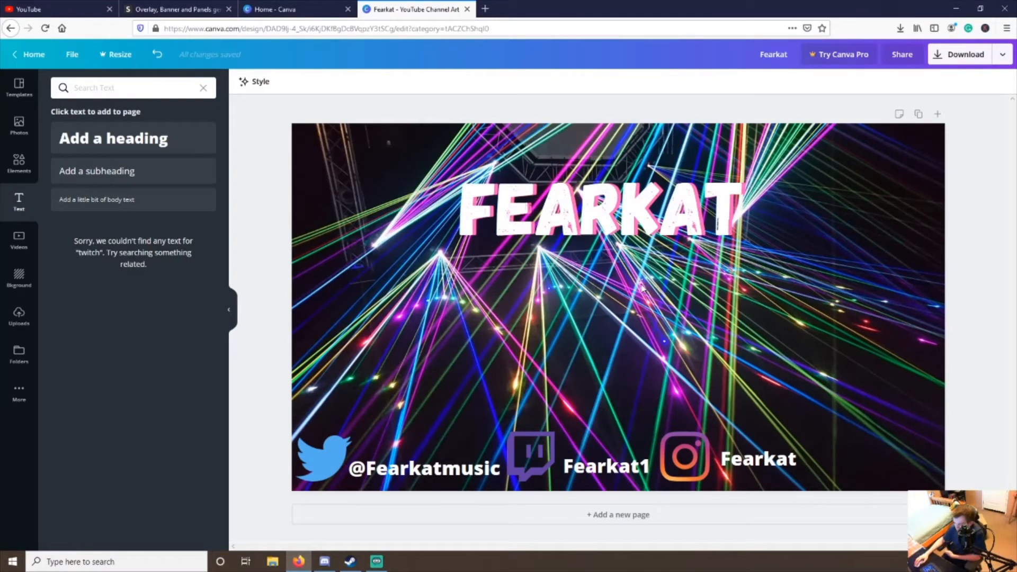
{"action": "left_click", "coordinate": [21, 238]}
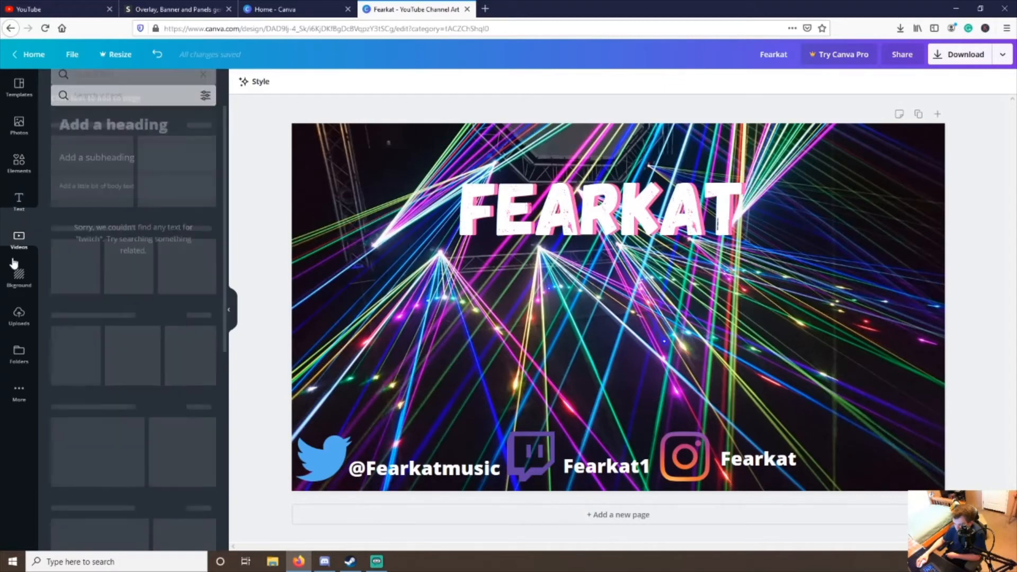
{"action": "left_click", "coordinate": [16, 283]}
{"action": "left_click", "coordinate": [19, 313]}
{"action": "left_click", "coordinate": [19, 238]}
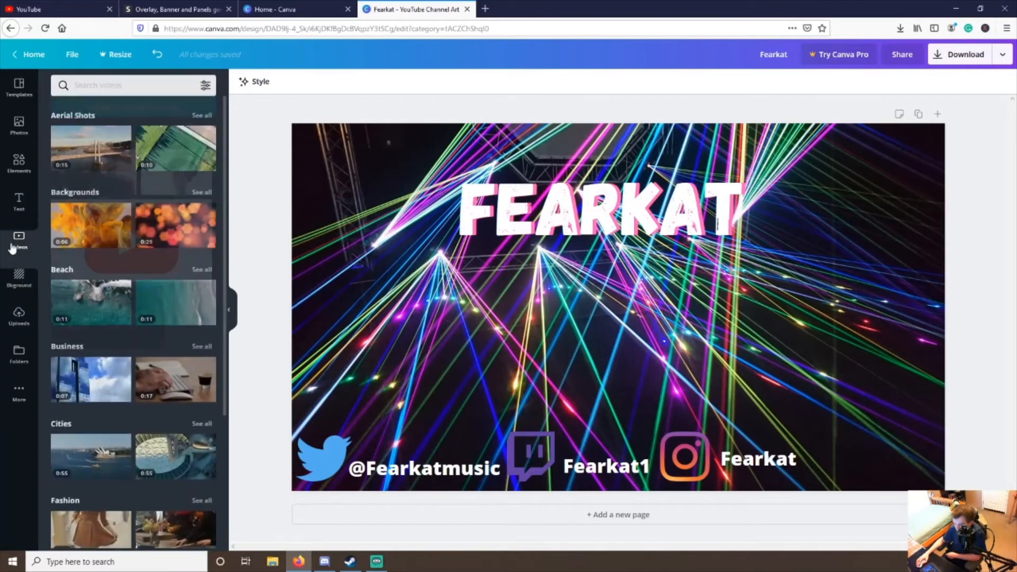
Step: Try the uploaded black cat photo on the left half of the banner and delete it
{"action": "left_click", "coordinate": [12, 321]}
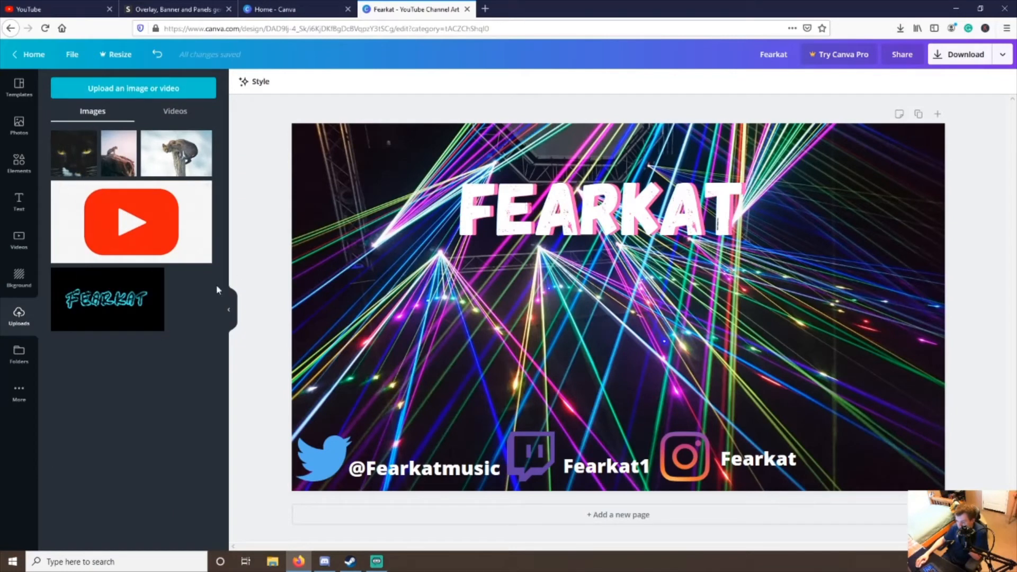
{"action": "left_click", "coordinate": [85, 163]}
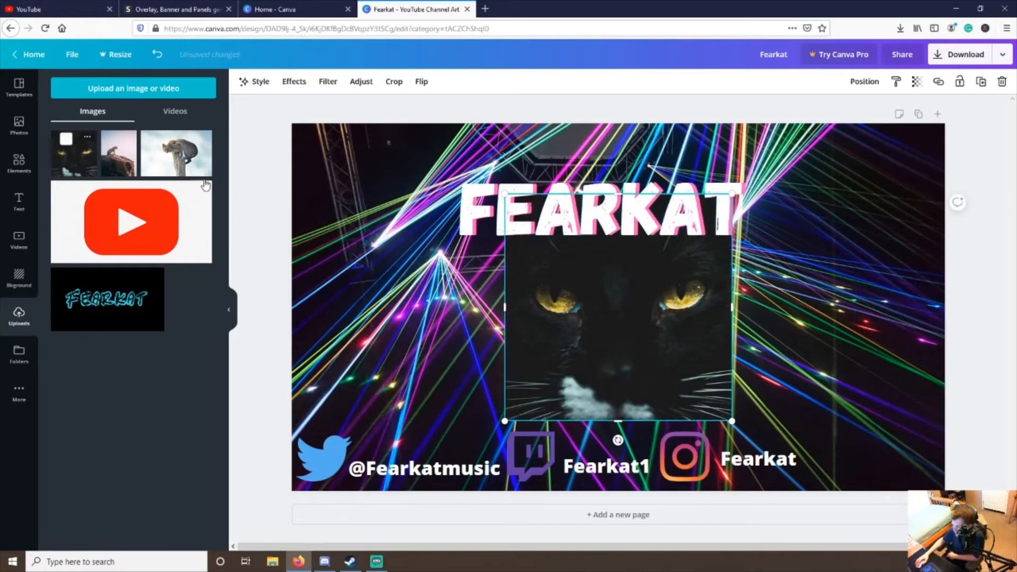
{"action": "left_click_drag", "start_coordinate": [673, 324], "coordinate": [503, 331]}
{"action": "right_click", "coordinate": [468, 320]}
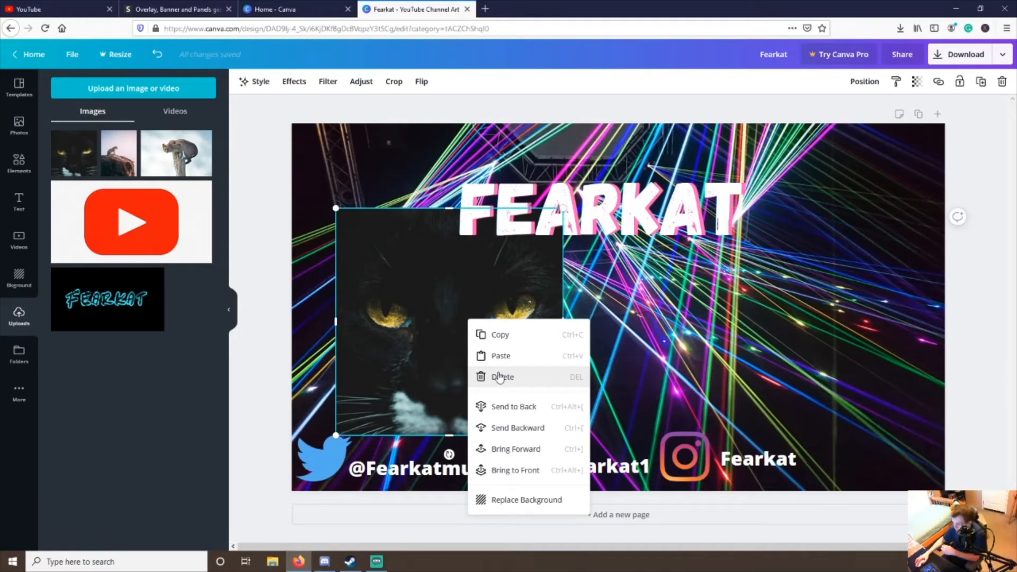
{"action": "left_click", "coordinate": [508, 380]}
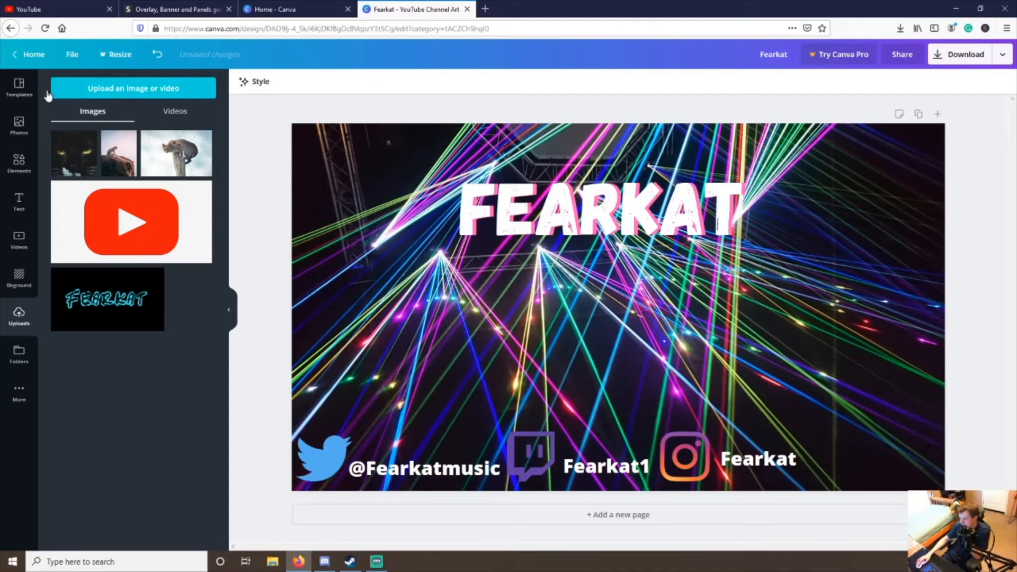
{"action": "left_click", "coordinate": [158, 90]}
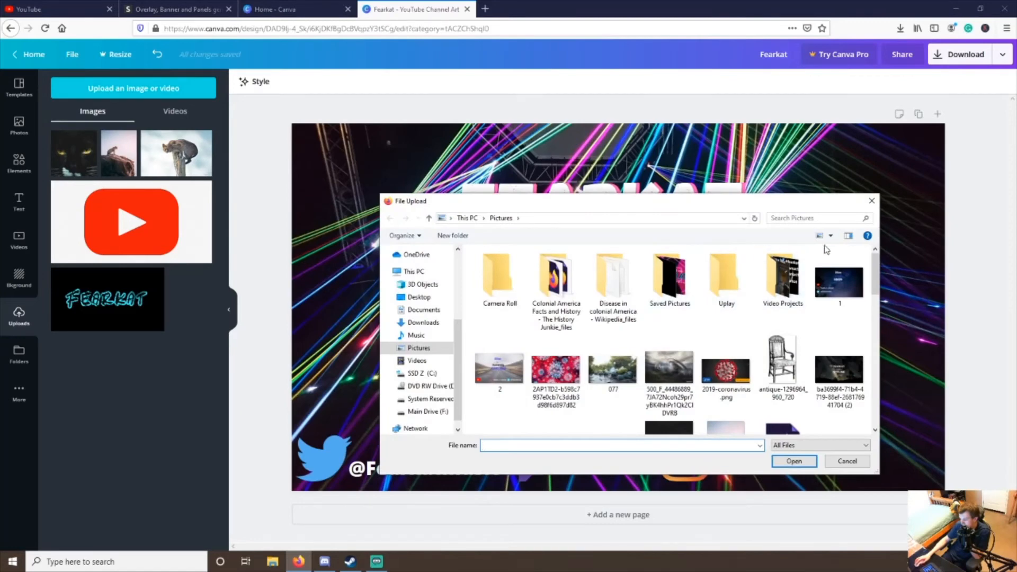
{"action": "left_click", "coordinate": [871, 200]}
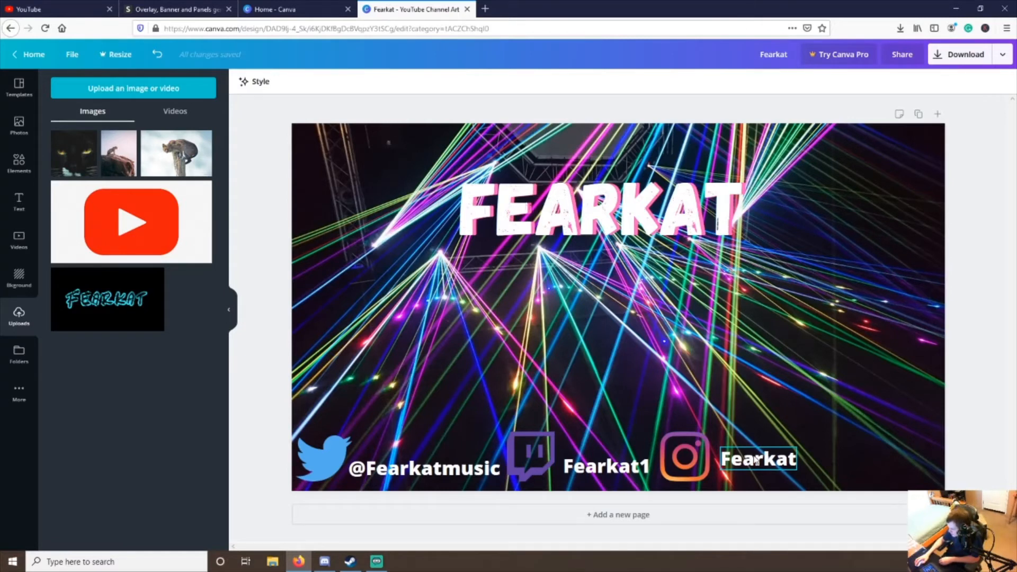
Step: Shift the Instagram handle "Fearkat" and its icon further right, with the handle at font size 80
{"action": "left_click_drag", "start_coordinate": [757, 459], "coordinate": [838, 454]}
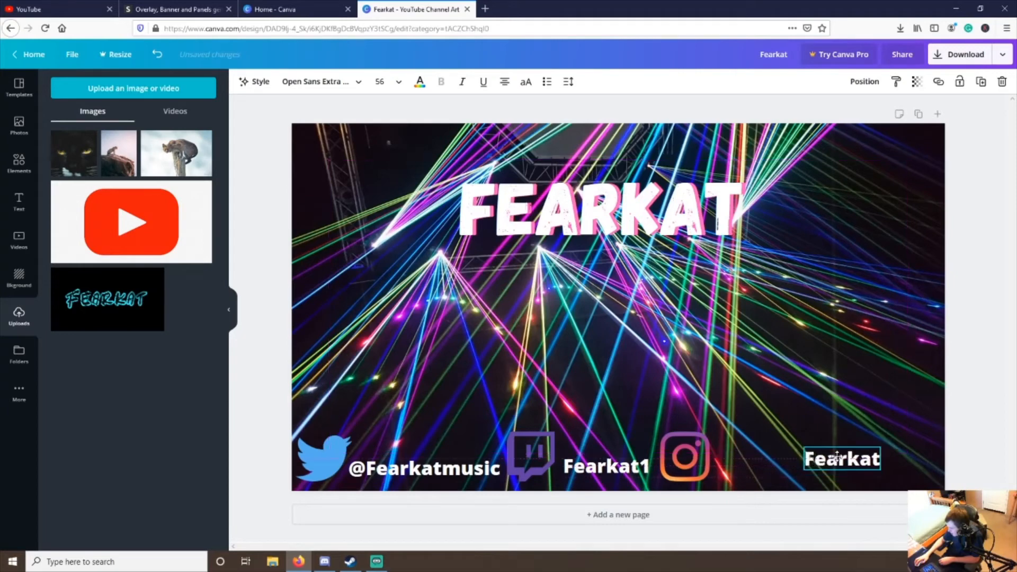
{"action": "left_click", "coordinate": [397, 81]}
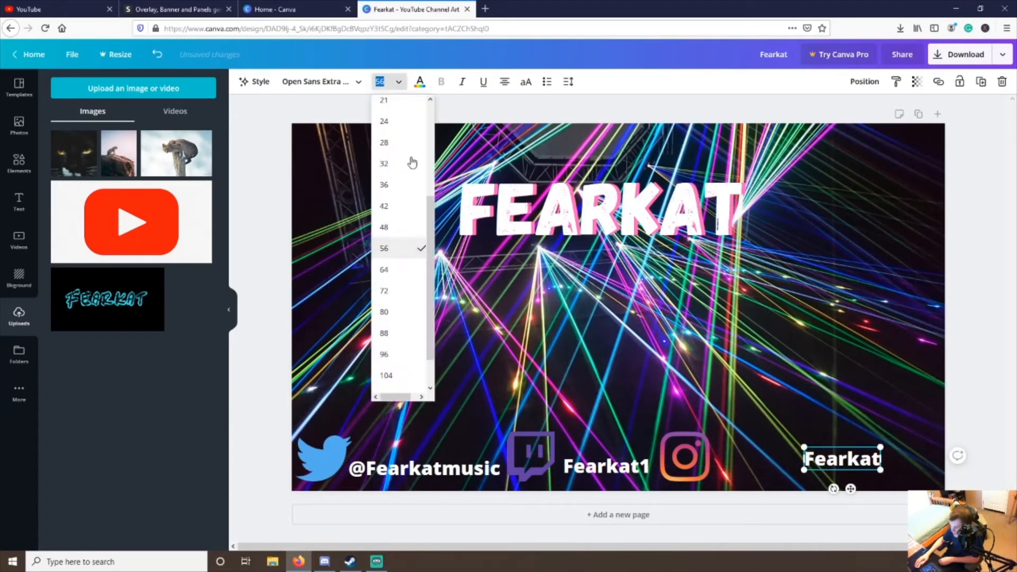
{"action": "left_click", "coordinate": [458, 333]}
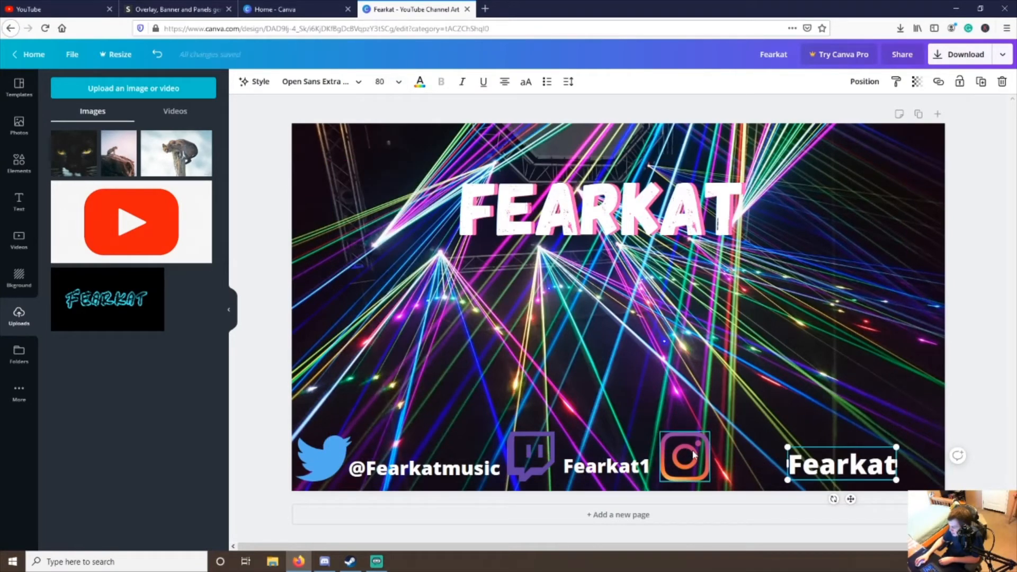
{"action": "left_click_drag", "start_coordinate": [691, 456], "coordinate": [762, 454]}
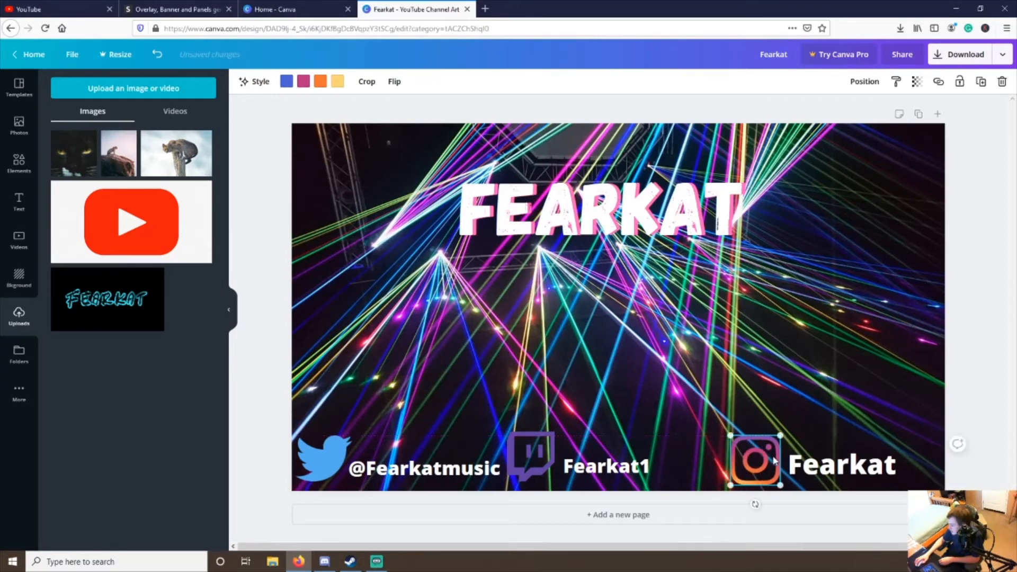
Step: Set "Fearkat1" to font size 80 and shift it with the Twitch logo right, up to the Instagram icon
{"action": "left_click", "coordinate": [641, 468]}
{"action": "left_click", "coordinate": [384, 81]}
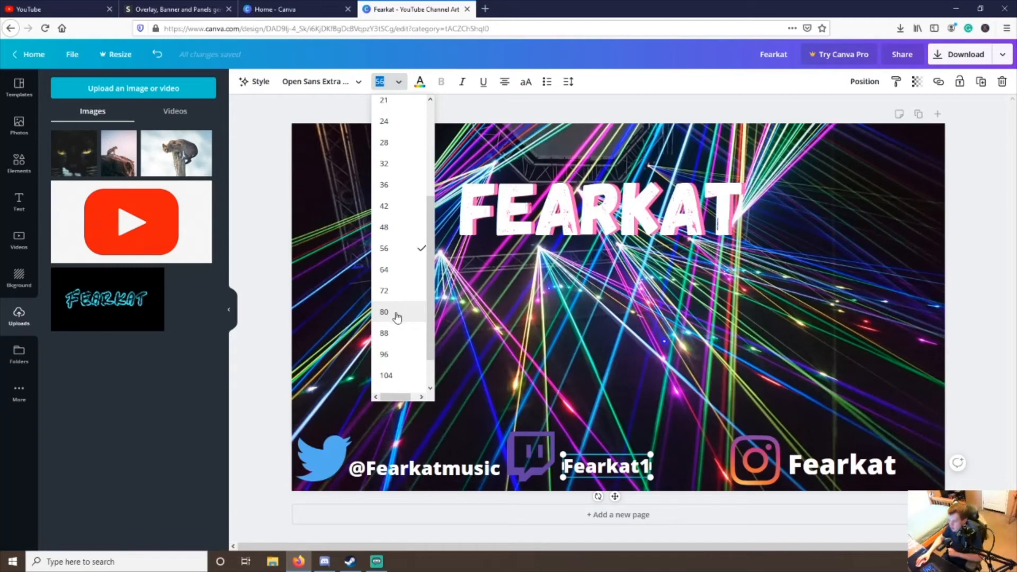
{"action": "left_click", "coordinate": [397, 314]}
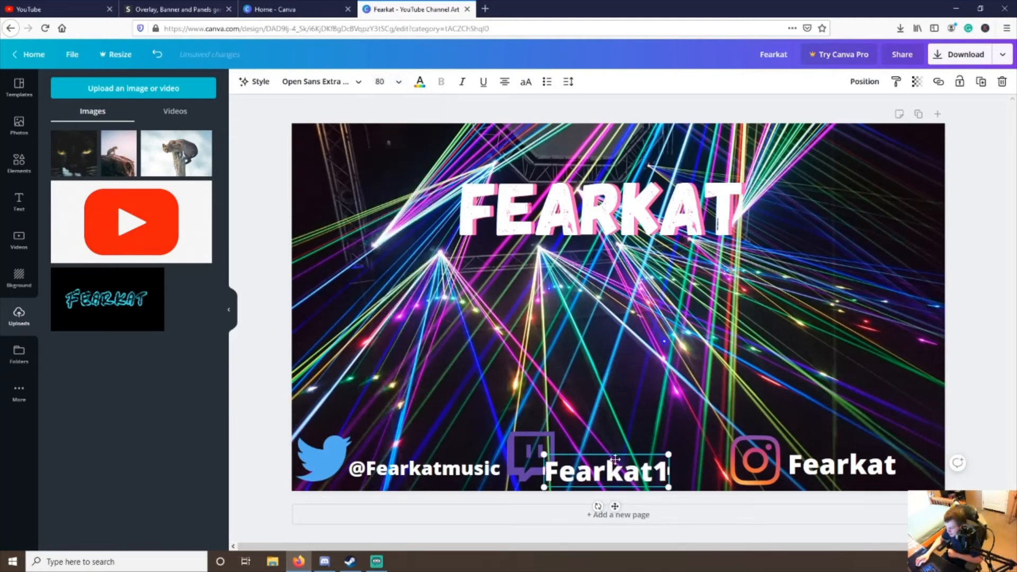
{"action": "left_click_drag", "start_coordinate": [614, 458], "coordinate": [658, 454]}
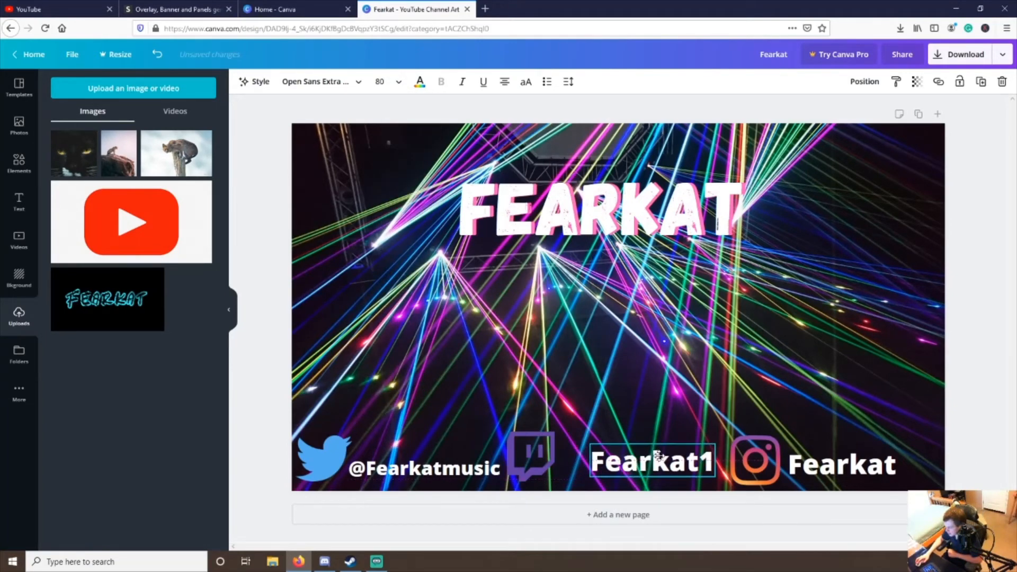
{"action": "left_click_drag", "start_coordinate": [532, 464], "coordinate": [562, 463]}
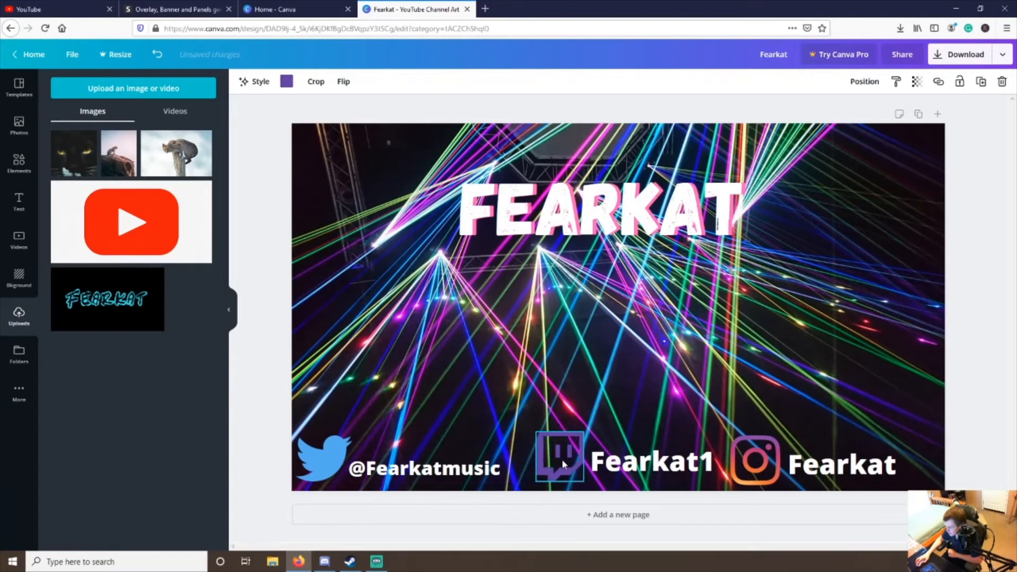
{"action": "left_click", "coordinate": [393, 467]}
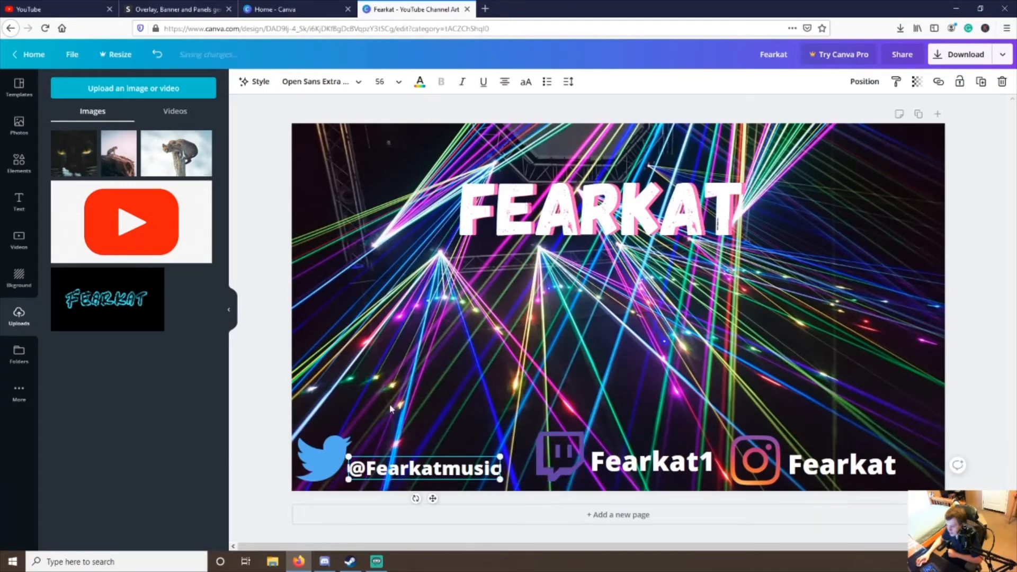
{"action": "left_click", "coordinate": [398, 83]}
{"action": "left_click", "coordinate": [400, 313]}
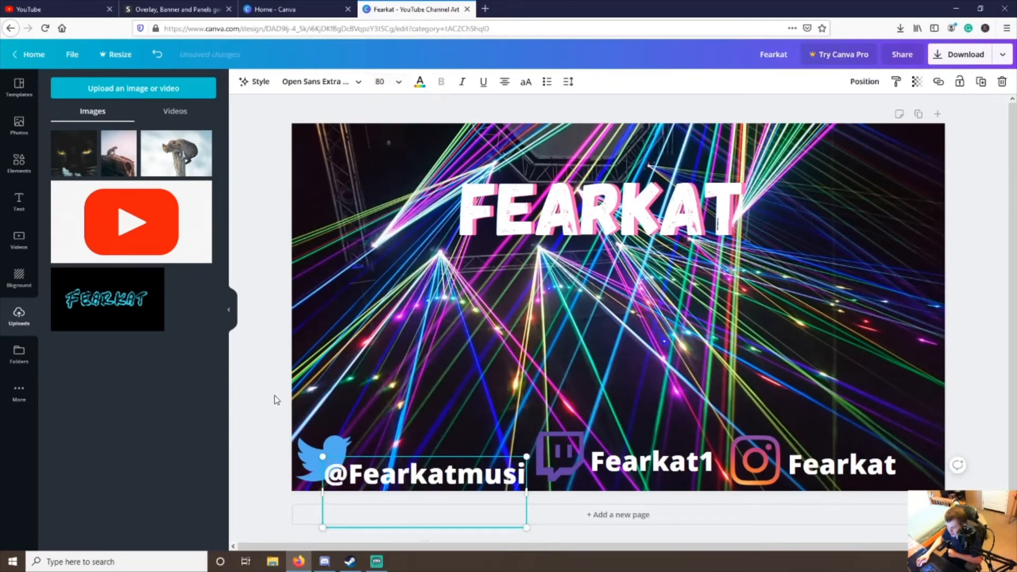
{"action": "left_click_drag", "start_coordinate": [476, 468], "coordinate": [472, 452]}
{"action": "left_click", "coordinate": [521, 464]}
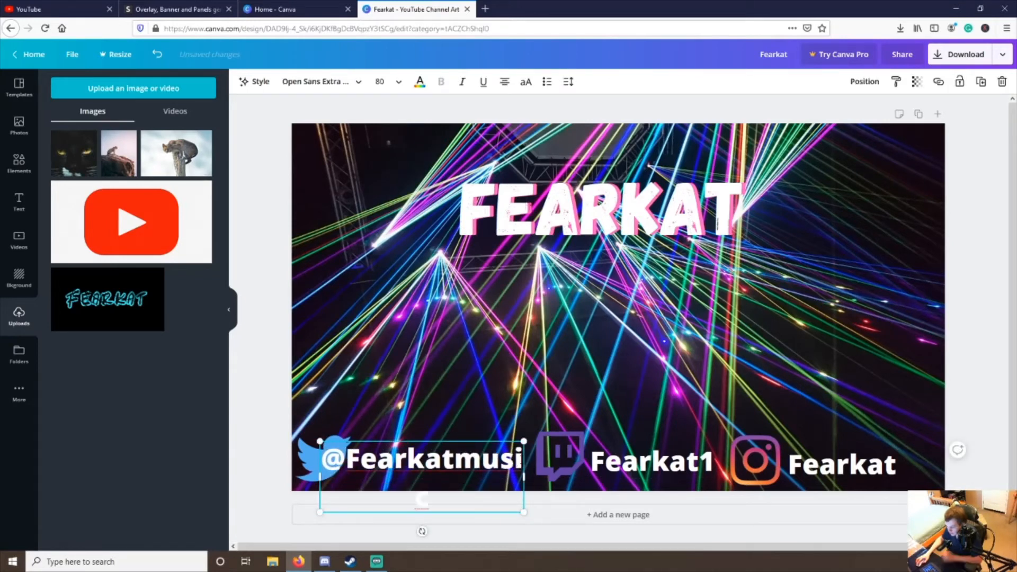
{"action": "type", "text": "c"}
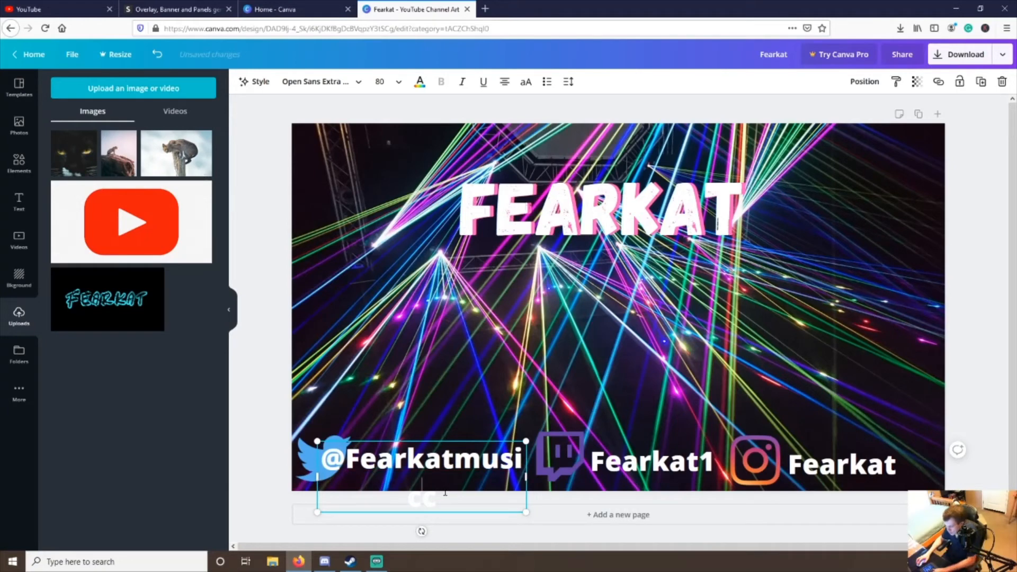
{"action": "key", "text": "BackSpace"}
{"action": "key", "text": "BackSpace"}
{"action": "key", "text": "BackSpace"}
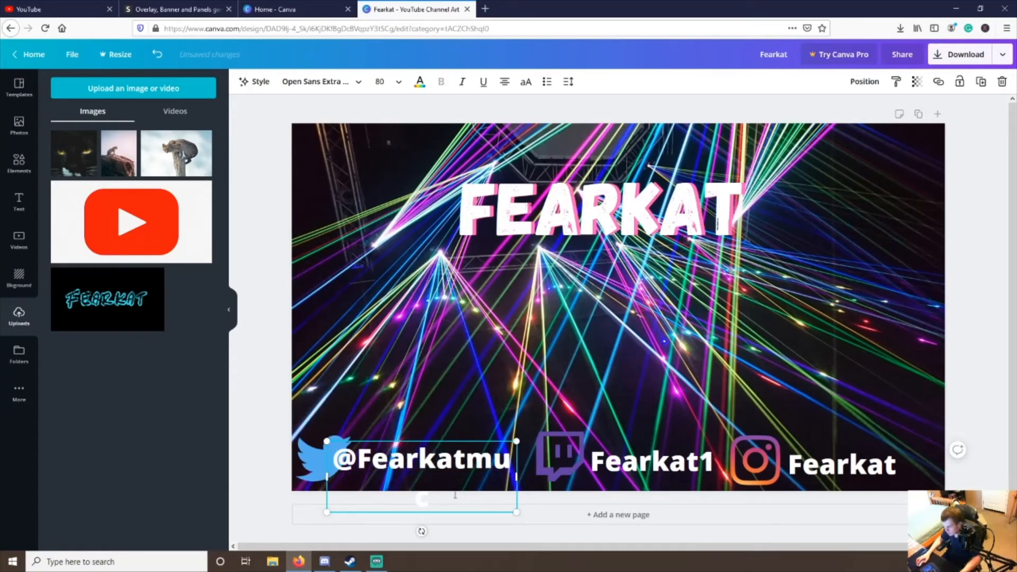
{"action": "key", "text": "BackSpace"}
{"action": "type", "text": "s"}
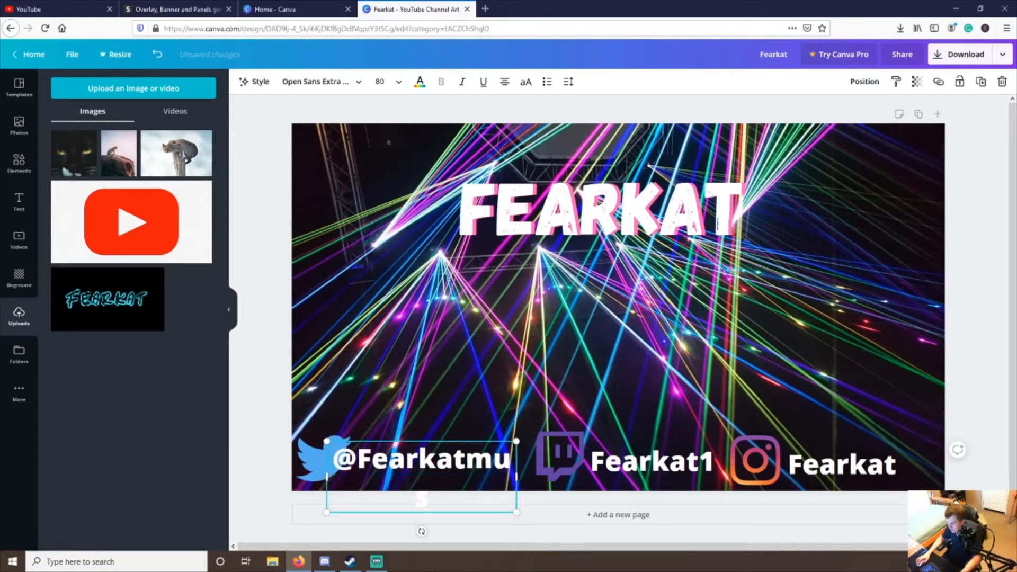
{"action": "key", "text": "BackSpace"}
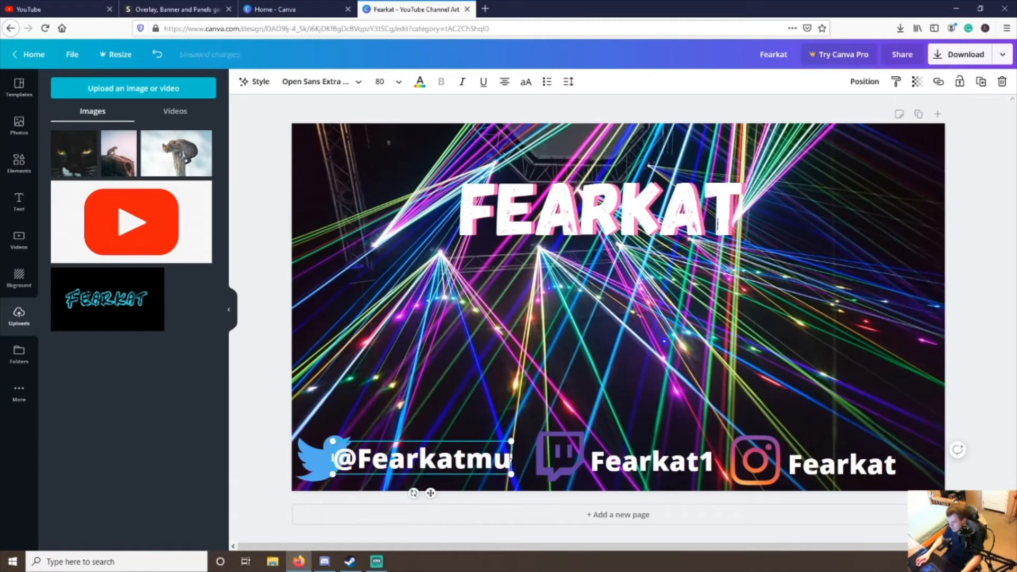
{"action": "type", "text": "s"}
{"action": "key", "text": "BackSpace"}
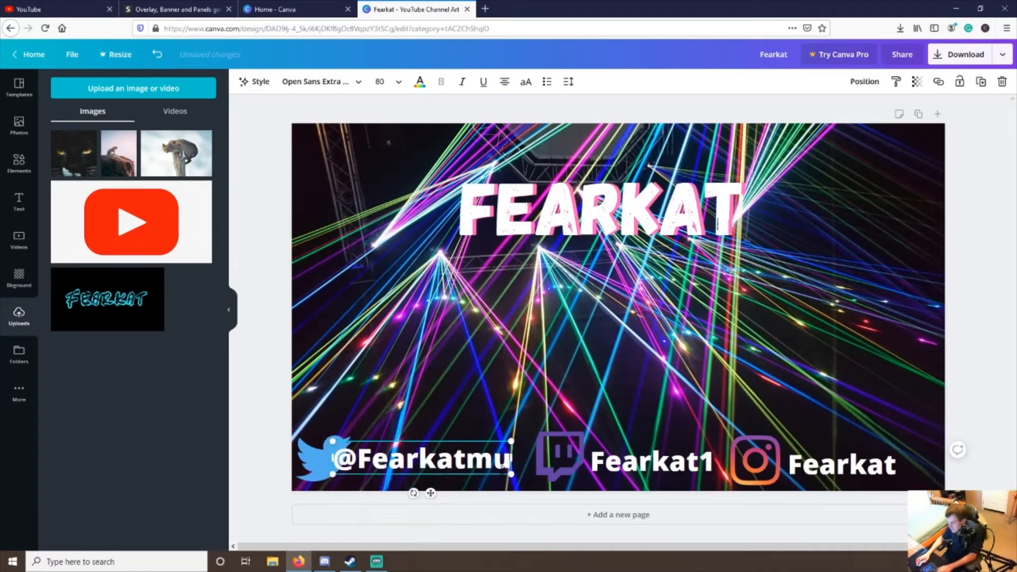
{"action": "right_click", "coordinate": [497, 463]}
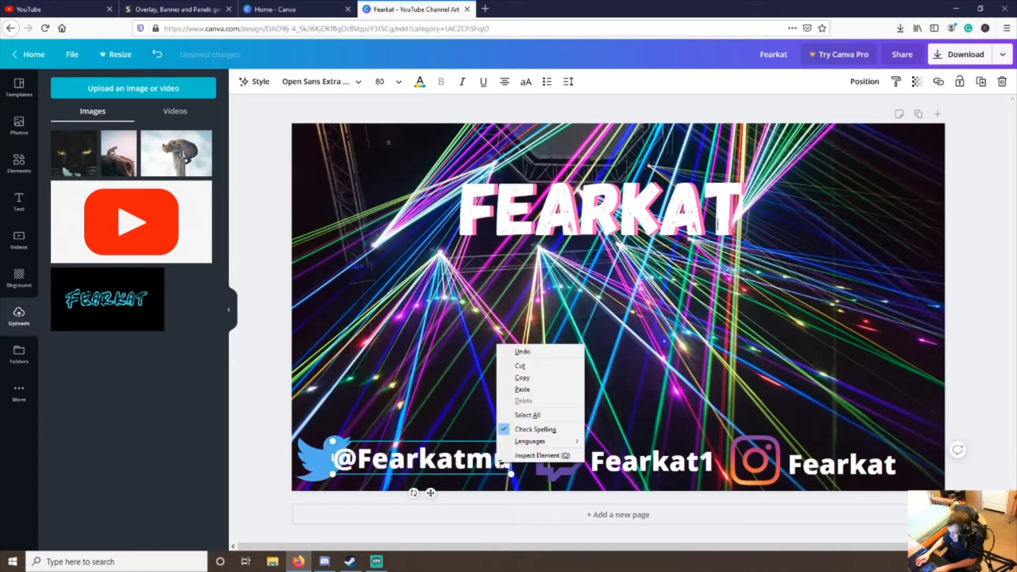
{"action": "left_click", "coordinate": [459, 436]}
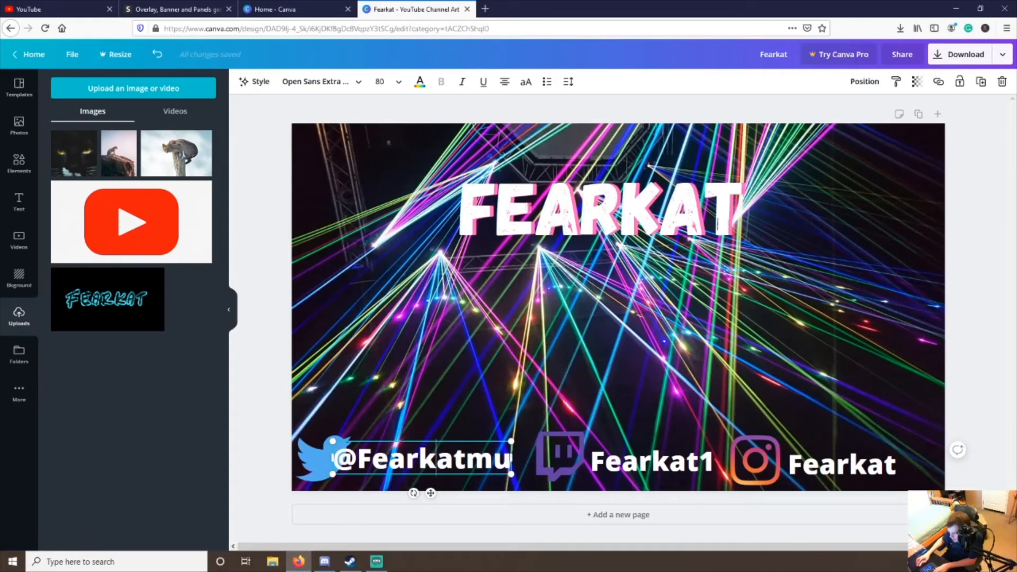
{"action": "left_click", "coordinate": [394, 85]}
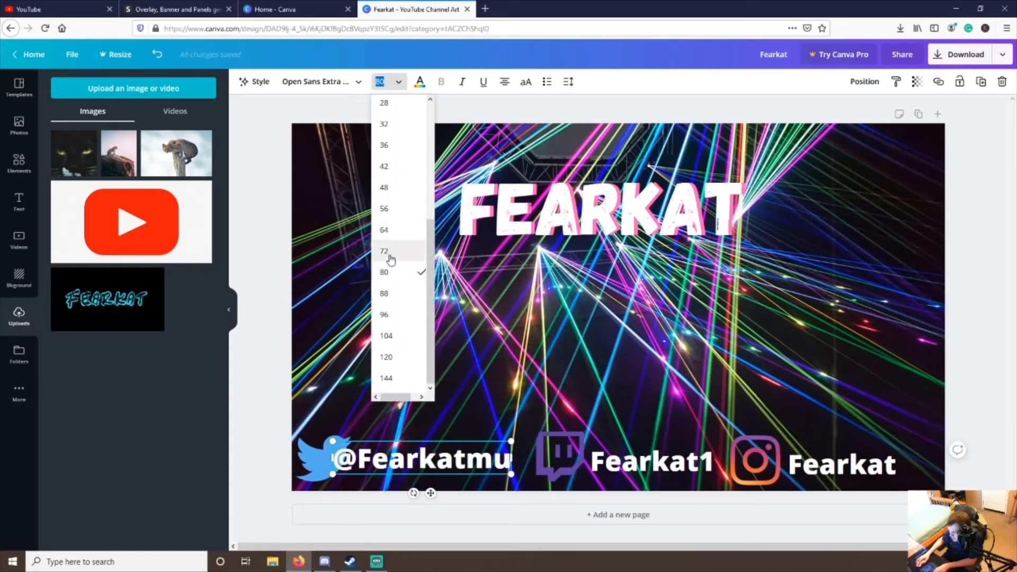
{"action": "left_click", "coordinate": [393, 252]}
{"action": "right_click", "coordinate": [490, 458]}
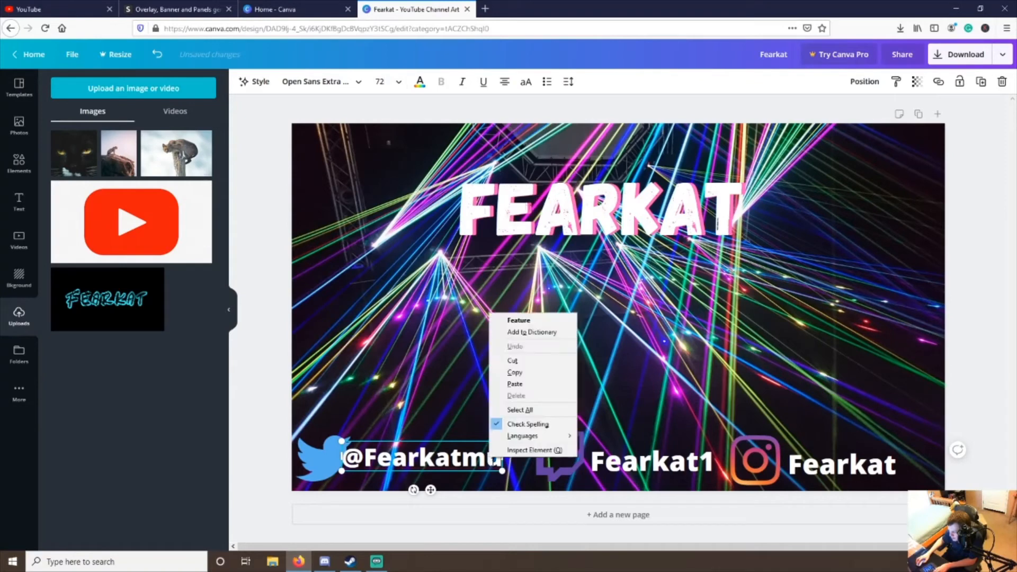
{"action": "right_click", "coordinate": [412, 444]}
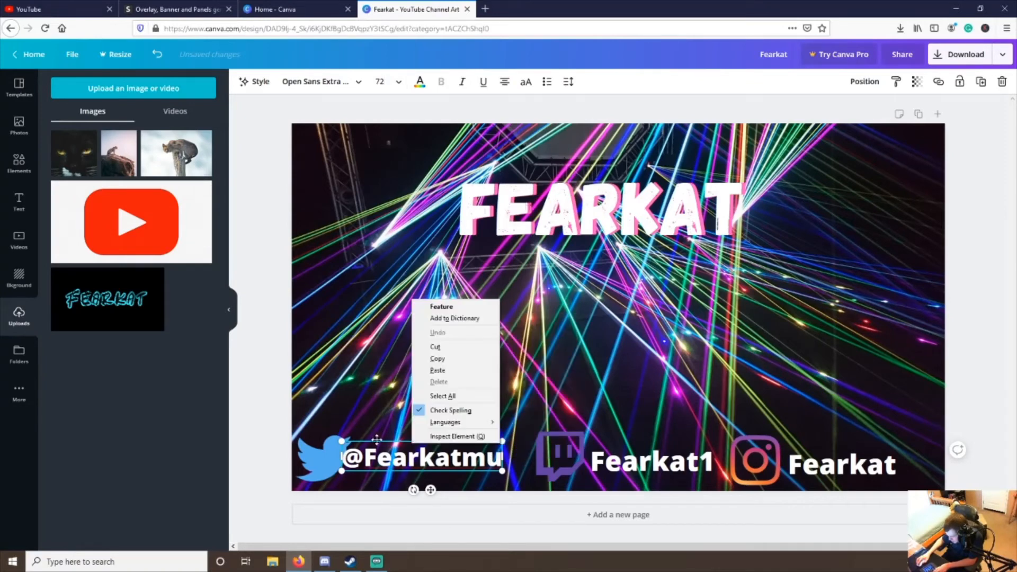
{"action": "left_click", "coordinate": [278, 422]}
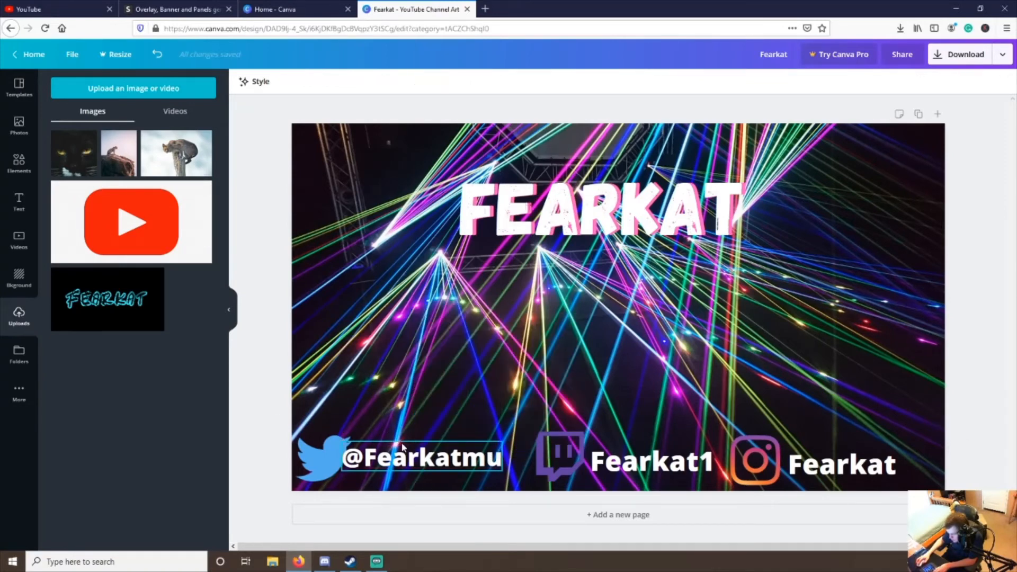
{"action": "left_click", "coordinate": [403, 448]}
{"action": "right_click", "coordinate": [410, 449]}
{"action": "left_click", "coordinate": [443, 439]}
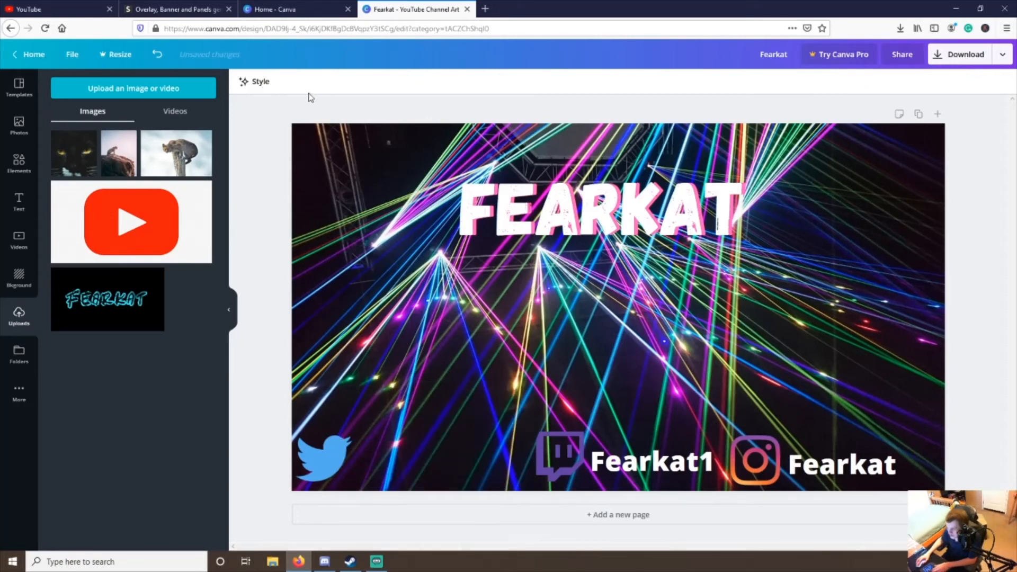
{"action": "left_click", "coordinate": [19, 201]}
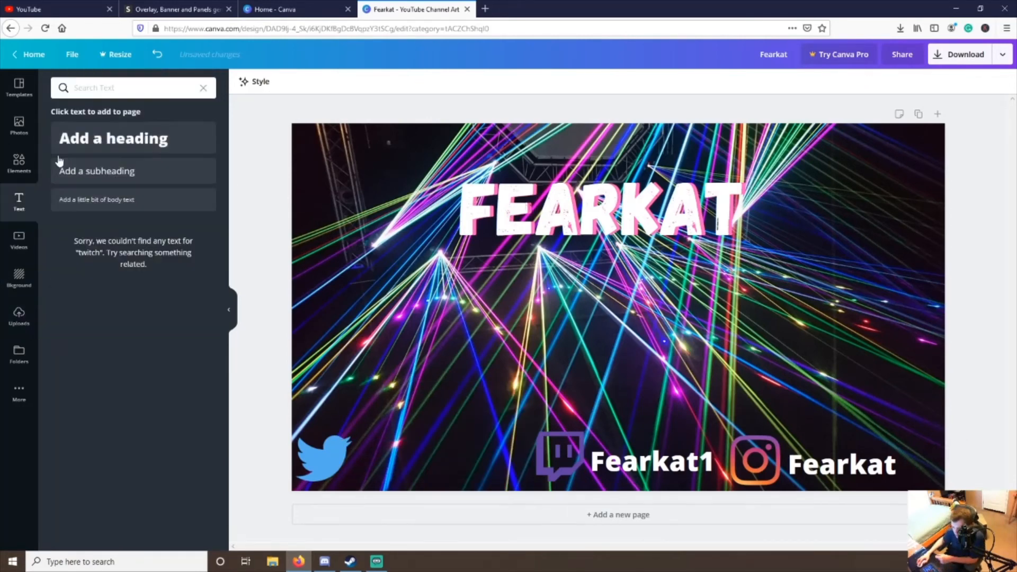
{"action": "left_click", "coordinate": [97, 137]}
{"action": "key", "text": "BackSpace"}
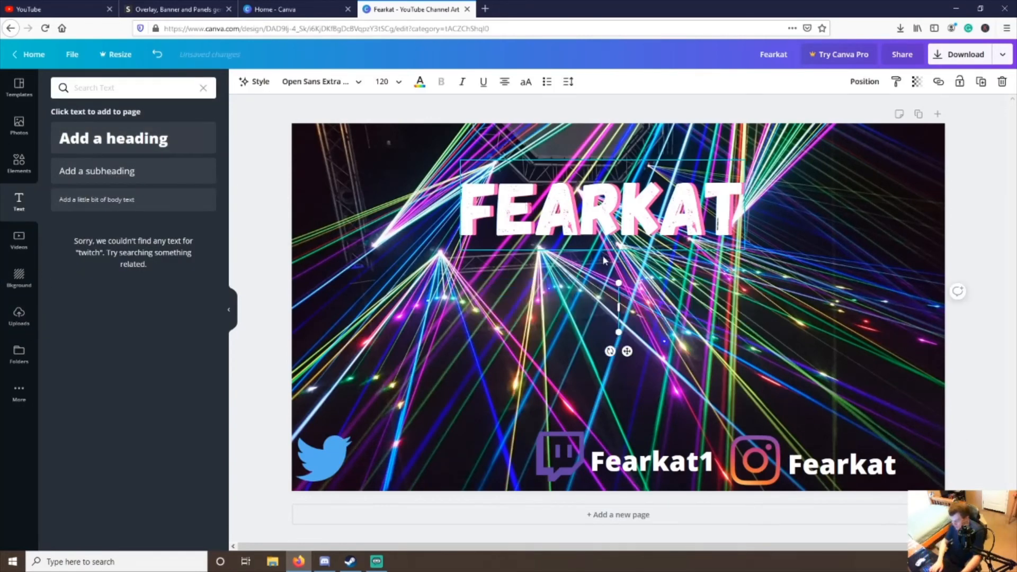
{"action": "type", "text": "@fear"}
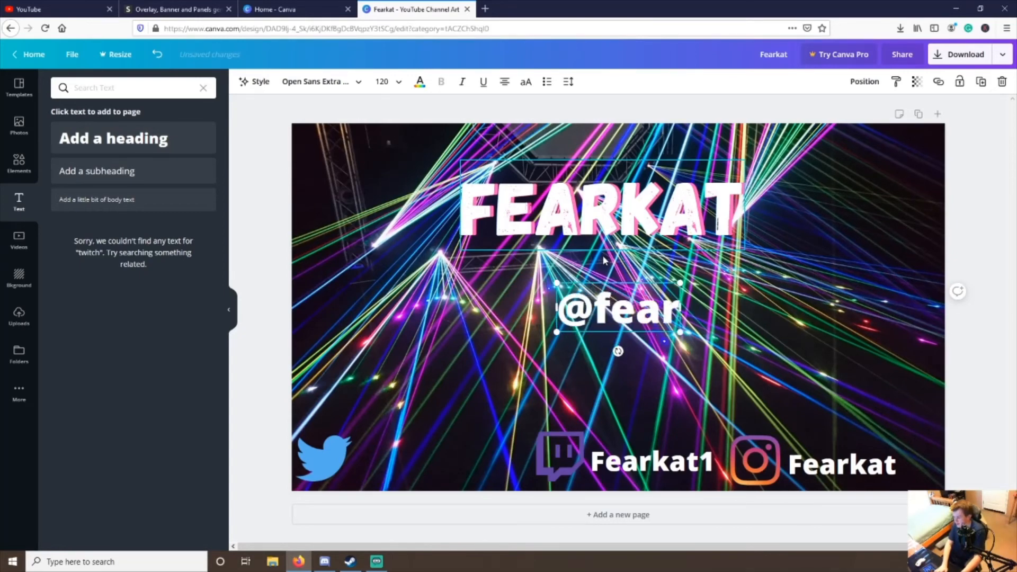
{"action": "key", "text": "BackSpace"}
{"action": "key", "text": "BackSpace"}
{"action": "key", "text": "BackSpace"}
{"action": "key", "text": "BackSpace"}
{"action": "type", "text": "Fearkatmusic"}
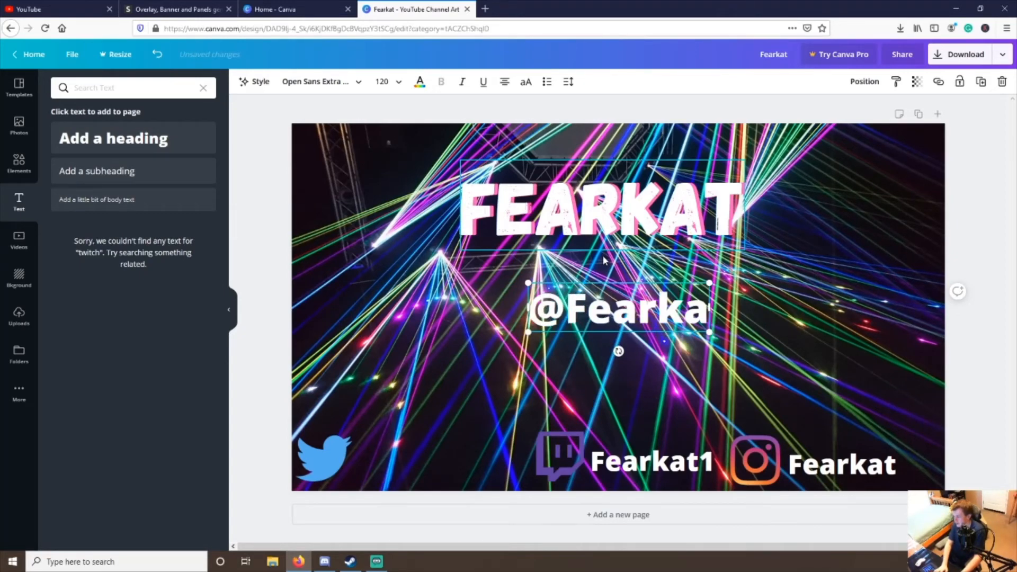
{"action": "left_click", "coordinate": [382, 82]}
{"action": "left_click", "coordinate": [387, 252]}
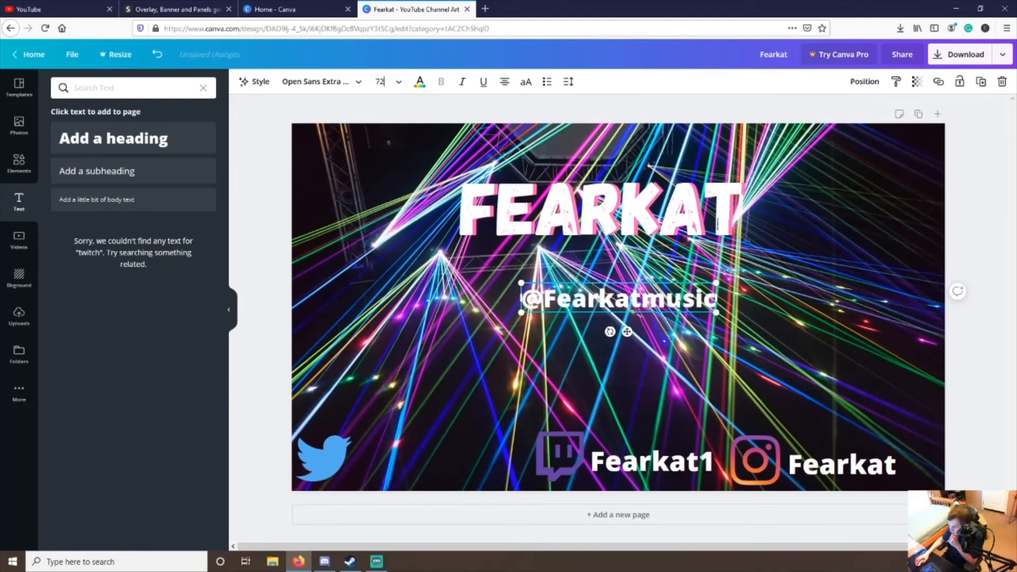
{"action": "left_click_drag", "start_coordinate": [629, 328], "coordinate": [454, 490]}
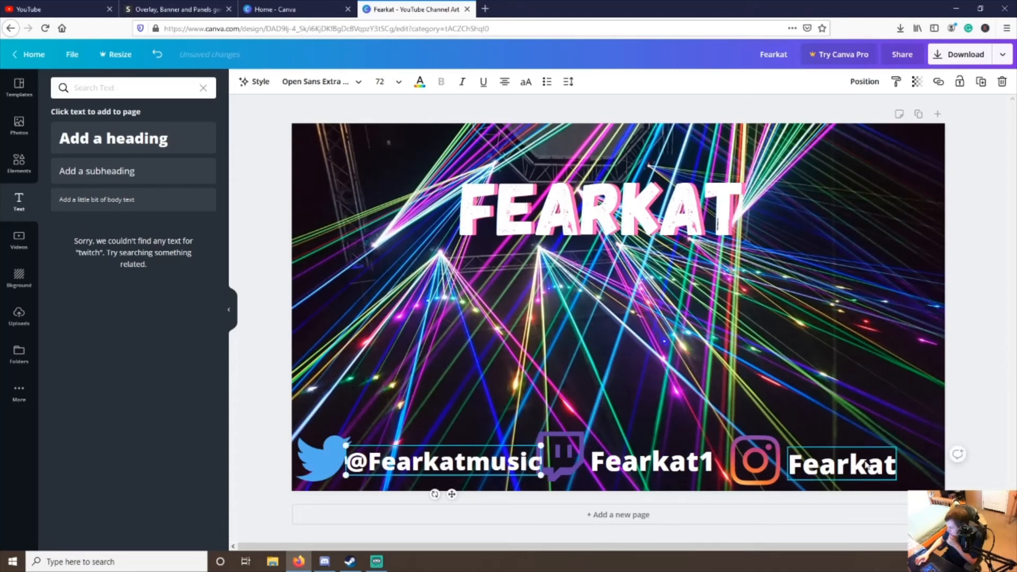
Step: Shift the Instagram handle "Fearkat" and the Instagram icon slightly further right
{"action": "left_click", "coordinate": [868, 460]}
{"action": "left_click_drag", "start_coordinate": [869, 459], "coordinate": [891, 464]}
{"action": "left_click_drag", "start_coordinate": [772, 472], "coordinate": [791, 467]}
Step: Shift "Fearkat1" and the Twitch logo slightly right, clear of the Twitter handle
{"action": "left_click_drag", "start_coordinate": [708, 468], "coordinate": [687, 473]}
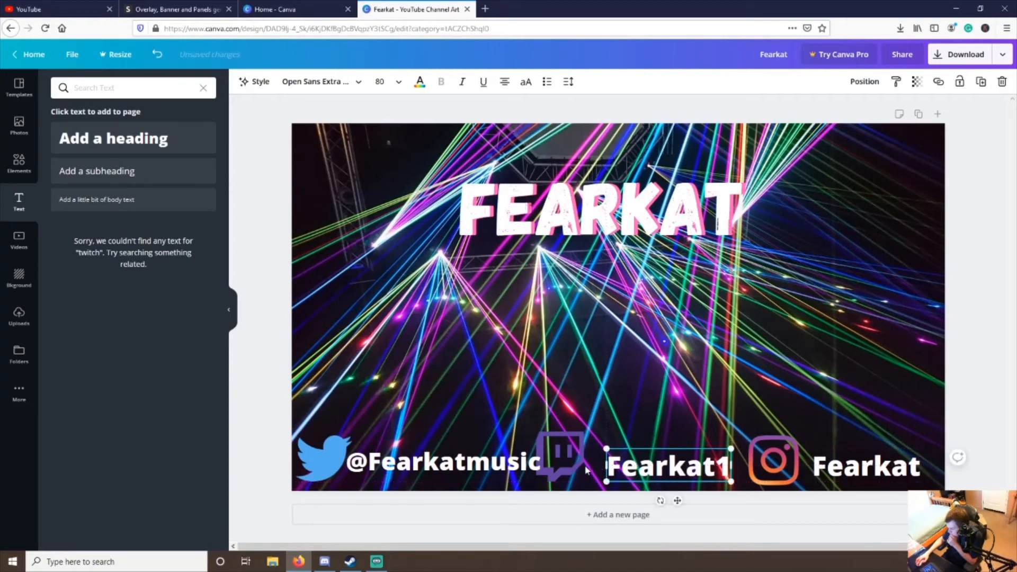
{"action": "left_click_drag", "start_coordinate": [576, 464], "coordinate": [594, 465]}
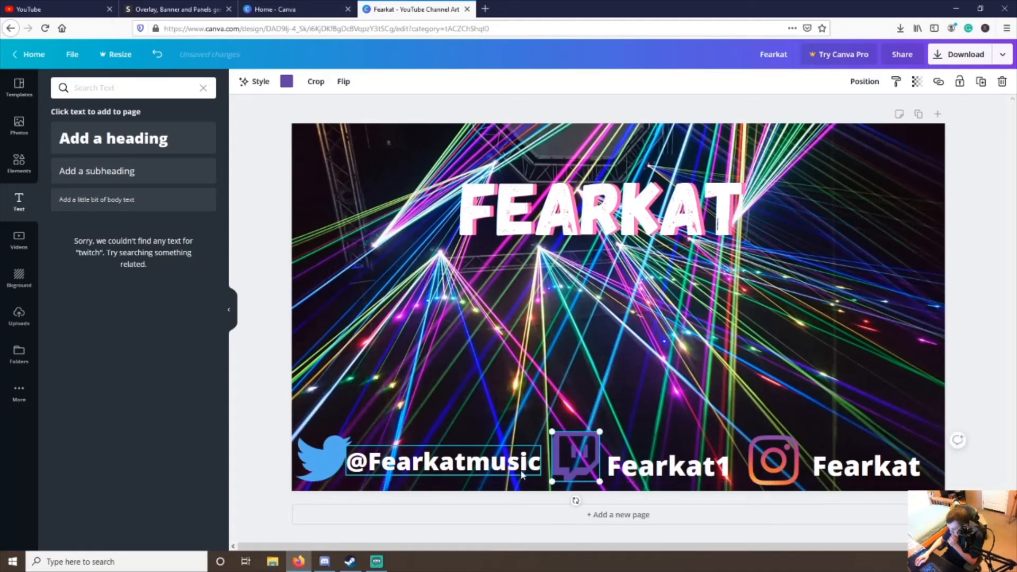
{"action": "left_click", "coordinate": [261, 464]}
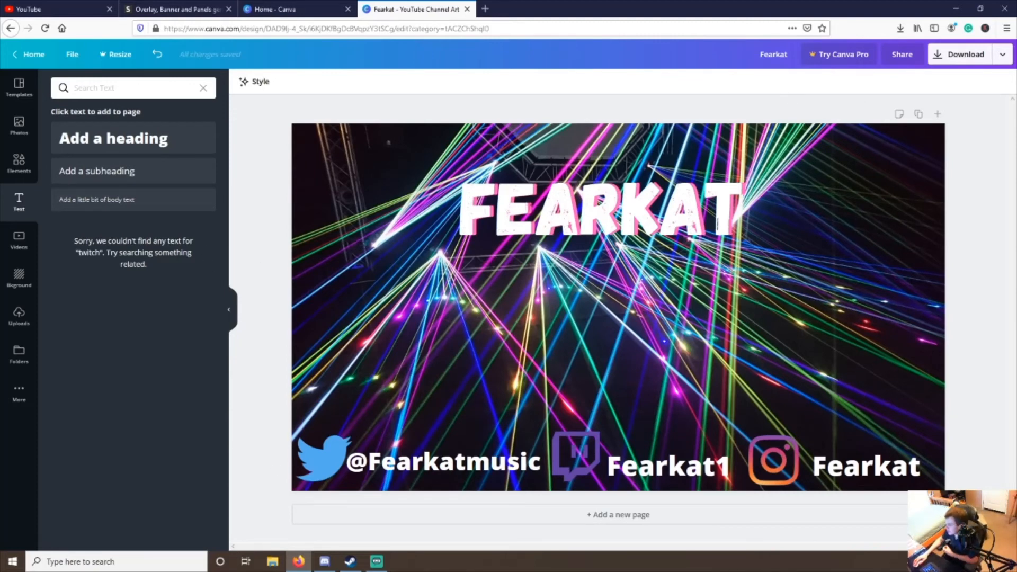
Step: Download the banner as a PNG and dismiss the Canva Pro trial offer
{"action": "left_click", "coordinate": [939, 58]}
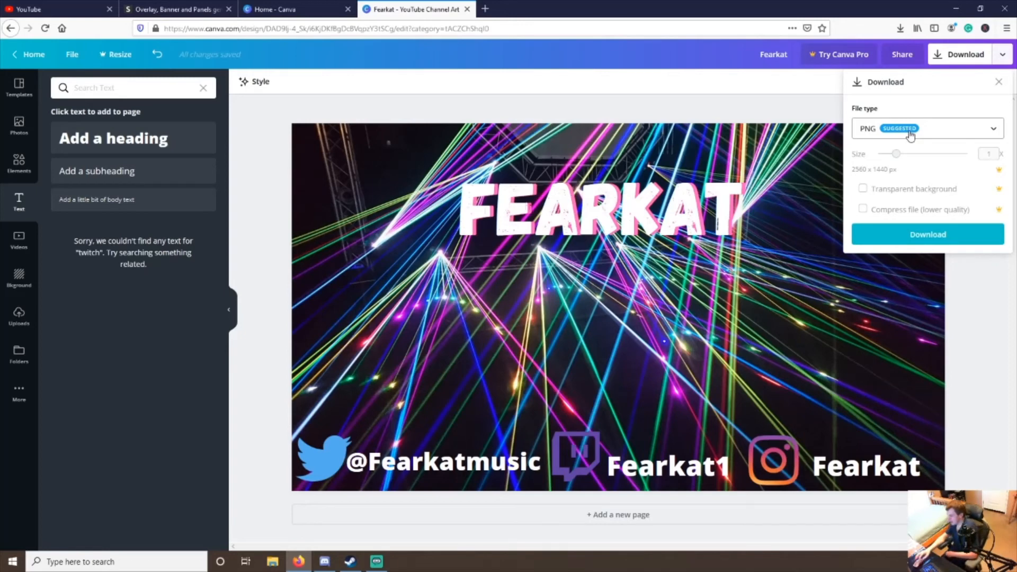
{"action": "left_click", "coordinate": [921, 236]}
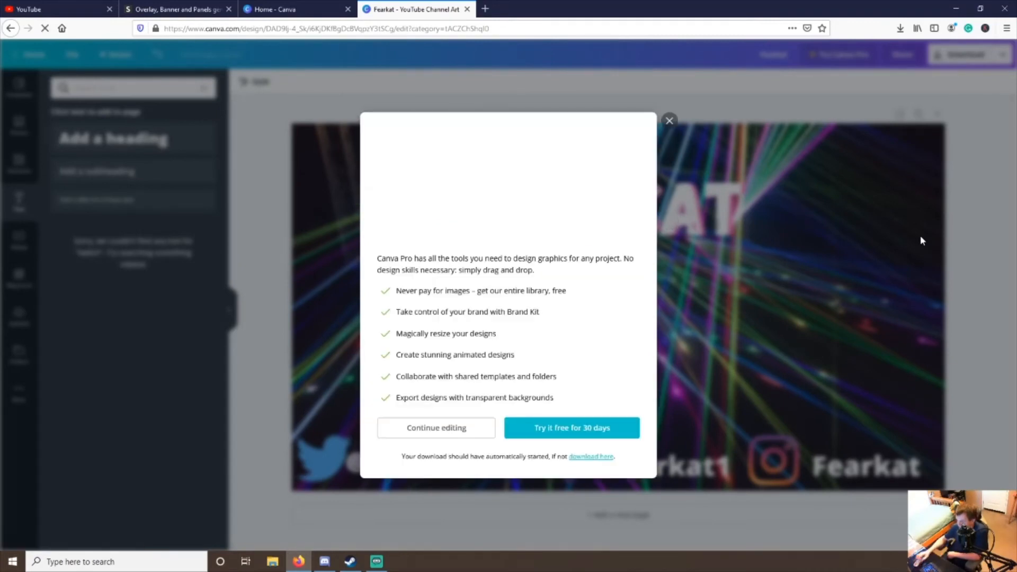
{"action": "left_click", "coordinate": [395, 446]}
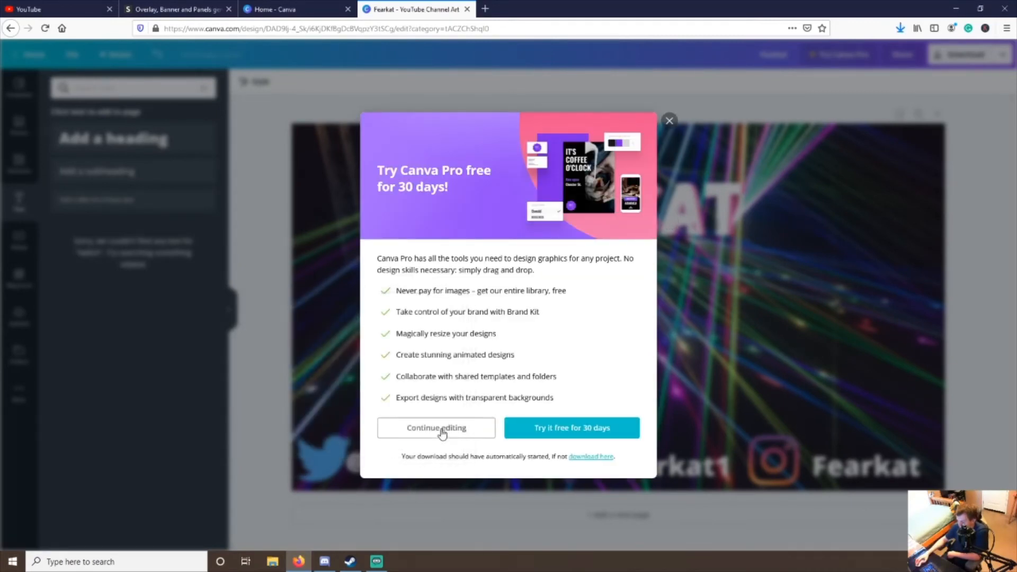
{"action": "left_click", "coordinate": [669, 122]}
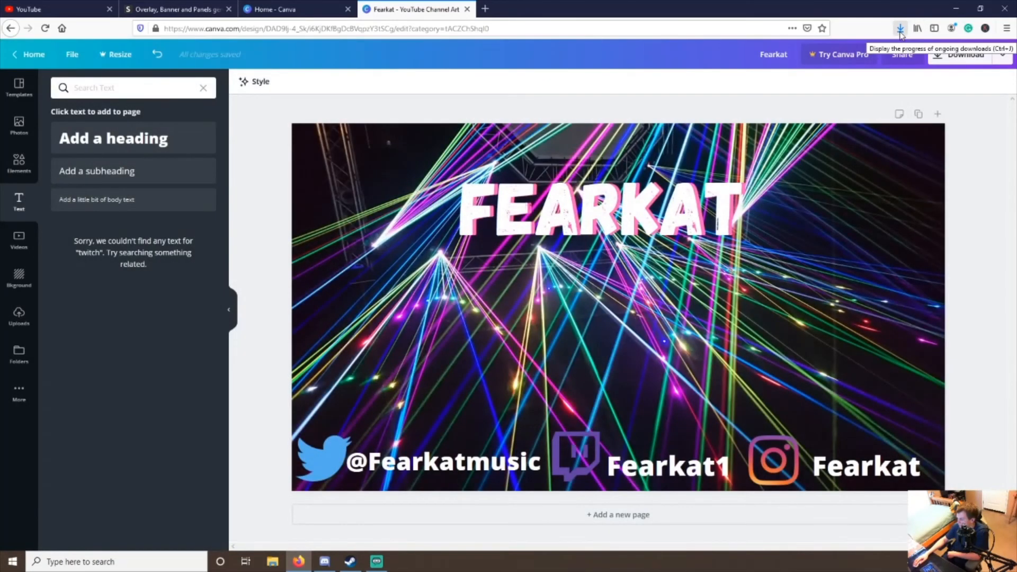
Step: Open the downloaded Fearkat(3).png to check the banner, and minimize the image viewer
{"action": "left_click", "coordinate": [900, 29]}
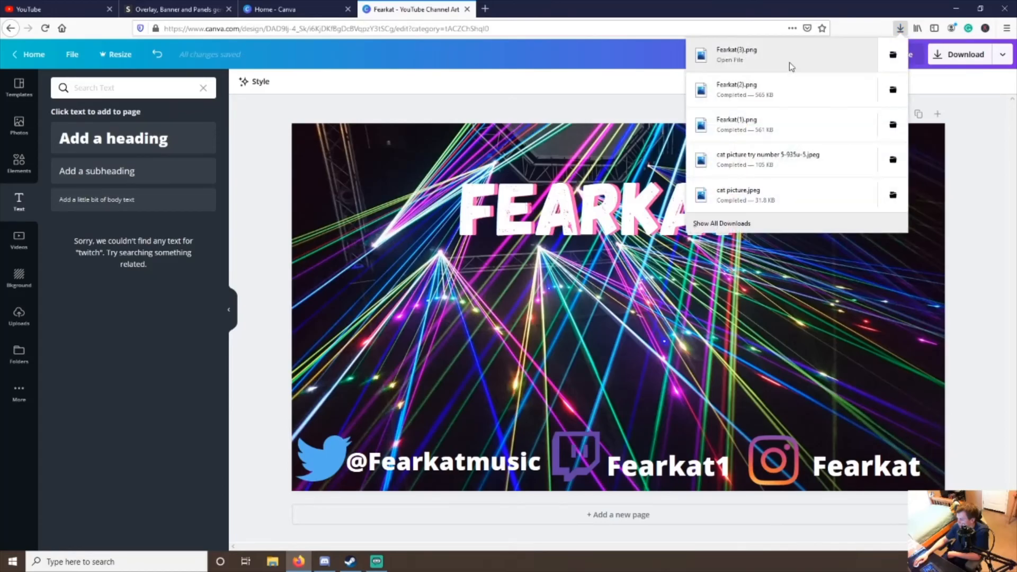
{"action": "left_click", "coordinate": [789, 62]}
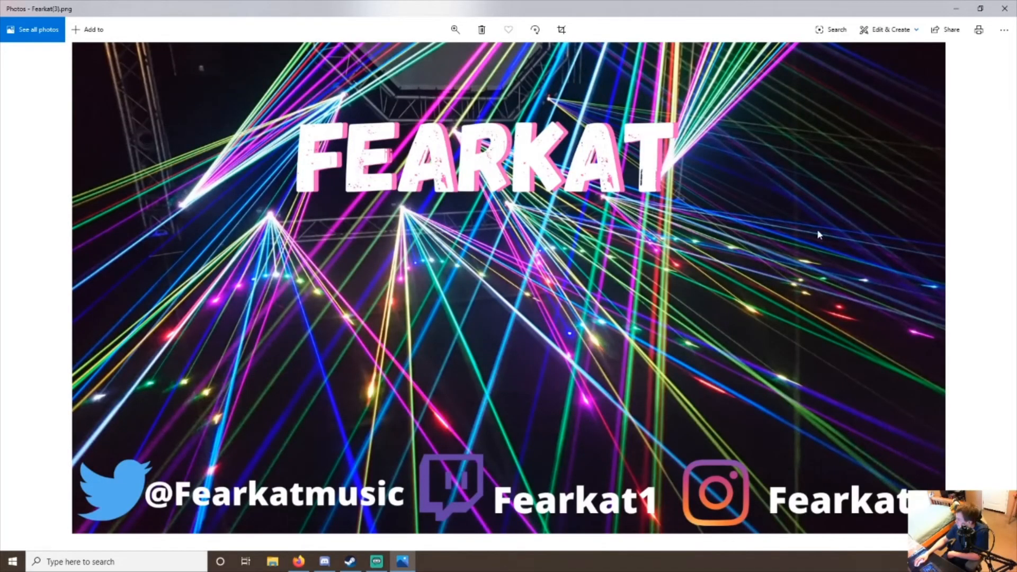
{"action": "left_click", "coordinate": [954, 11]}
Step: Switch to YouTube, go to your own channel page and open the channel art upload dialog
{"action": "left_click", "coordinate": [288, 8]}
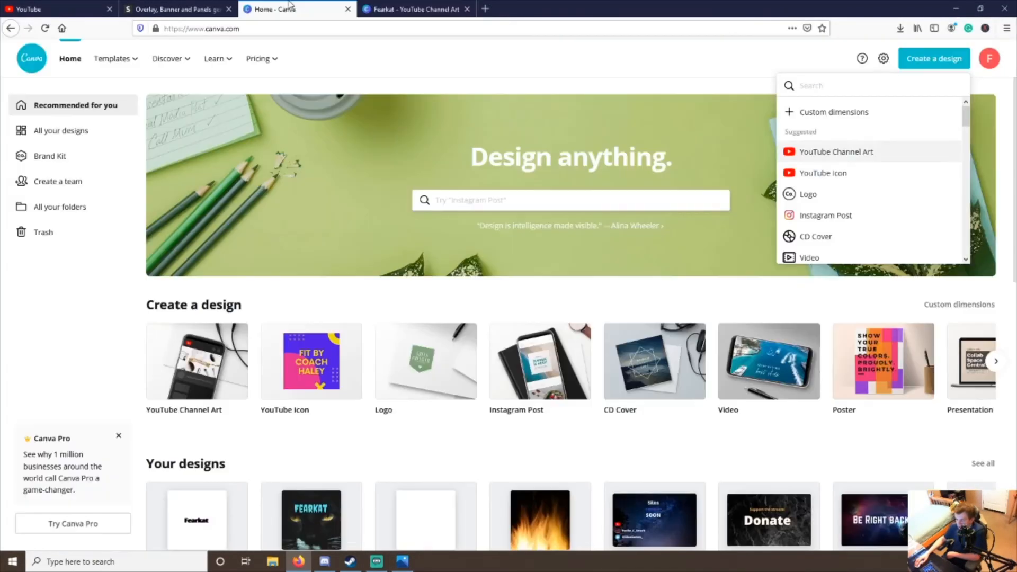
{"action": "left_click", "coordinate": [413, 9]}
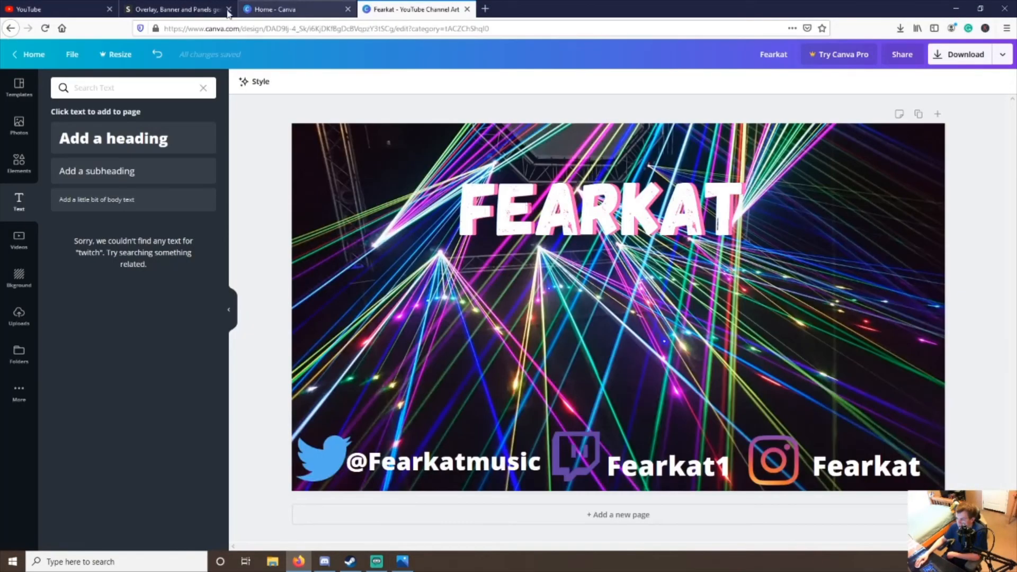
{"action": "left_click", "coordinate": [63, 12]}
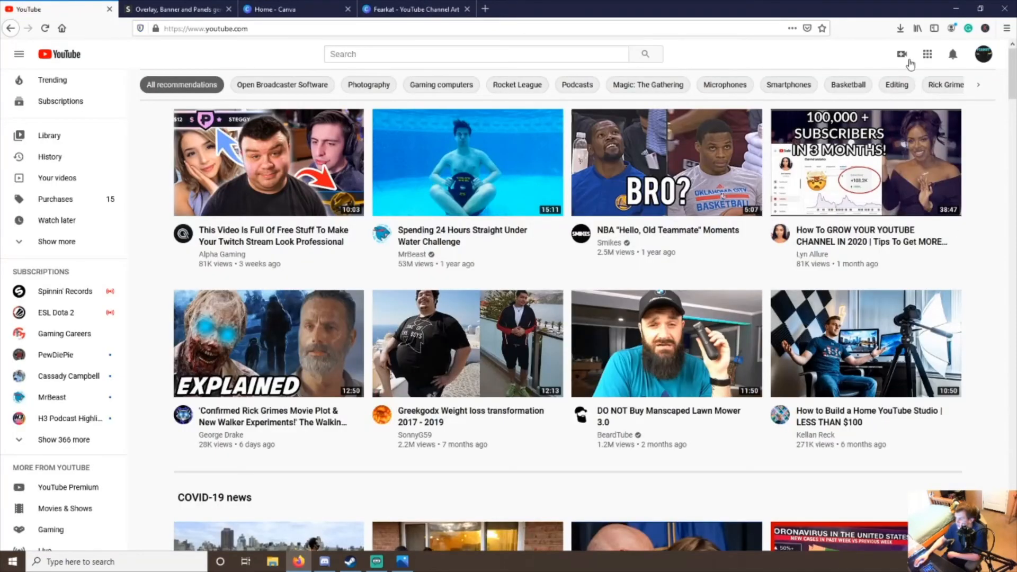
{"action": "left_click", "coordinate": [982, 54]}
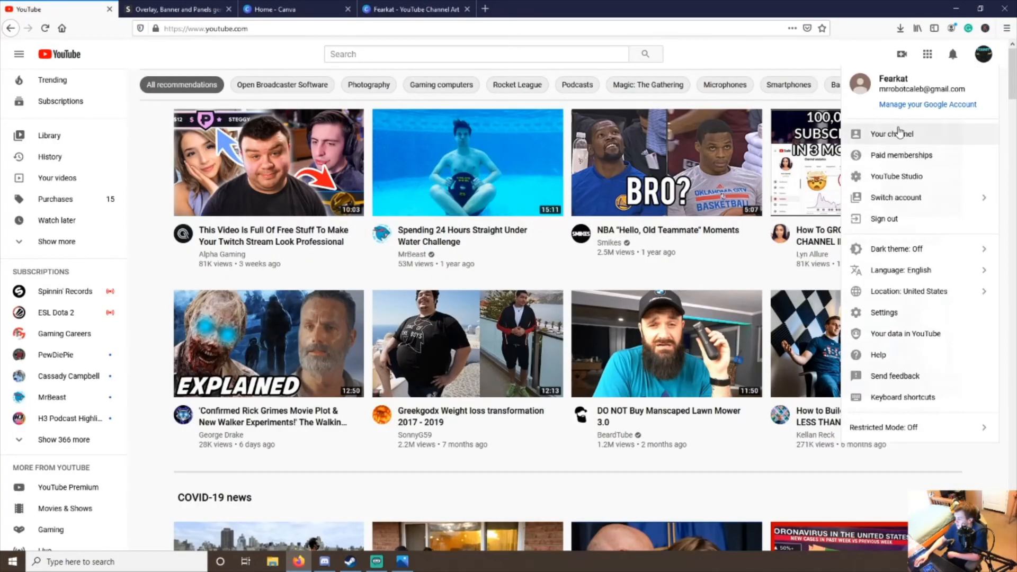
{"action": "left_click", "coordinate": [897, 132]}
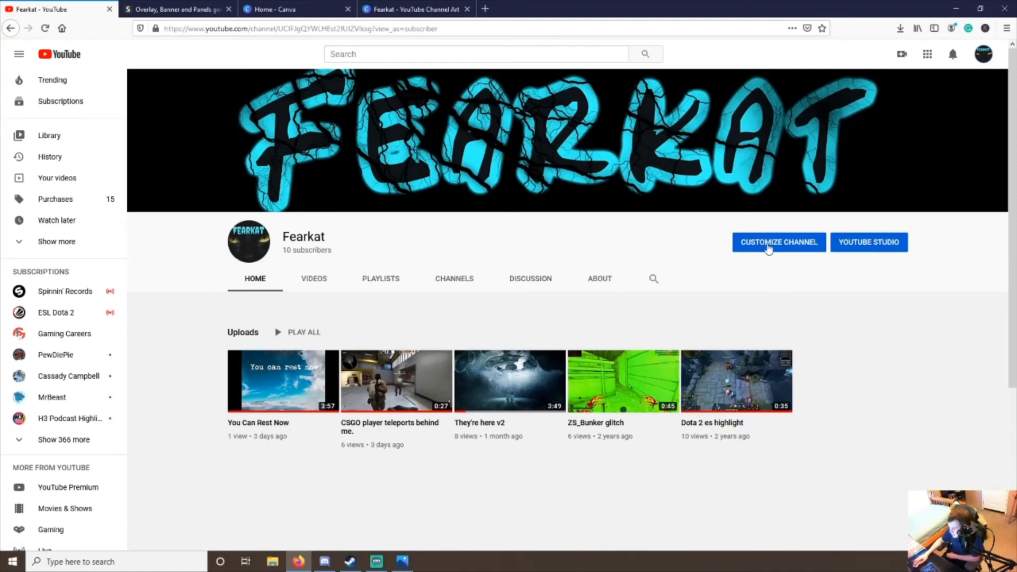
{"action": "mouse_move", "coordinate": [989, 92]}
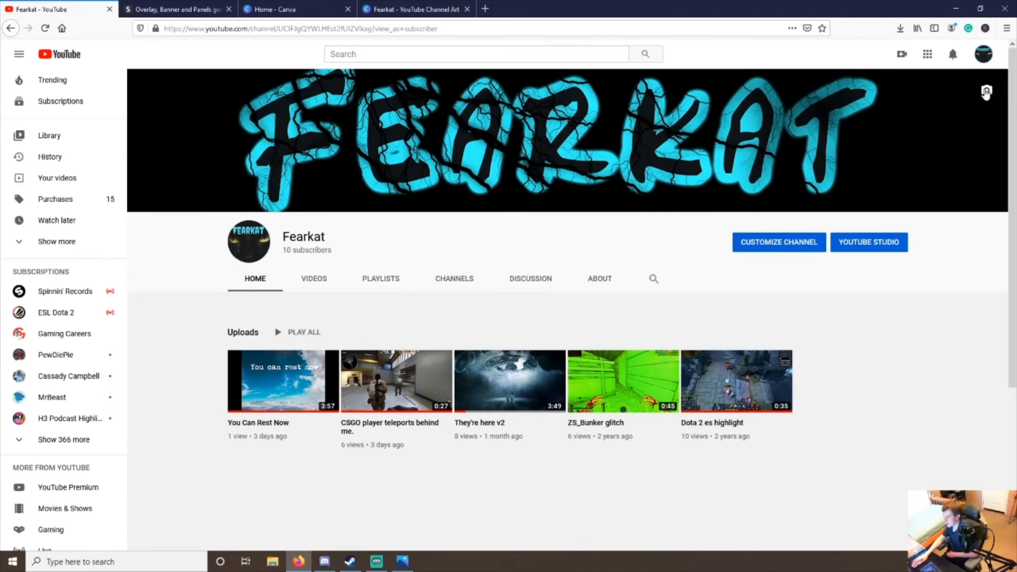
{"action": "left_click", "coordinate": [986, 92]}
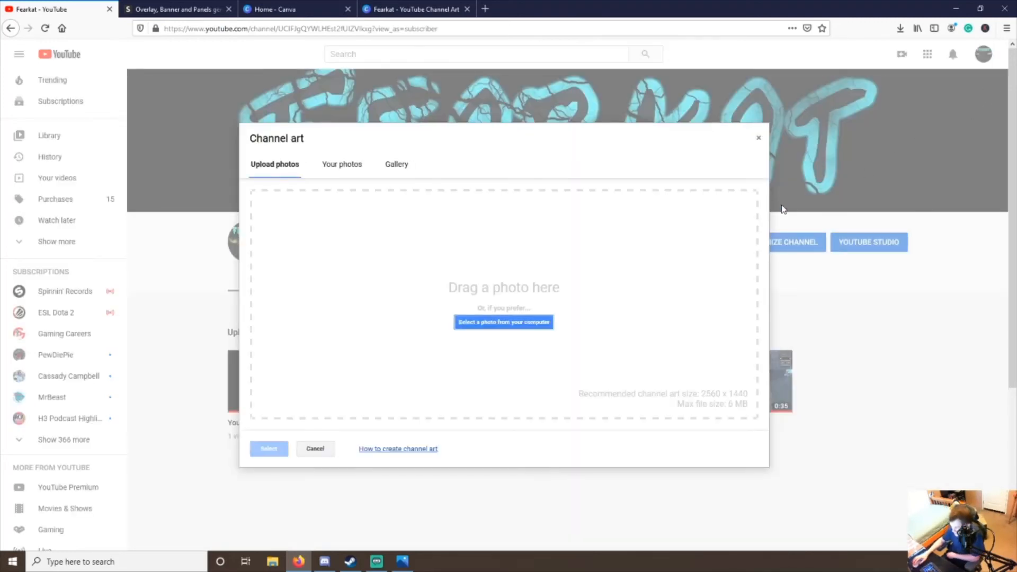
Step: Upload Fearkat(3) from the Downloads folder as the channel art
{"action": "left_click", "coordinate": [494, 325]}
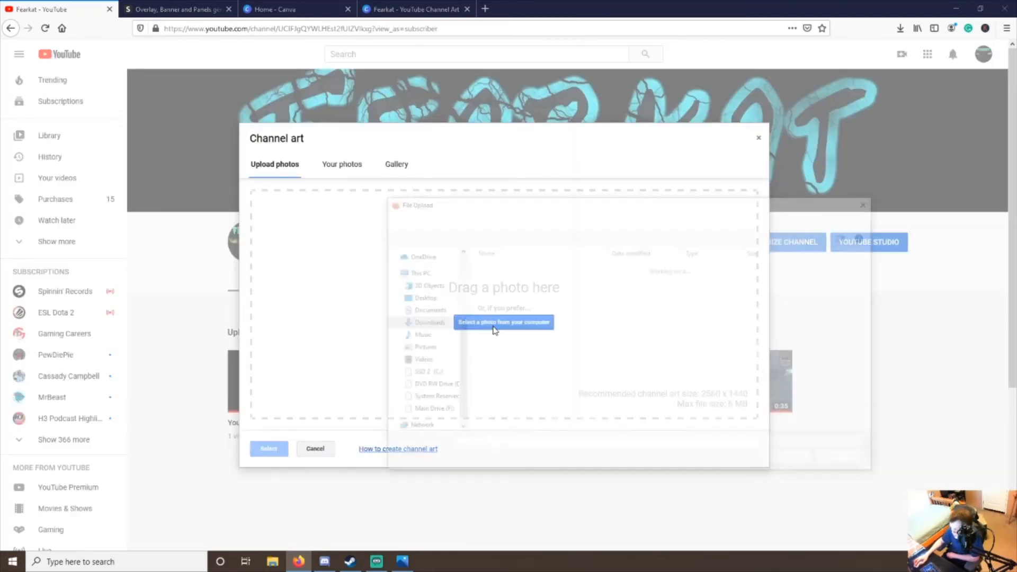
{"action": "left_click", "coordinate": [505, 291]}
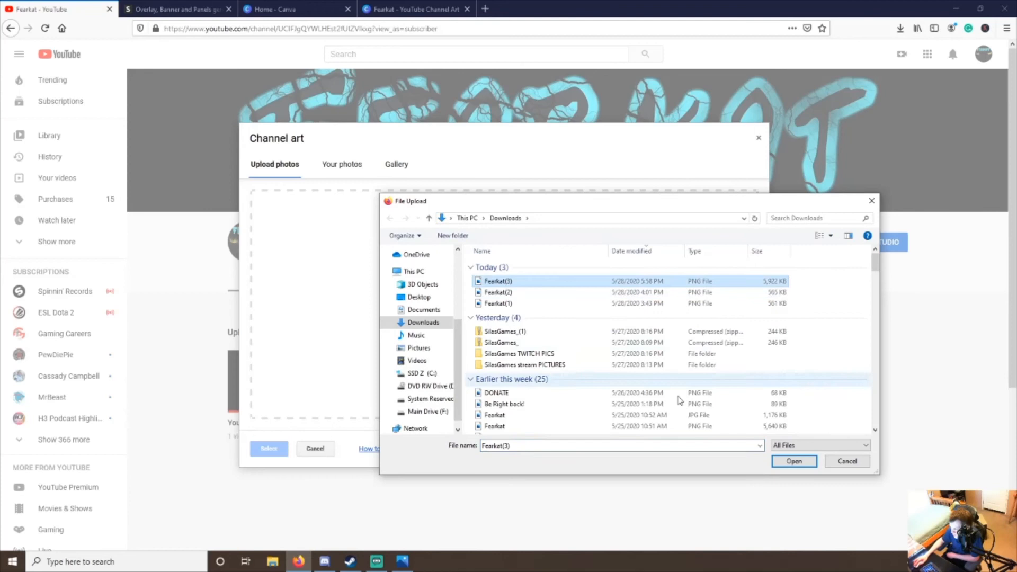
{"action": "left_click", "coordinate": [792, 461]}
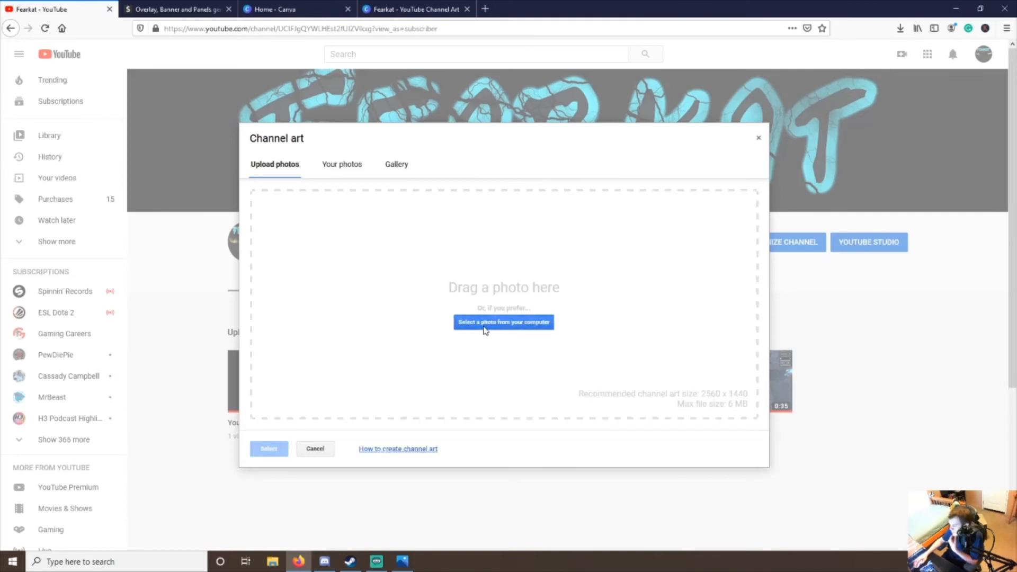
{"action": "left_click", "coordinate": [483, 330]}
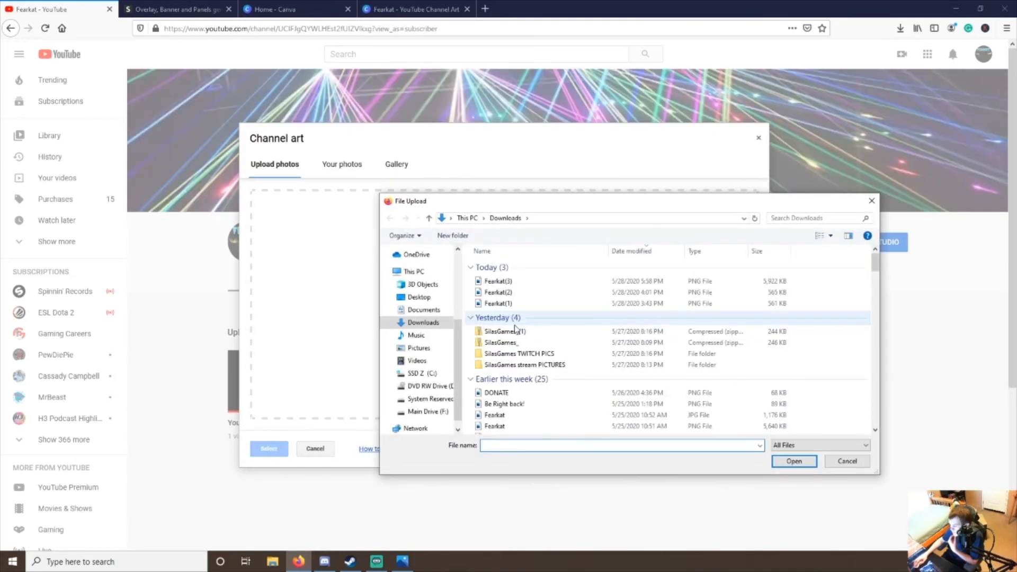
{"action": "left_click", "coordinate": [871, 201]}
{"action": "left_click", "coordinate": [758, 139]}
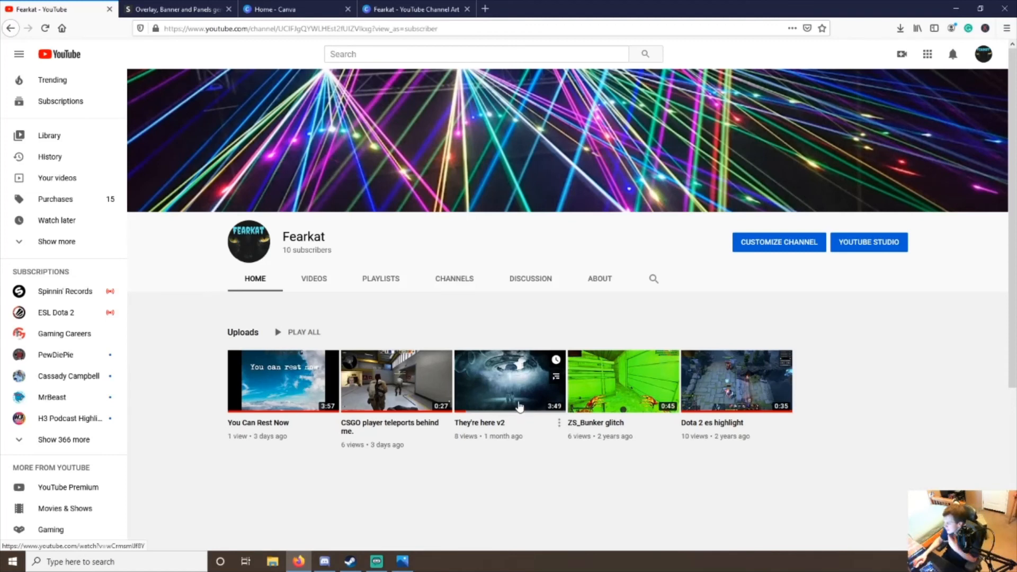
Step: Reopen the channel art editor and upload Fearkat(3) from the Downloads folder again to preview it across devices
{"action": "mouse_move", "coordinate": [780, 170]}
{"action": "left_click", "coordinate": [985, 91]}
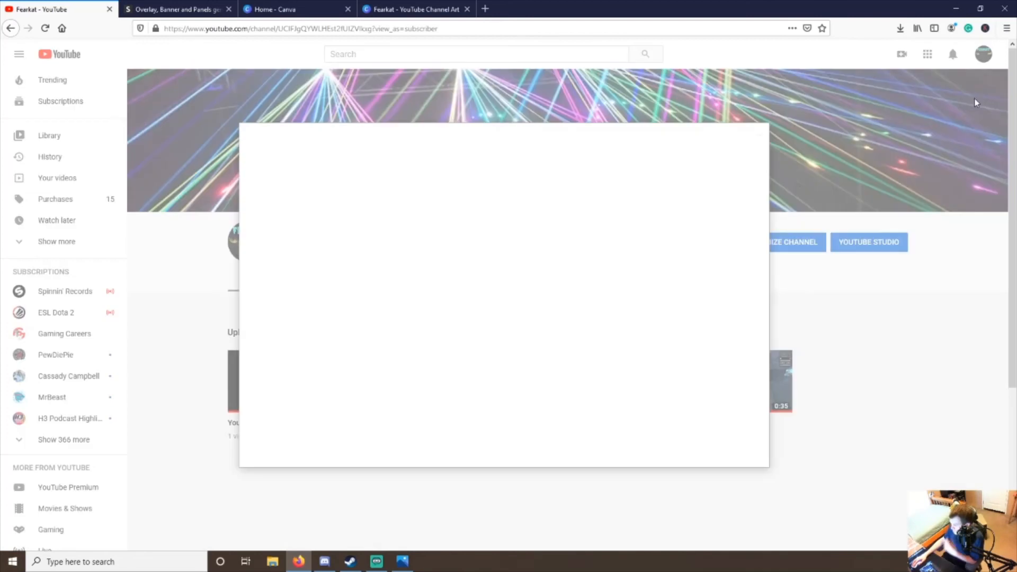
{"action": "left_click", "coordinate": [493, 323]}
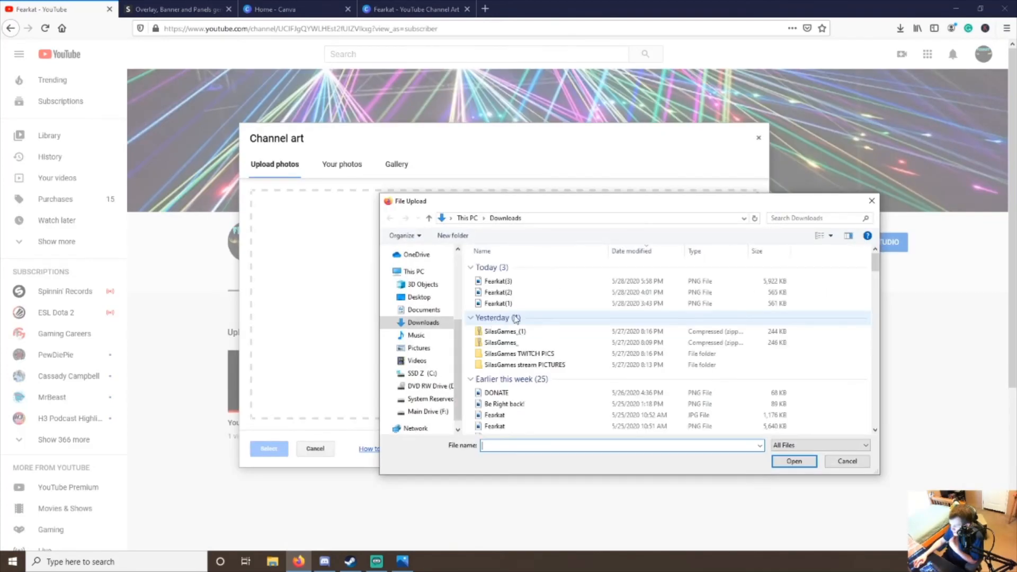
{"action": "left_click", "coordinate": [614, 281]}
{"action": "left_click", "coordinate": [793, 465]}
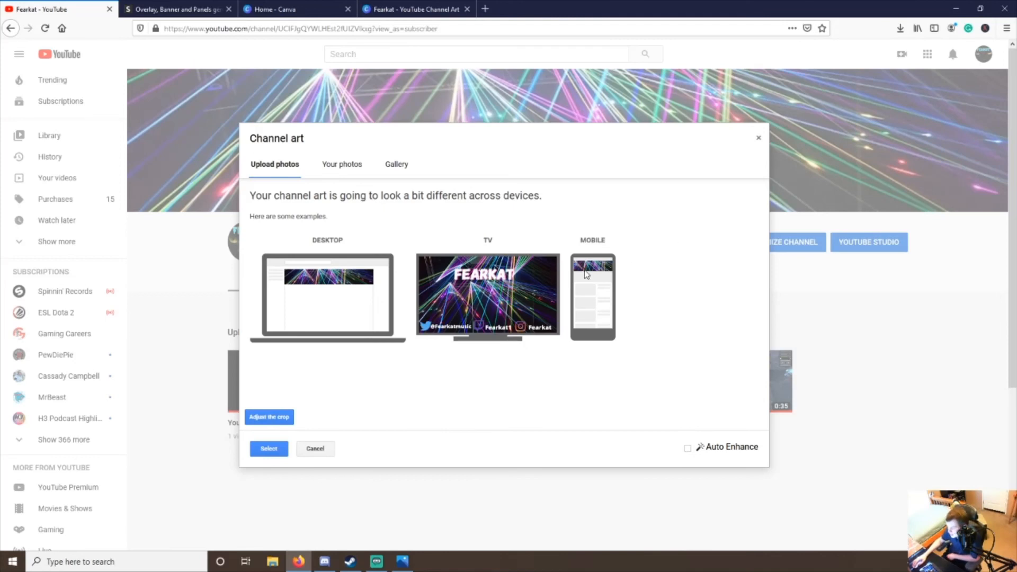
Step: Choose the first 2020-05-28 Fearkat laser banner from your previously uploaded photos as the channel art
{"action": "left_click", "coordinate": [345, 170]}
{"action": "left_click", "coordinate": [292, 170]}
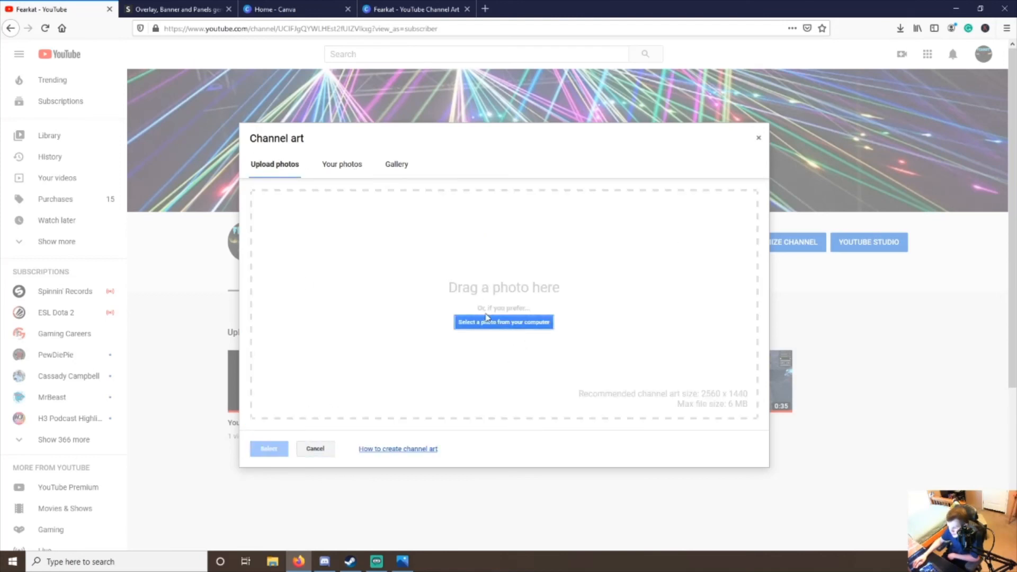
{"action": "left_click", "coordinate": [364, 167]}
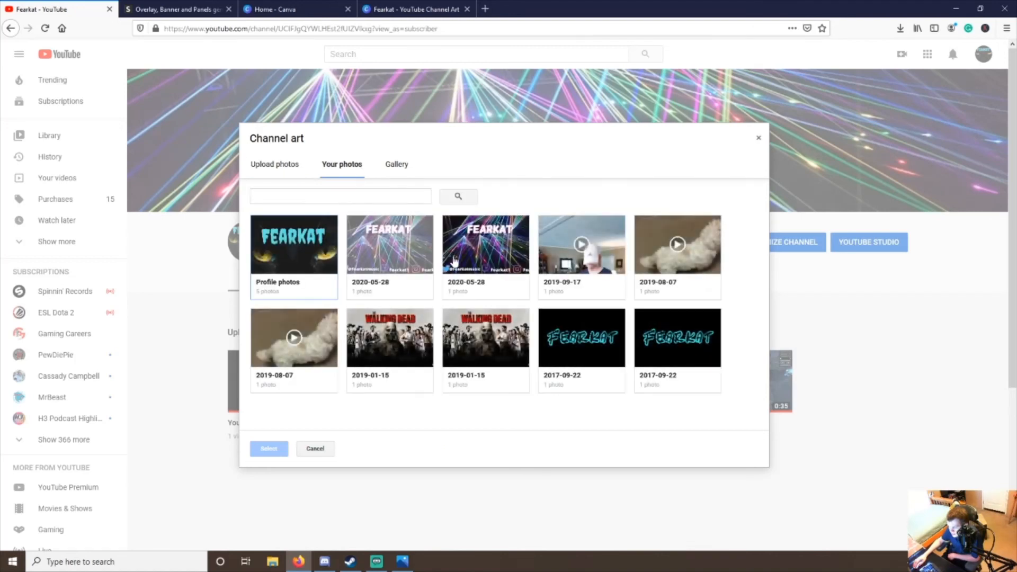
{"action": "left_click", "coordinate": [400, 264]}
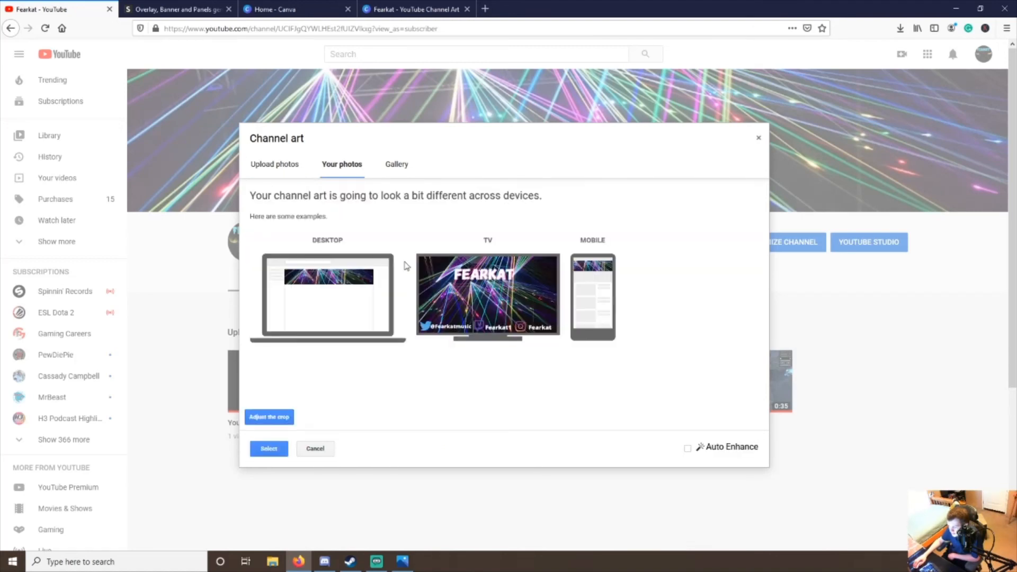
Step: Try Auto Enhance on the banner, turn it off again, and apply the image as channel art
{"action": "left_click", "coordinate": [688, 449]}
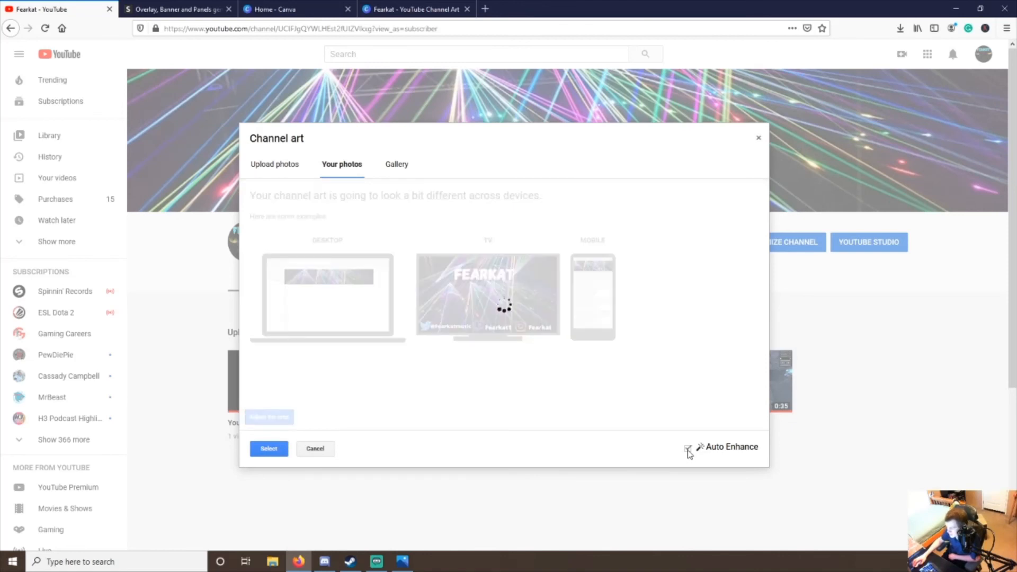
{"action": "left_click", "coordinate": [687, 448]}
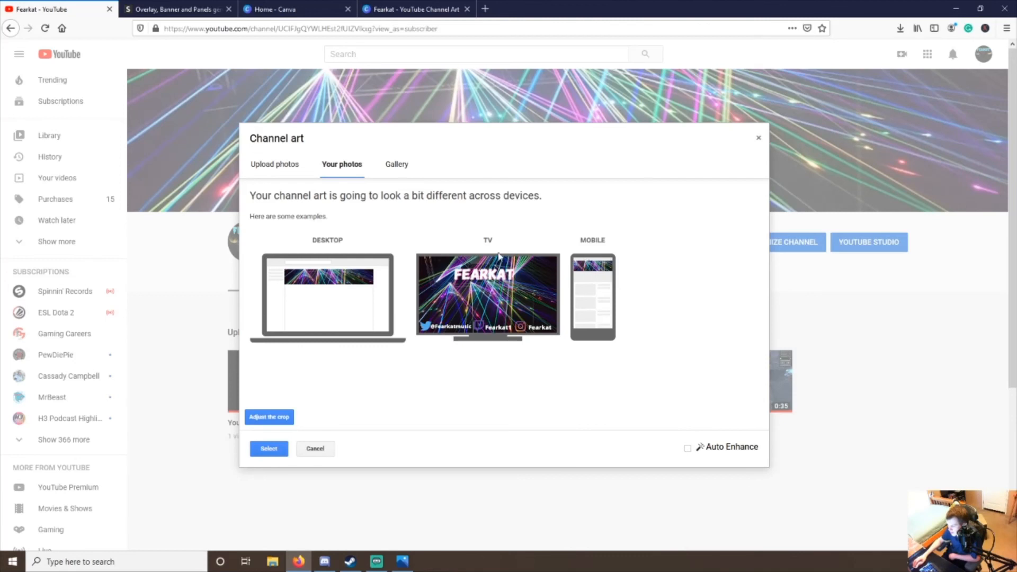
{"action": "left_click", "coordinate": [274, 448]}
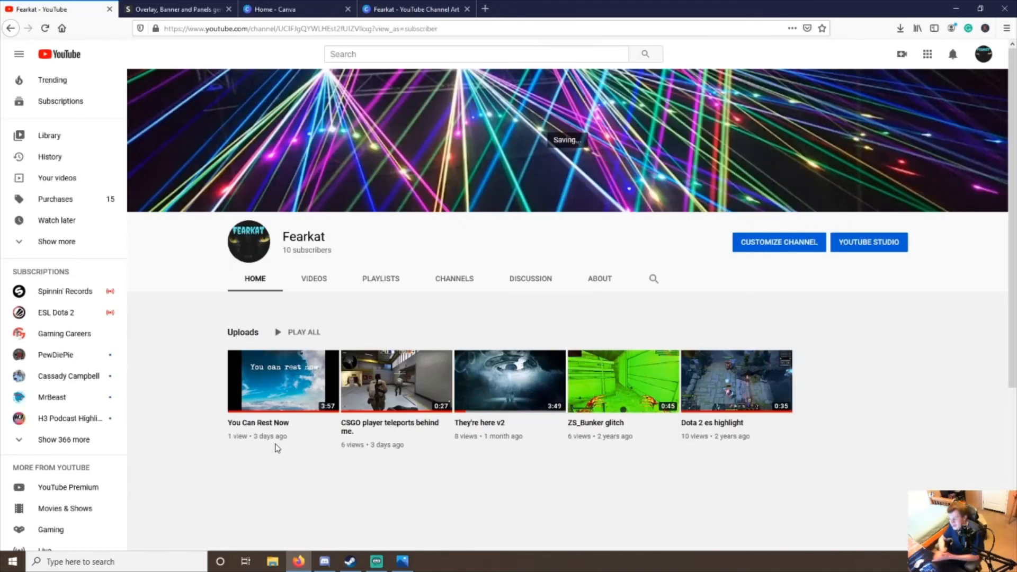